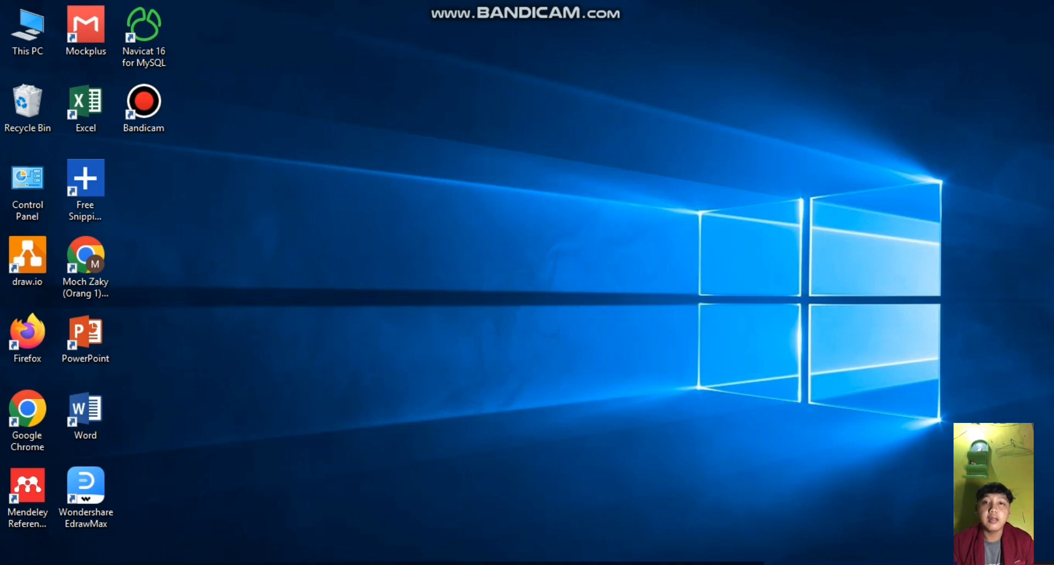
- Switch to the XAMPP Control Panel, start the Apache and MySQL modules, and minimize its window
click(132, 564)
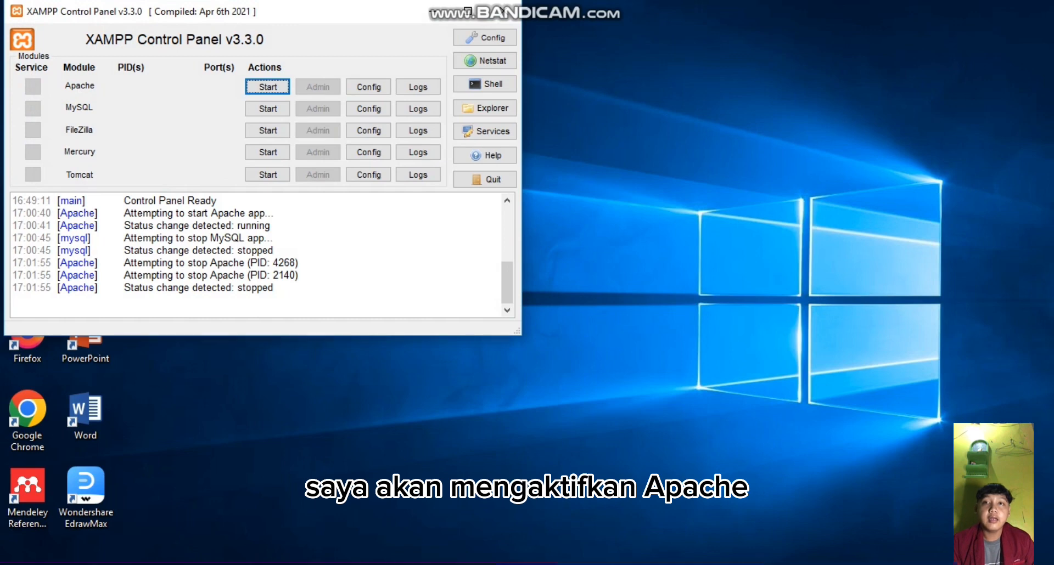
click(268, 86)
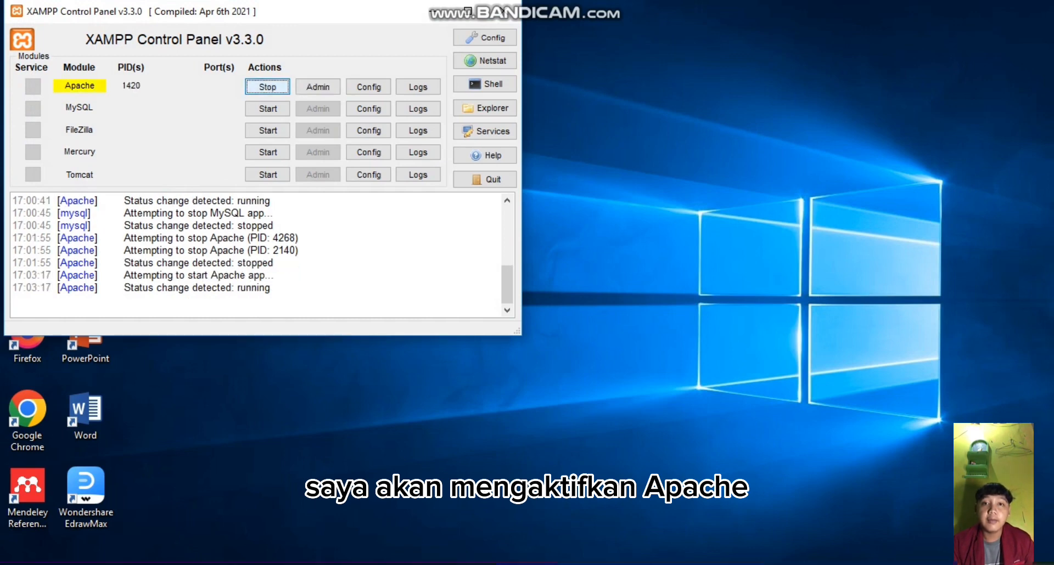
click(267, 108)
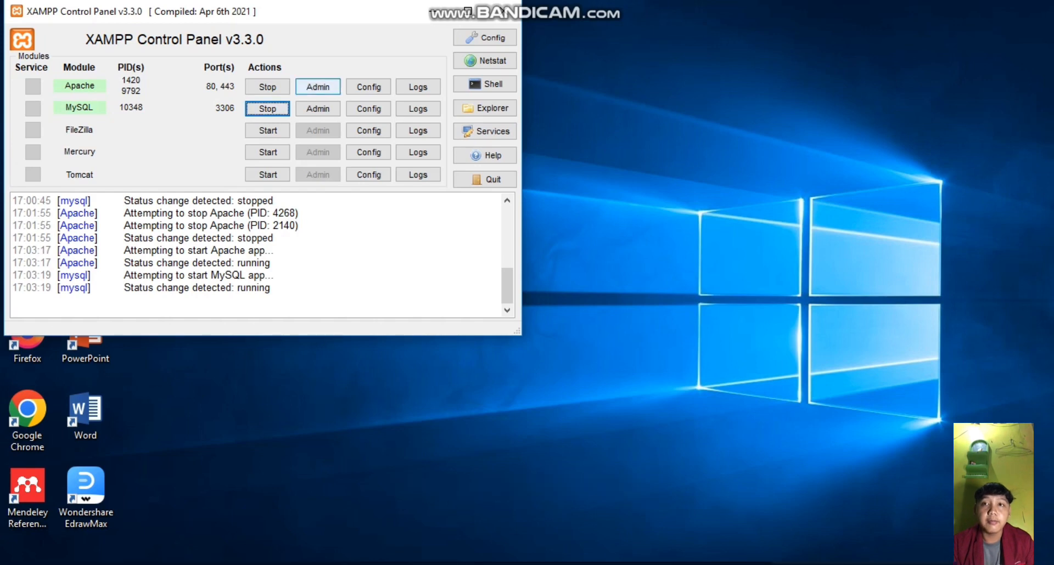
click(432, 11)
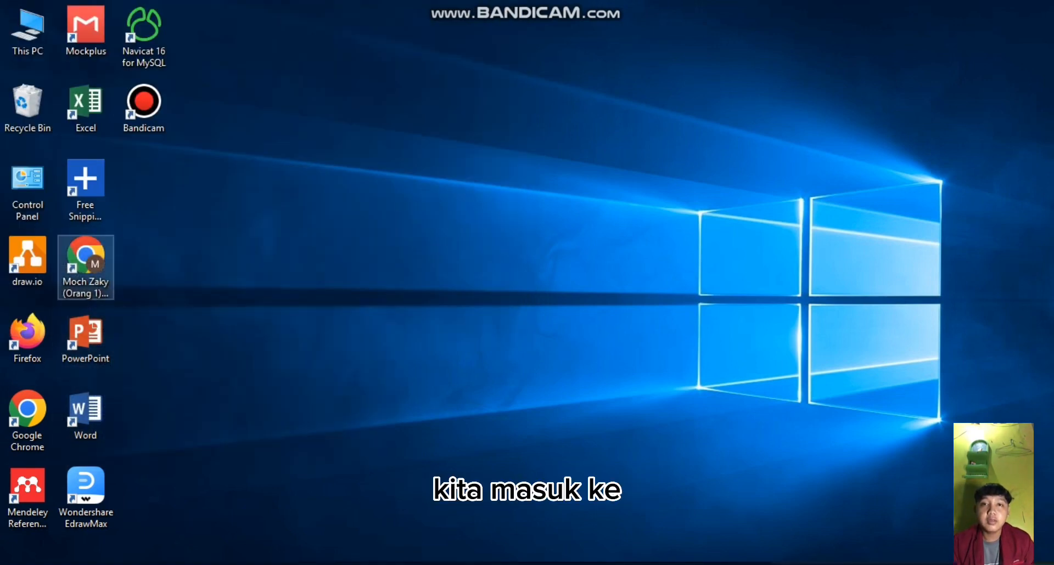
- Switch to Google Chrome and open phpMyAdmin's database page on localhost
double_click(85, 258)
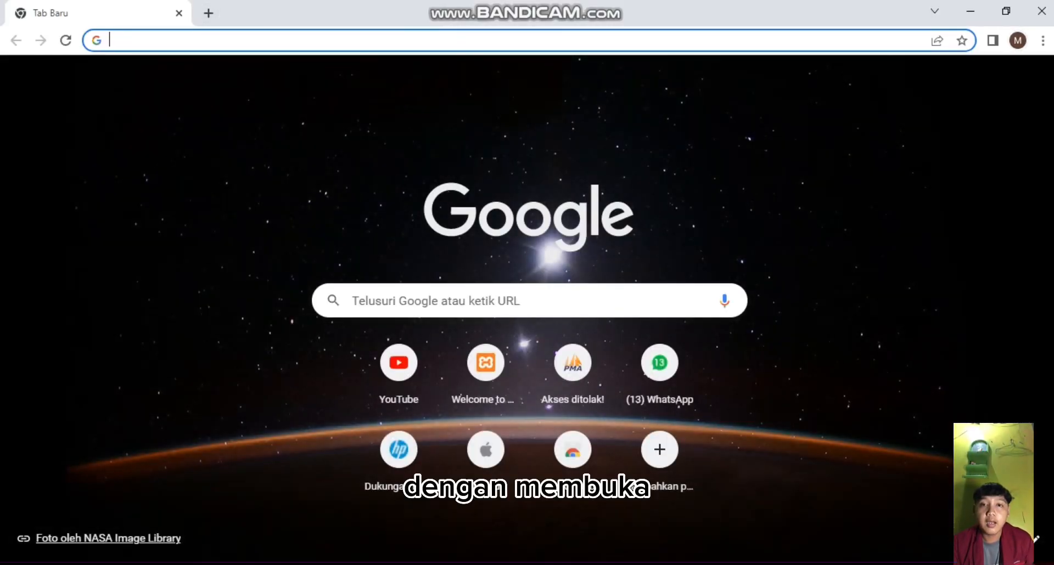
text(localhost/phpmyadmin/index.php?route=/server/databases)
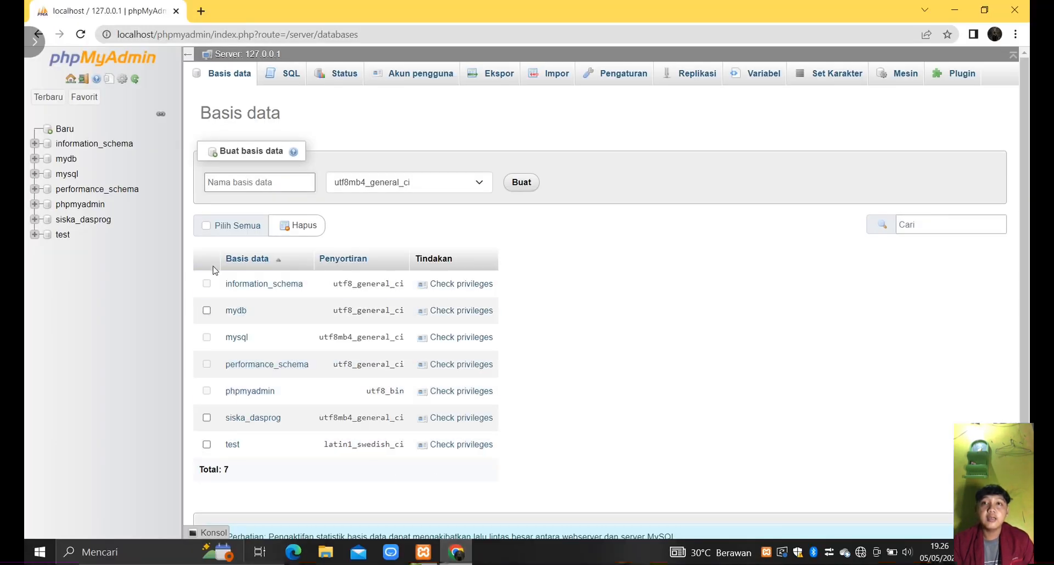
- Create a database named revisi_db_uts_si4_PIPL with the utf8mb4_general_ci collation
click(216, 190)
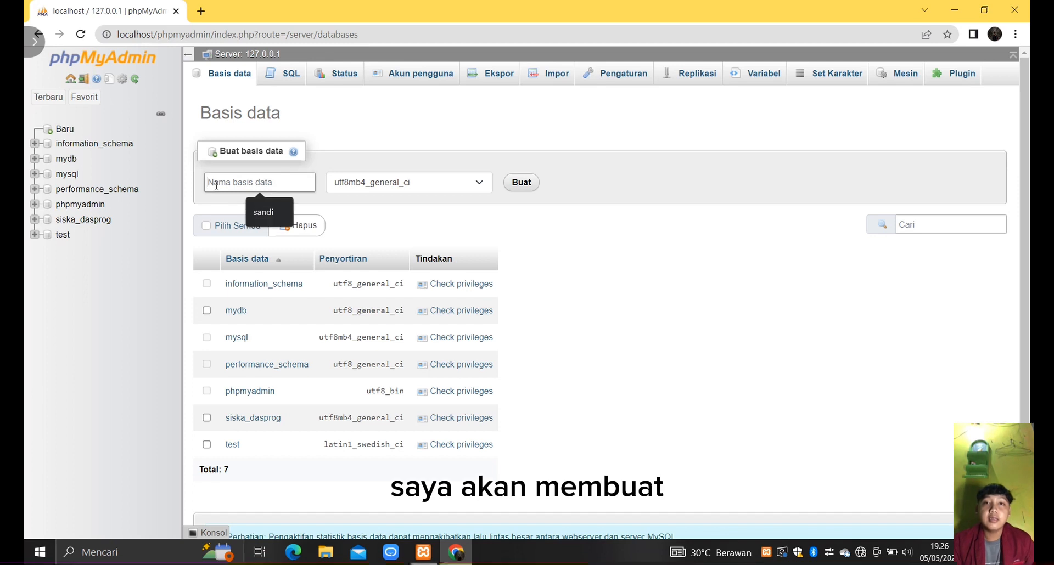
text(revisi)
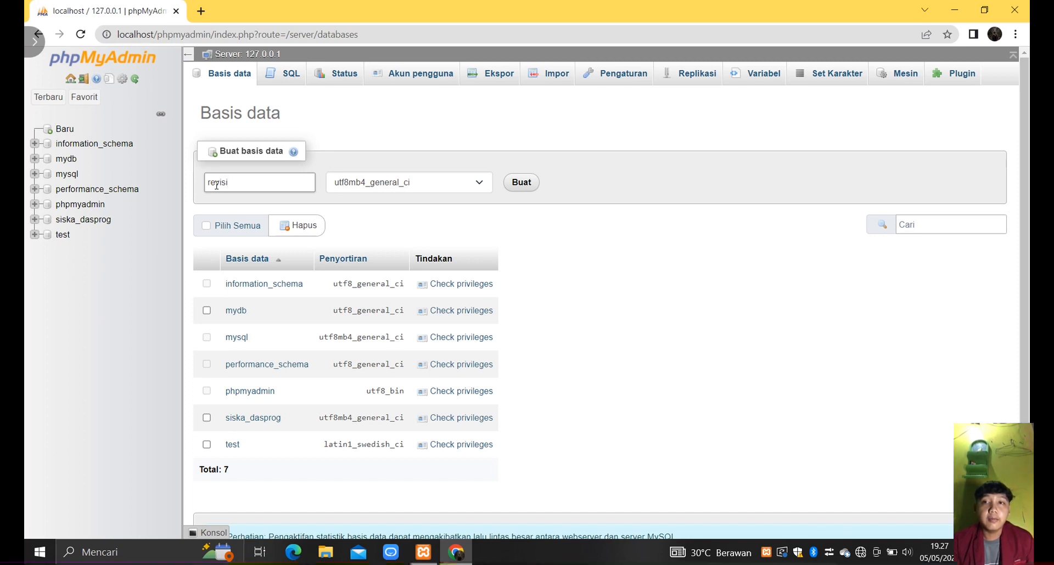
text(_d)
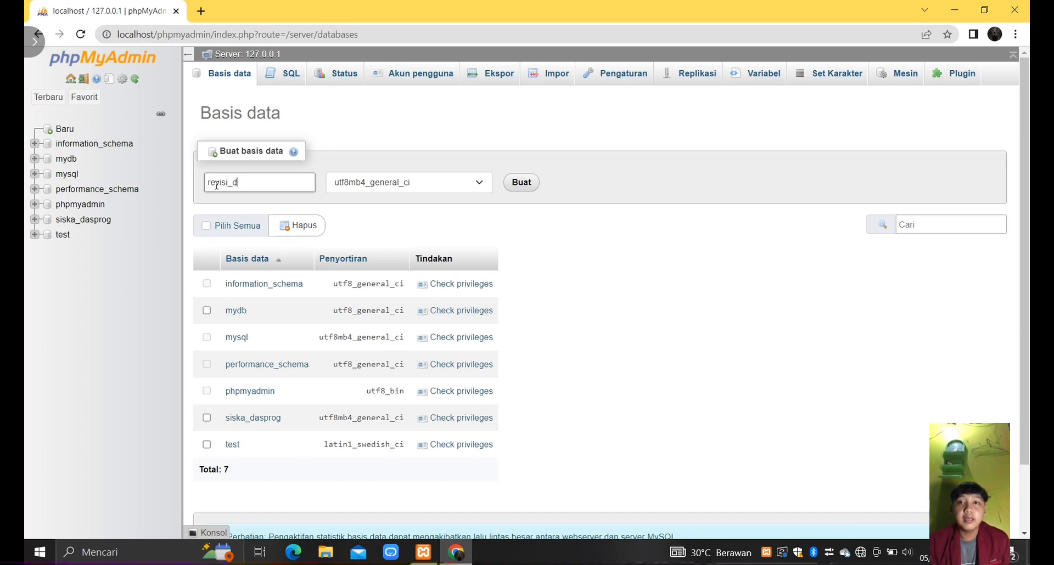
text(b_uts )
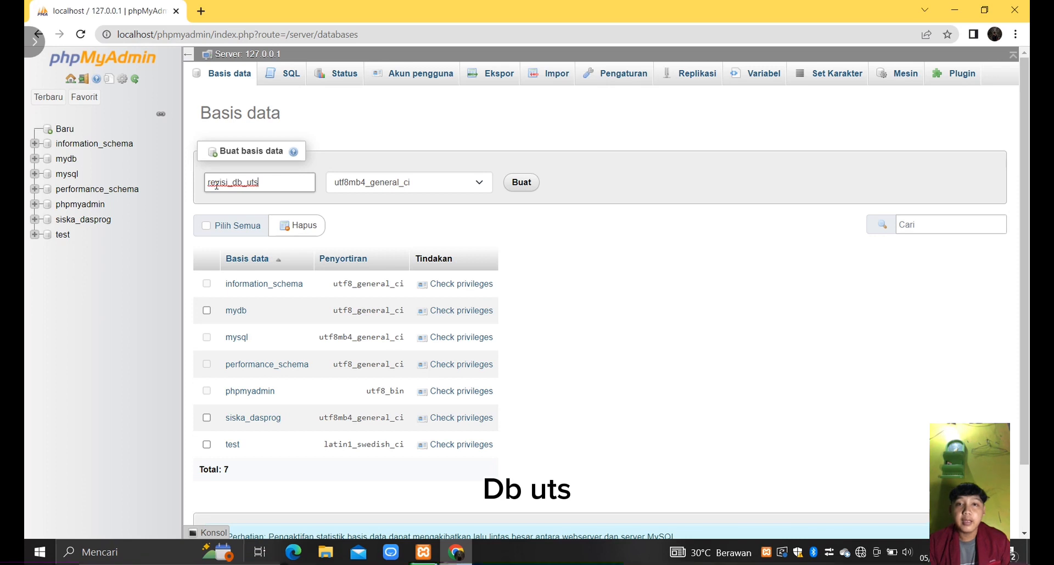
text(_si)
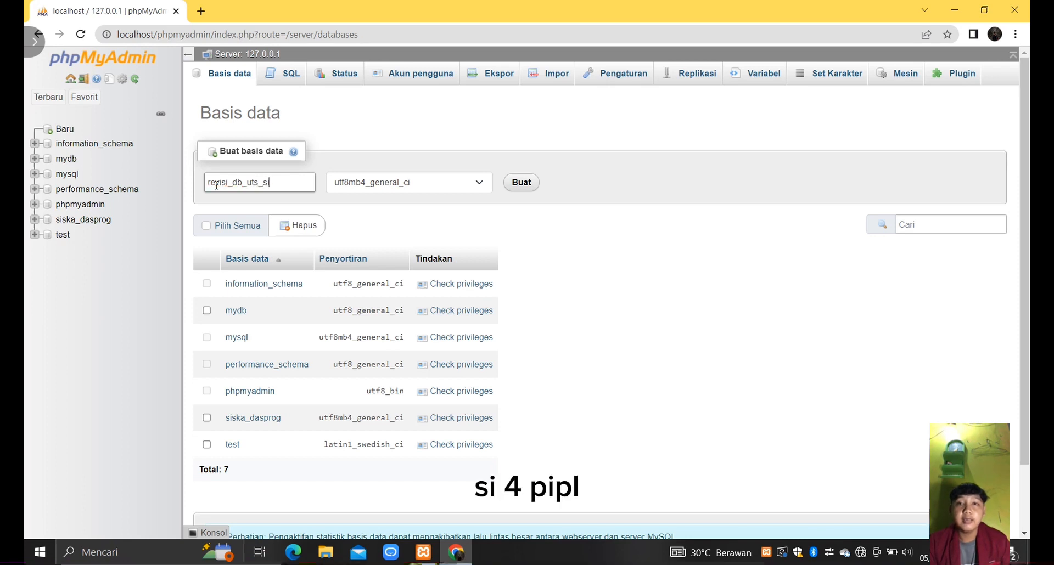
text(4_p)
key(BackSpace)
text(PIPL)
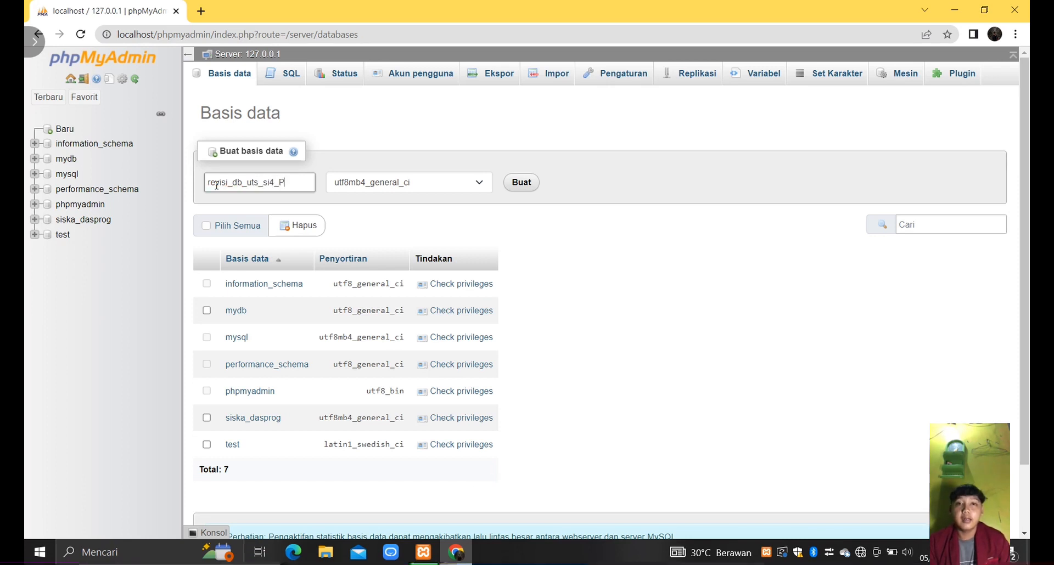
click(525, 185)
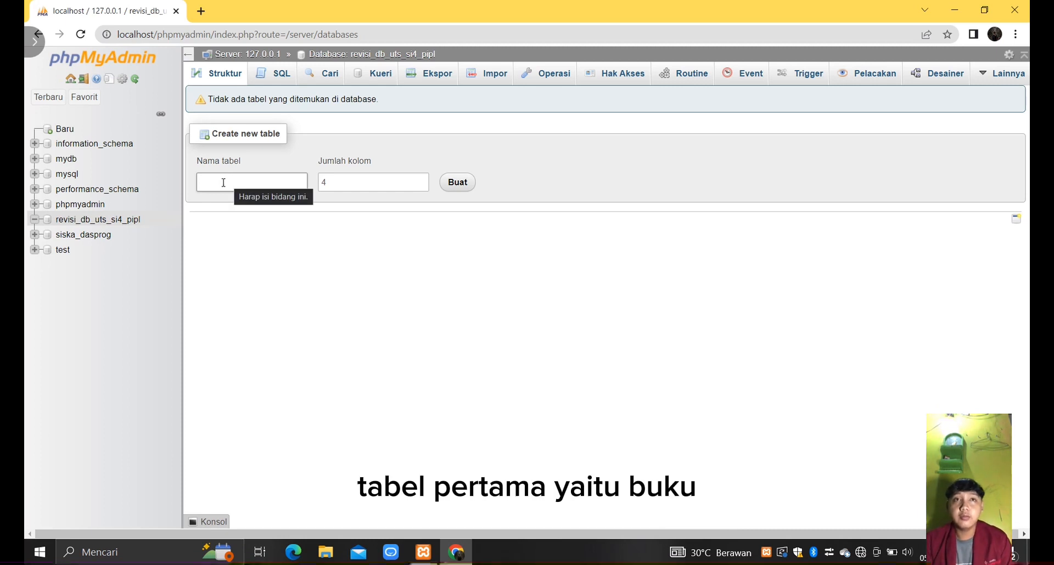
- Create a new table named buku with 7 columns in the revisi_db_uts_si4_pipl database
click(245, 175)
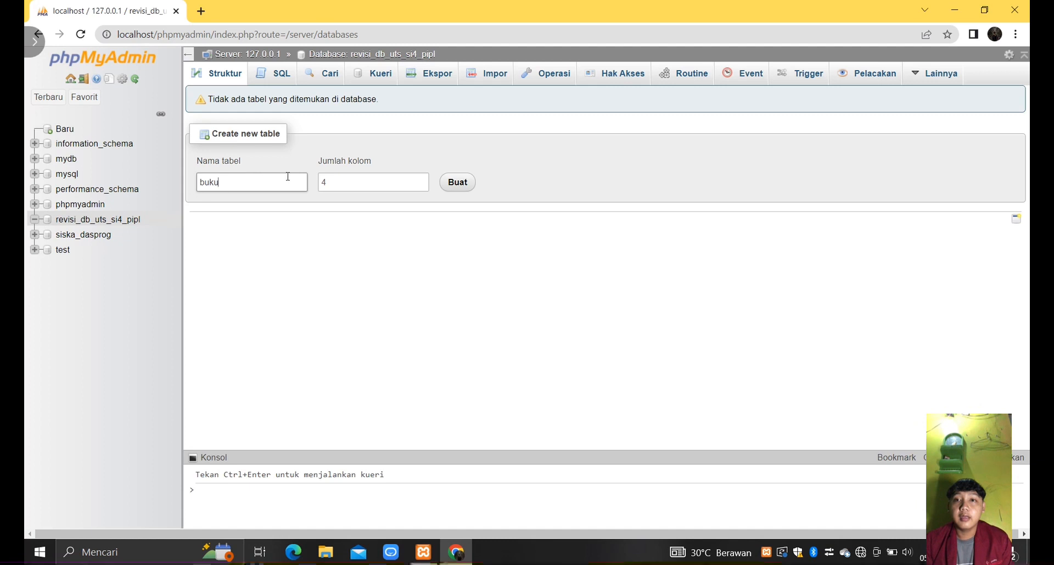
click(330, 185)
key(BackSpace)
text(7)
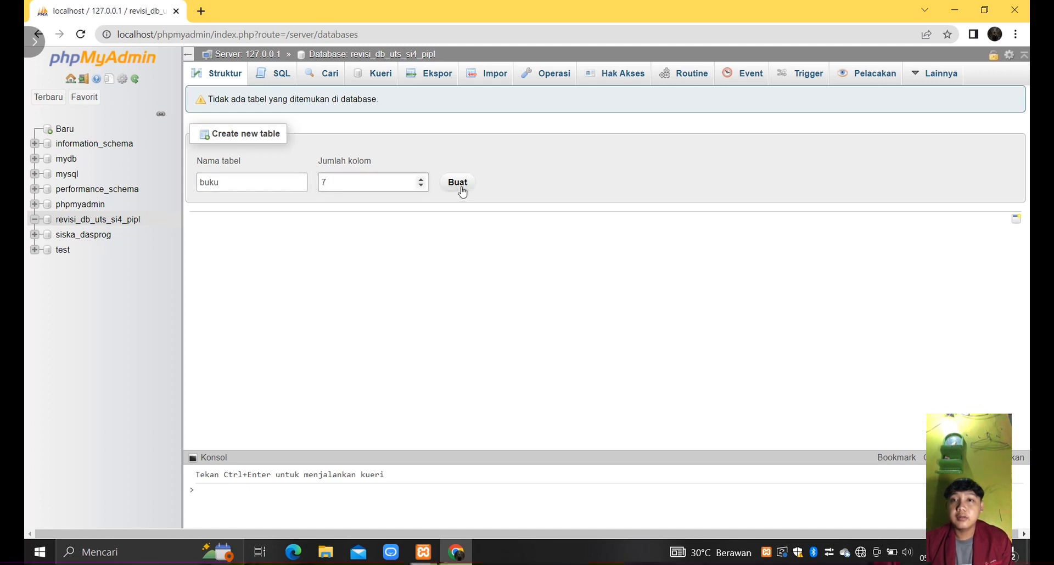
click(459, 184)
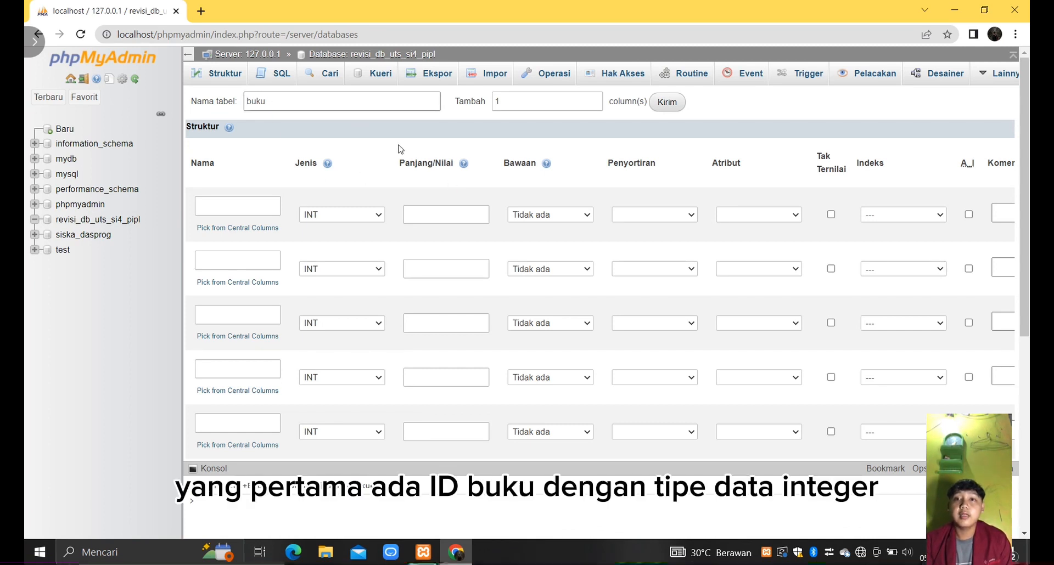
- Name the first three columns of the buku table id_buku, kode_buku and judul_buku
click(223, 206)
text(id)
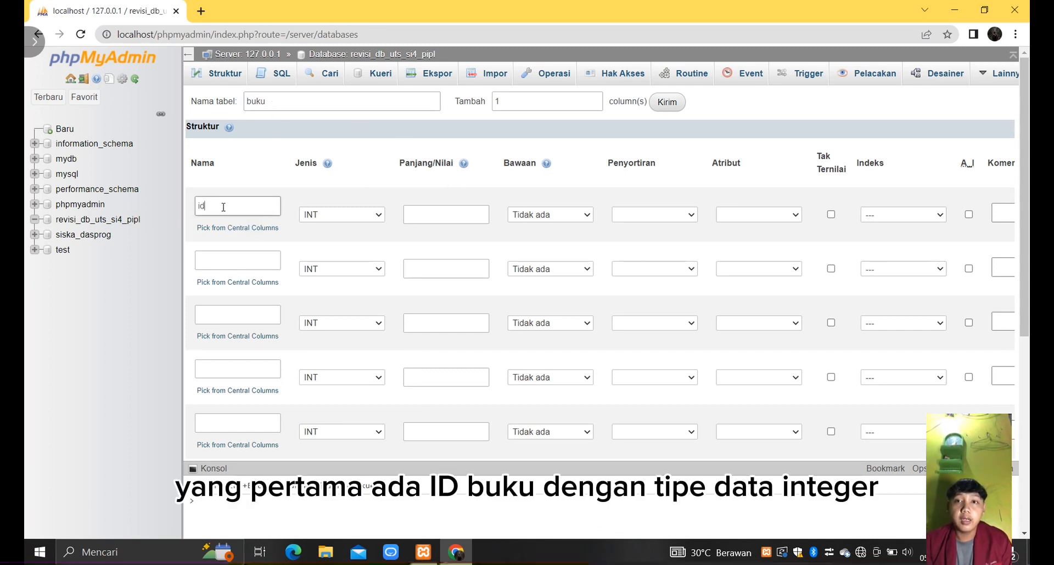
text(_buku)
click(228, 255)
text(kode)
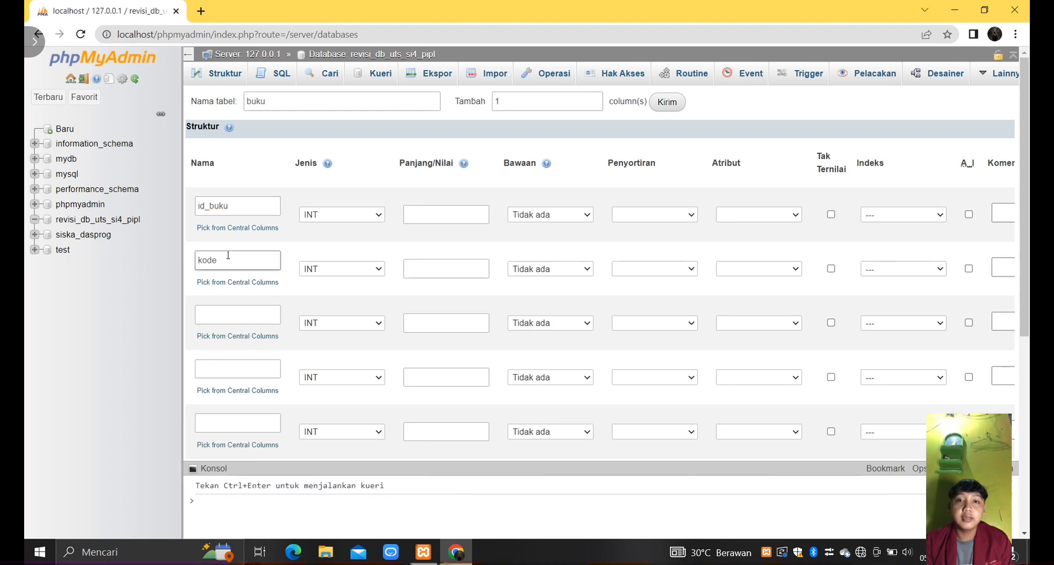
text(_buku)
click(230, 313)
text(judul_buku)
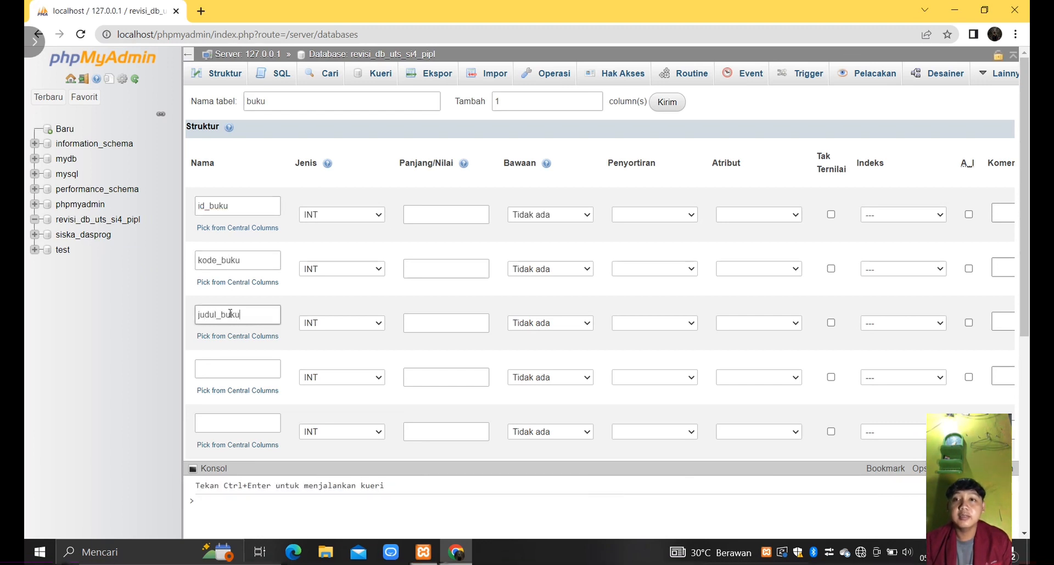
- Name the fourth and fifth columns of the buku table penulis_buku and penerbit_buku
click(222, 367)
text(penulis_bu)
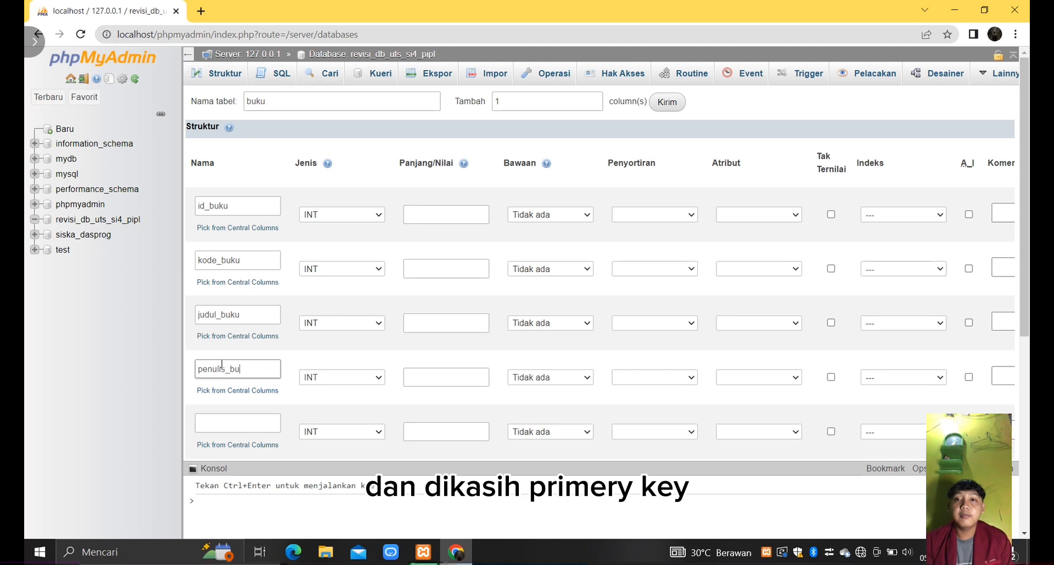
text(ku)
click(211, 424)
text(penerbit)
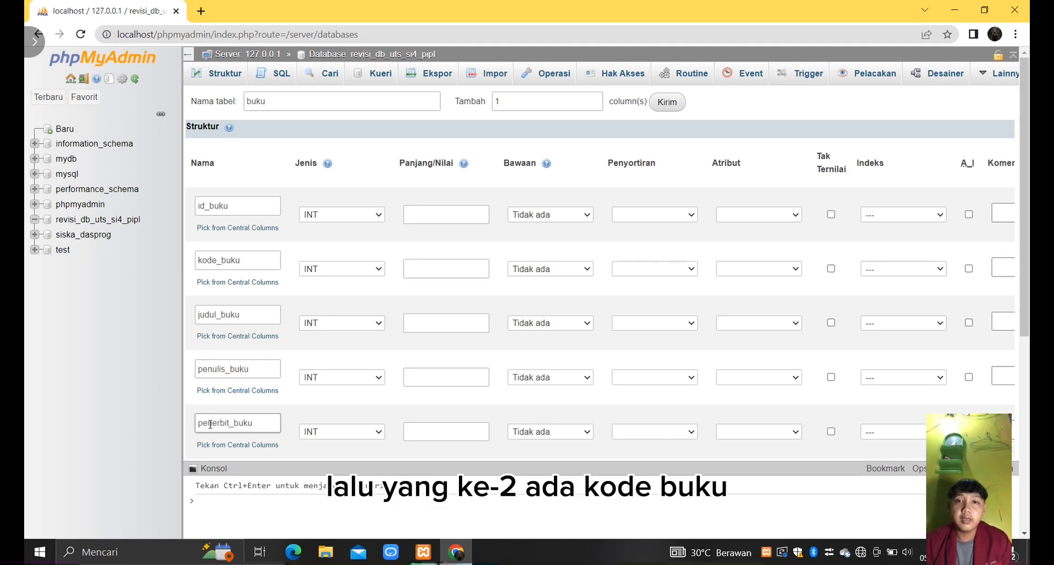
- Name the last two columns of the buku table tahun_penerbit and stok
scroll(210, 424, down, 2)
click(237, 362)
text(tahun_penerbi)
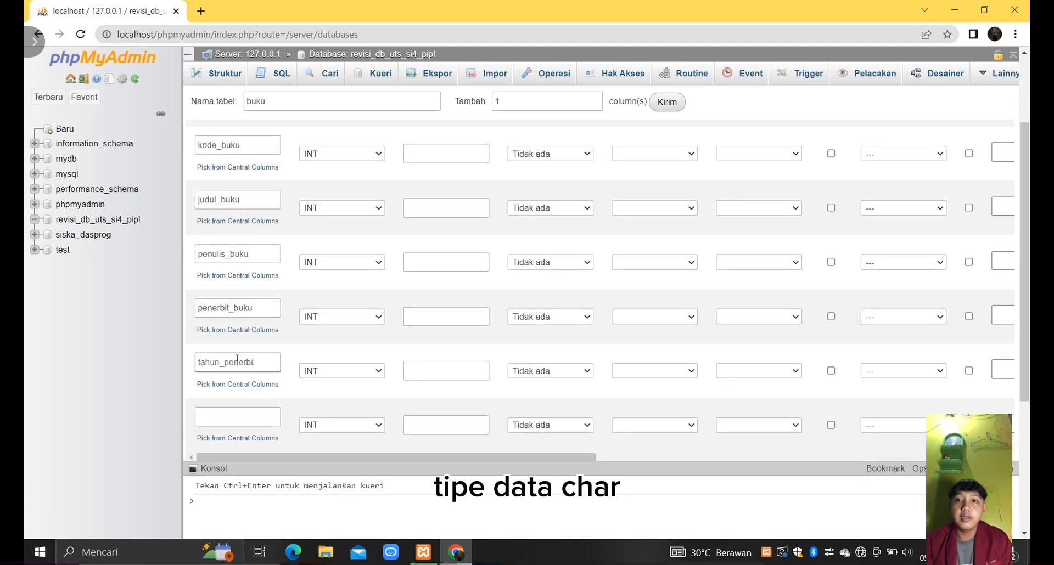
text(t)
click(247, 411)
text(sto)
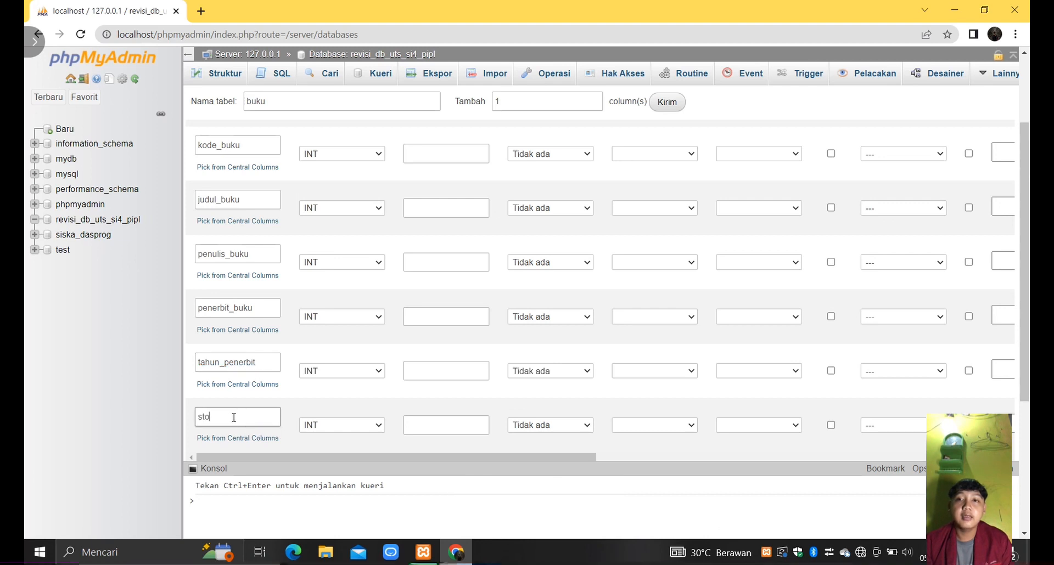
text(ck)
key(BackSpace)
key(BackSpace)
text(k)
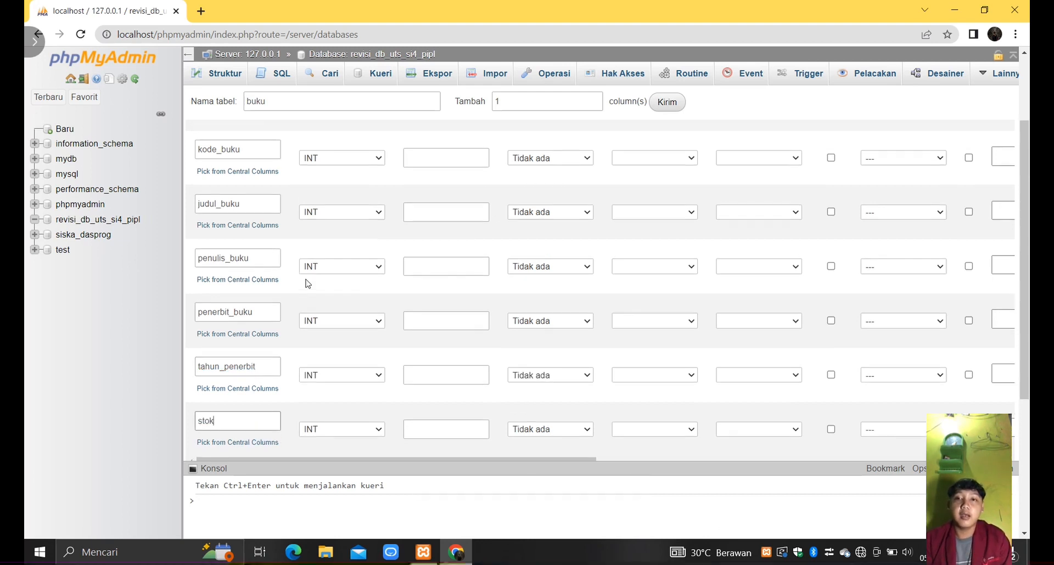
- Give the id_buku column a length of 11, allow null values and make it the PRIMARY index
scroll(306, 278, up, 2)
text(11)
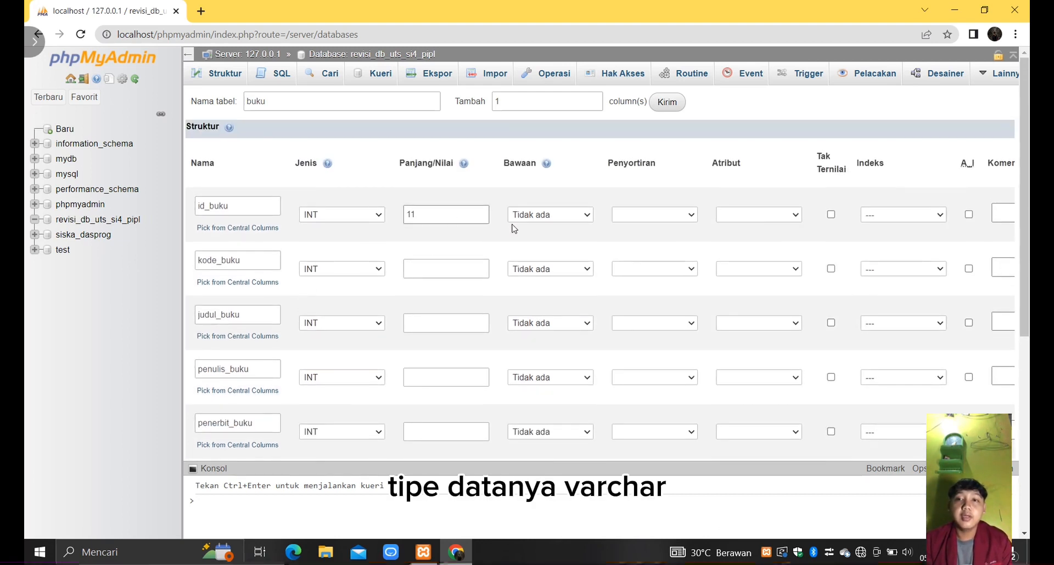
click(902, 215)
click(889, 235)
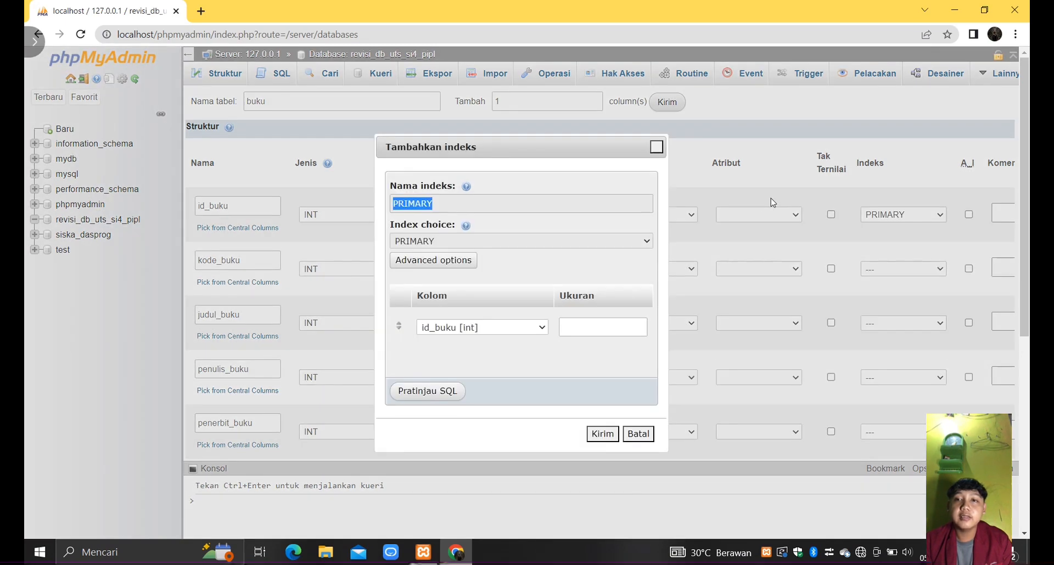
click(602, 434)
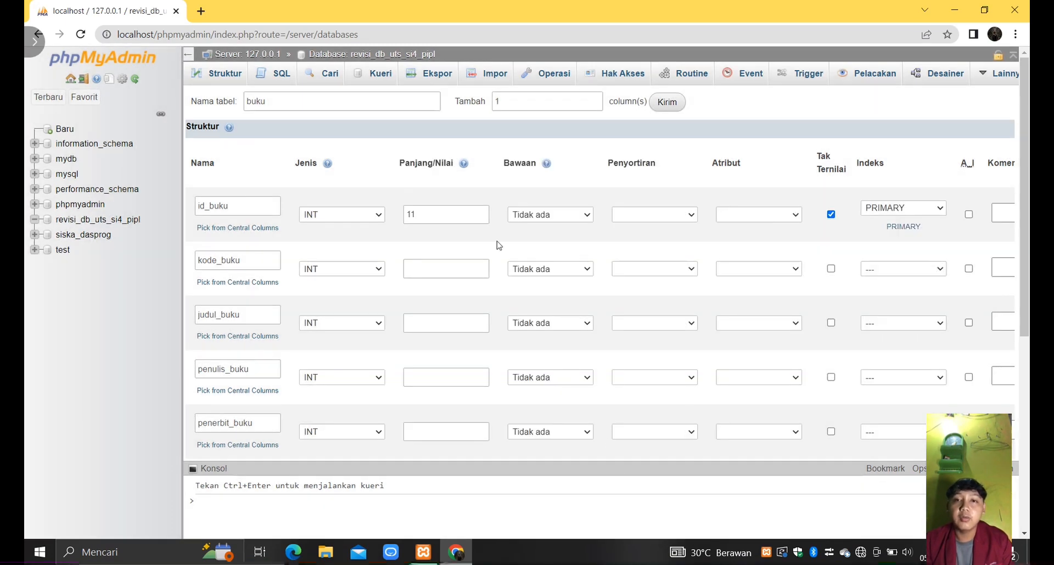
- Set the kode_buku column to type CHAR with length 5
click(343, 271)
scroll(341, 391, down, 3)
click(341, 430)
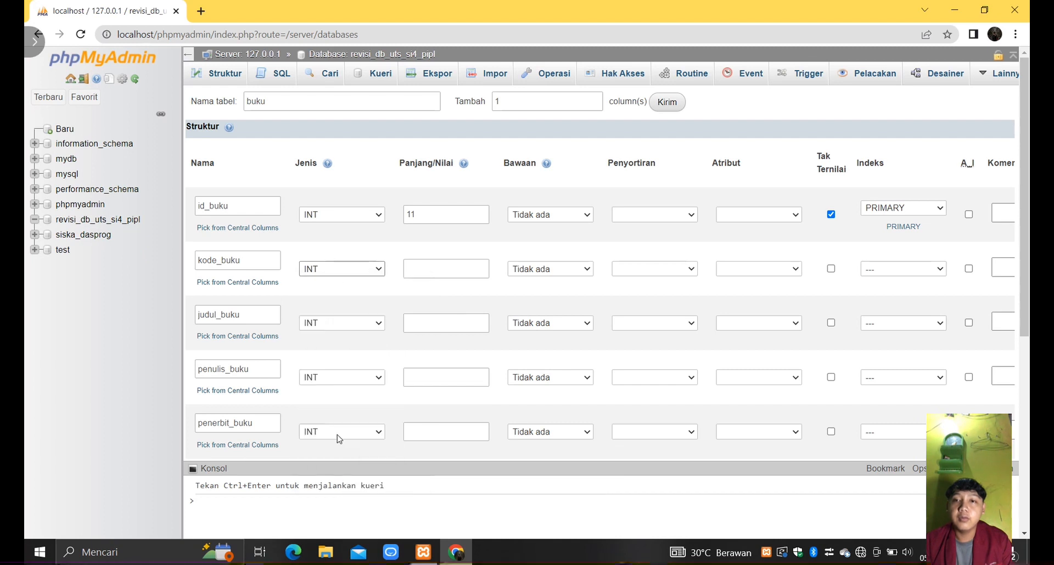
click(456, 269)
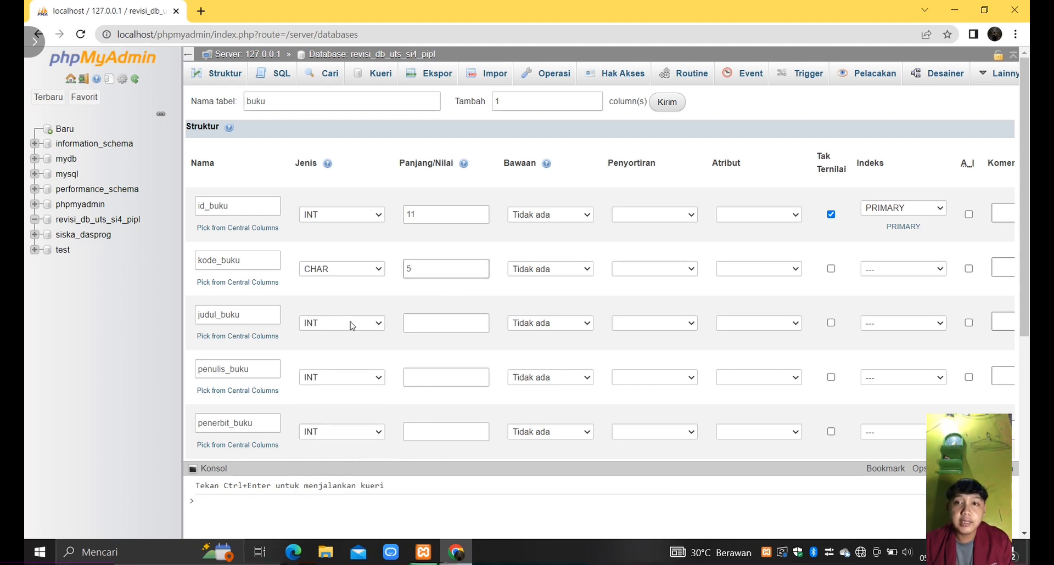
- Set the judul_buku column to type VARCHAR with length 50
click(380, 322)
scroll(350, 204, down, 3)
click(335, 254)
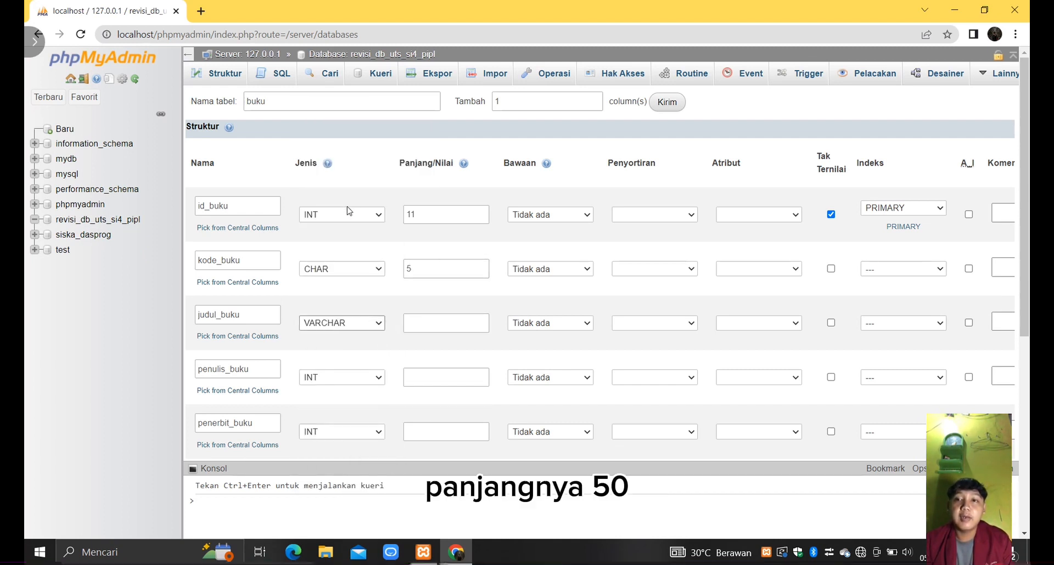
click(421, 325)
text(50)
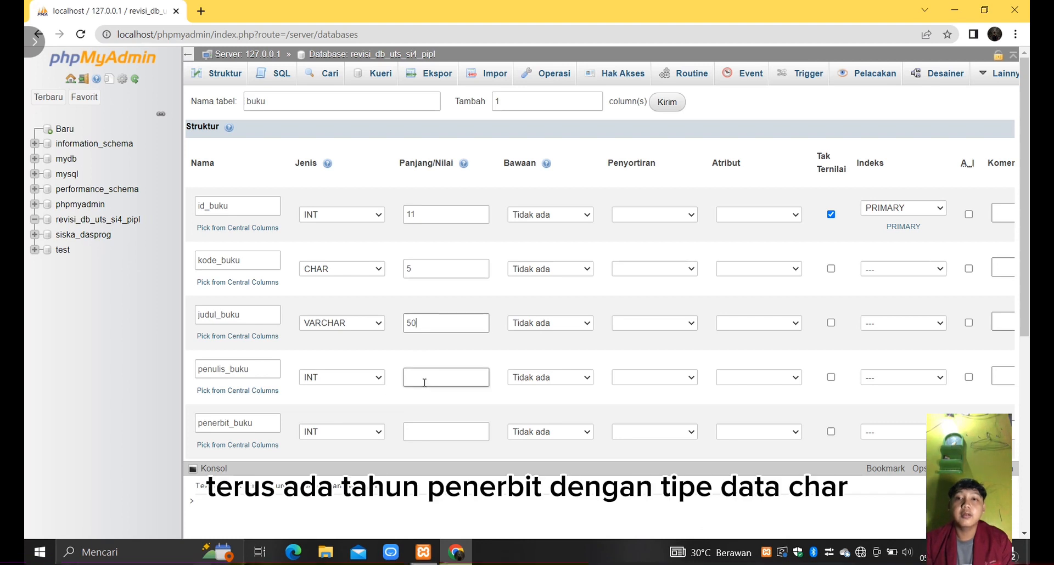
- Set the penulis_buku column to type VARCHAR with length 50
click(375, 378)
scroll(376, 305, down, 1)
scroll(376, 307, up, 1)
click(348, 173)
click(431, 378)
text(50)
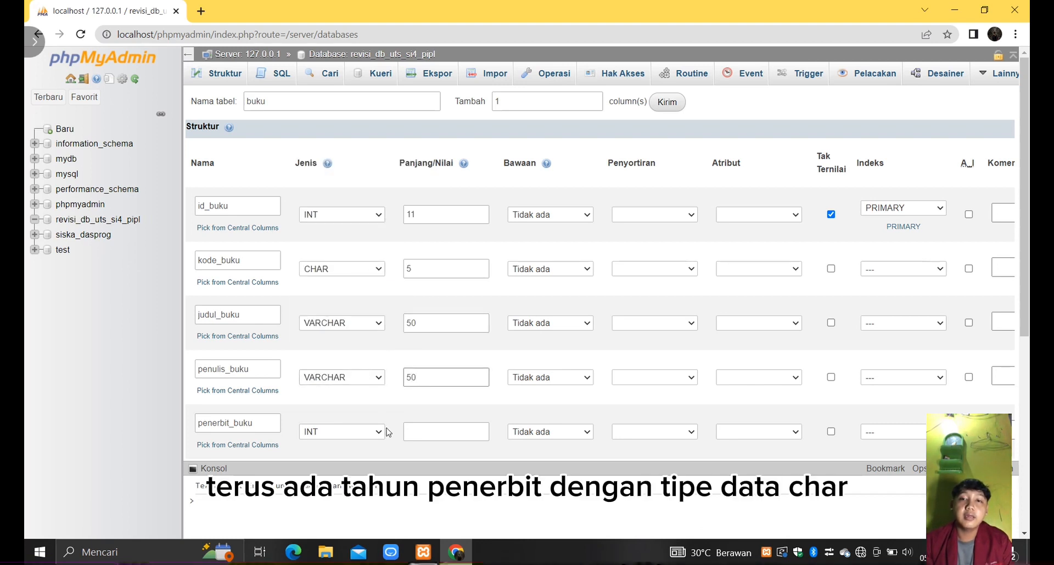
- Set the penerbit_buku column to type VARCHAR with length 50
click(341, 432)
click(360, 236)
click(431, 432)
text(50)
- Set the tahun_penerbit column to type CHAR with length 4
scroll(513, 419, down, 2)
scroll(514, 418, down, 1)
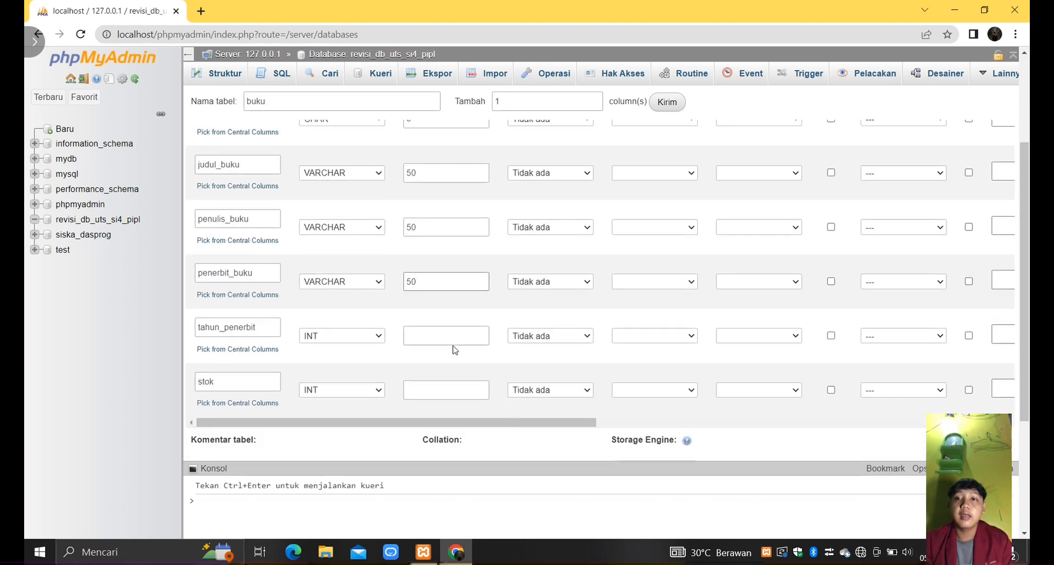
click(374, 341)
scroll(363, 285, down, 3)
click(362, 261)
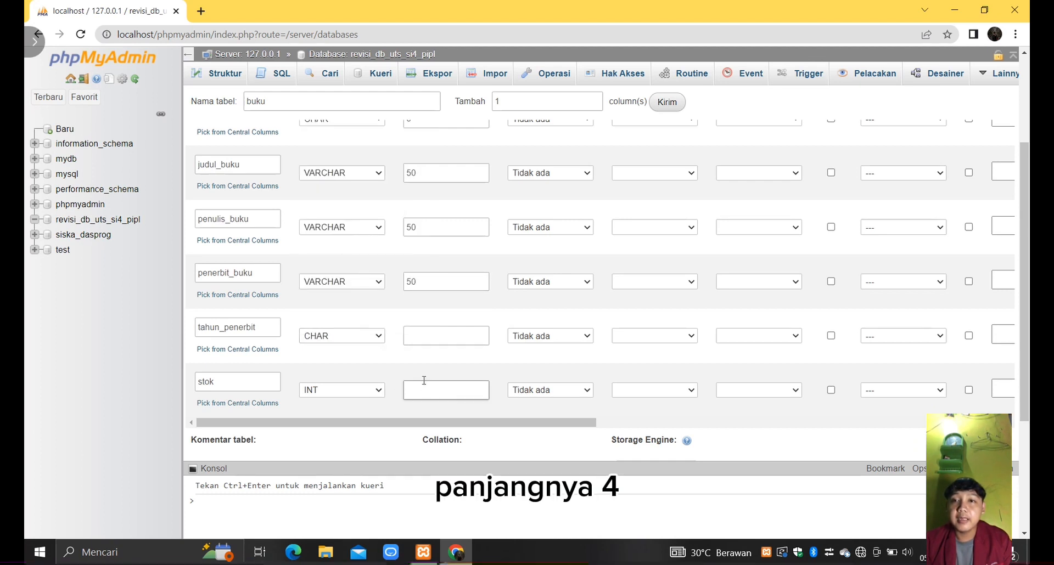
click(425, 337)
text(4)
- Set the length of the stok column to 11
click(452, 389)
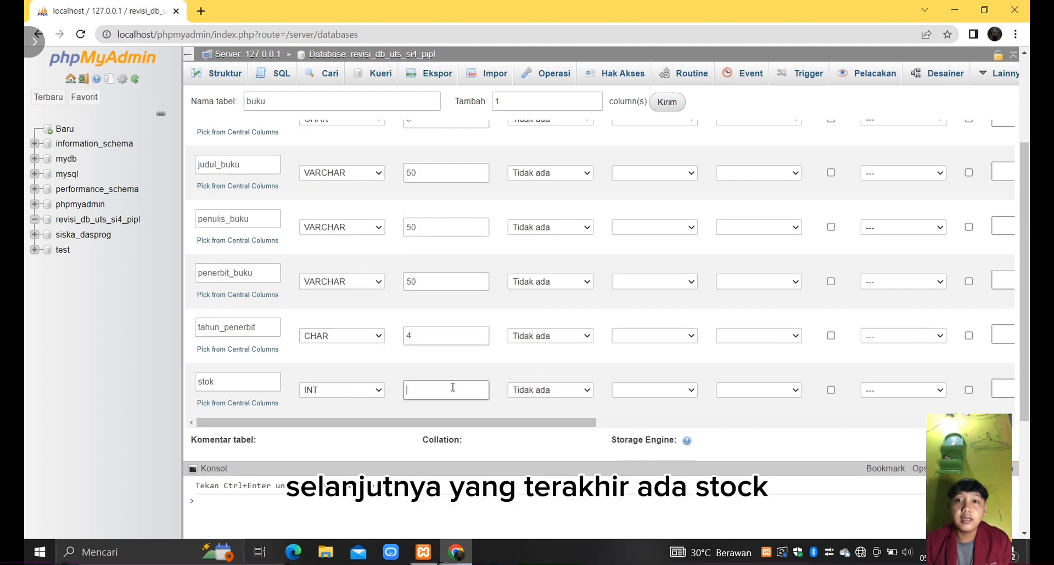
text(11)
- Add the kode_buku column to the PRIMARY index together with id_buku, and save the buku table
scroll(566, 333, down, 1)
scroll(565, 333, up, 3)
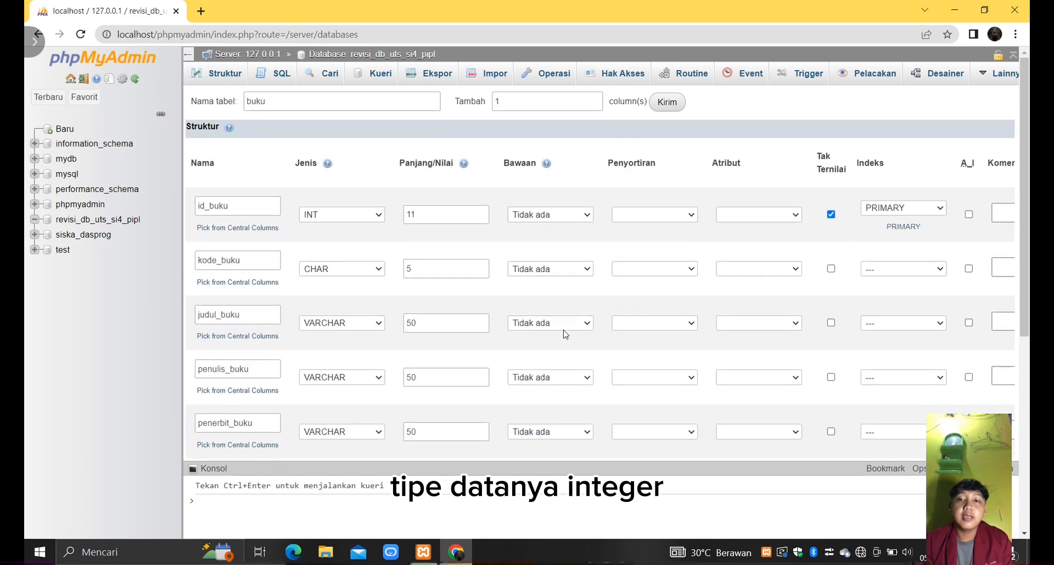
click(903, 268)
click(898, 292)
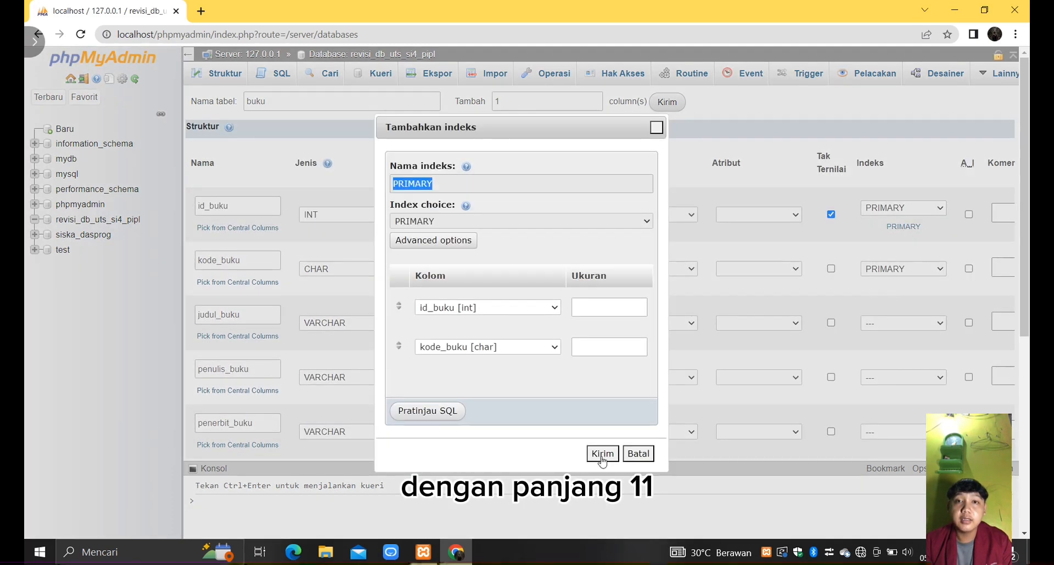
click(598, 456)
scroll(666, 318, down, 5)
click(286, 424)
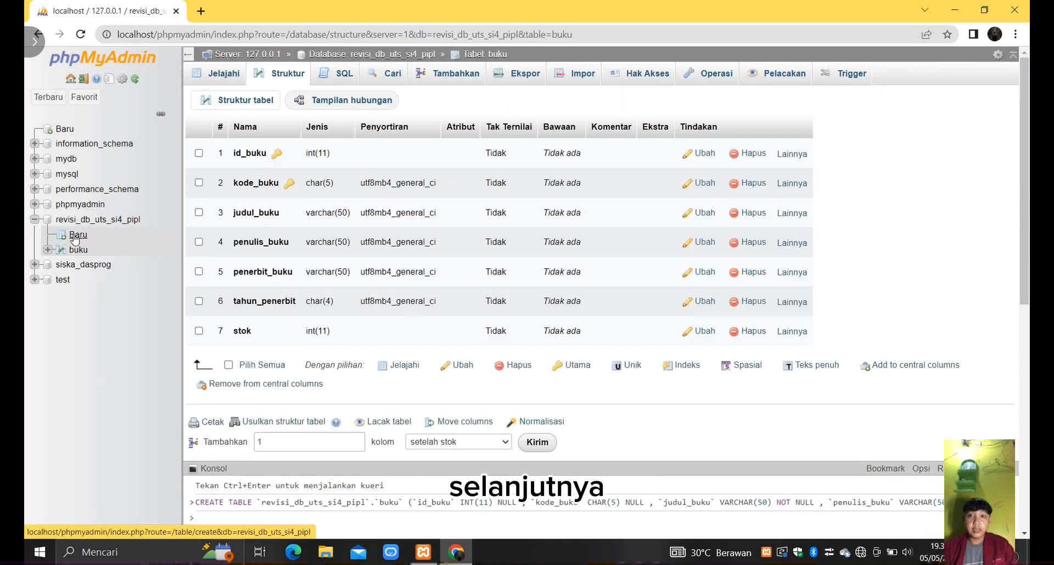
- Start a new table named anggota in the revisi_db_uts_si4_pipl database
click(78, 234)
click(300, 101)
text(an)
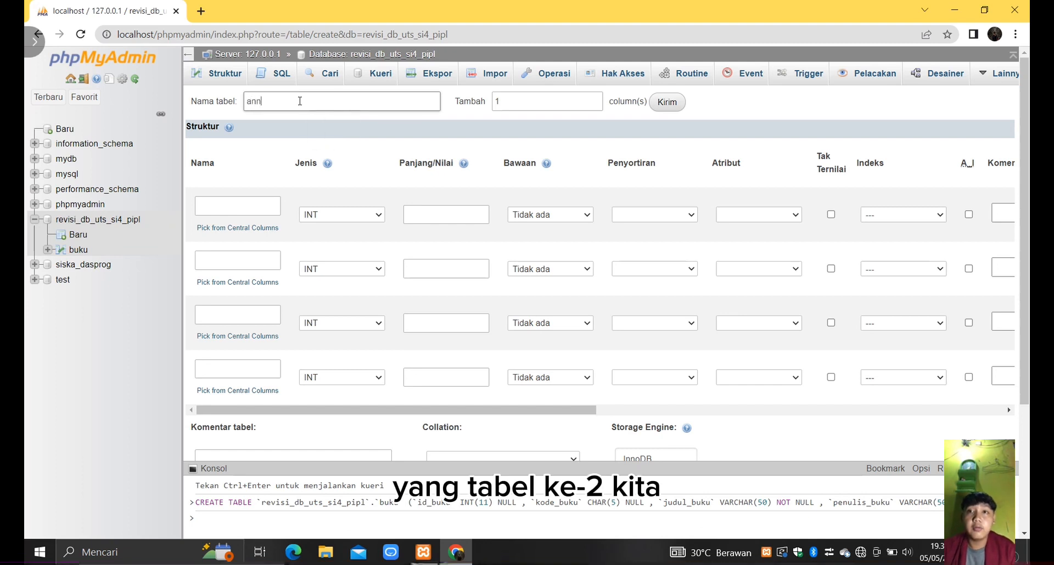
text(ggota)
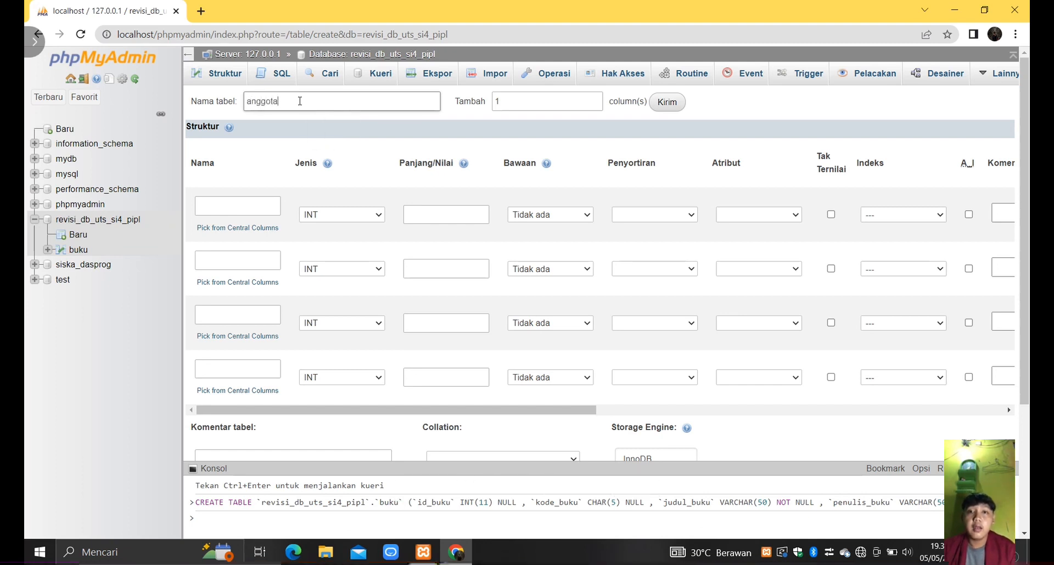
- Name the first column of the anggota table id_anggota and set its length to 11
click(237, 207)
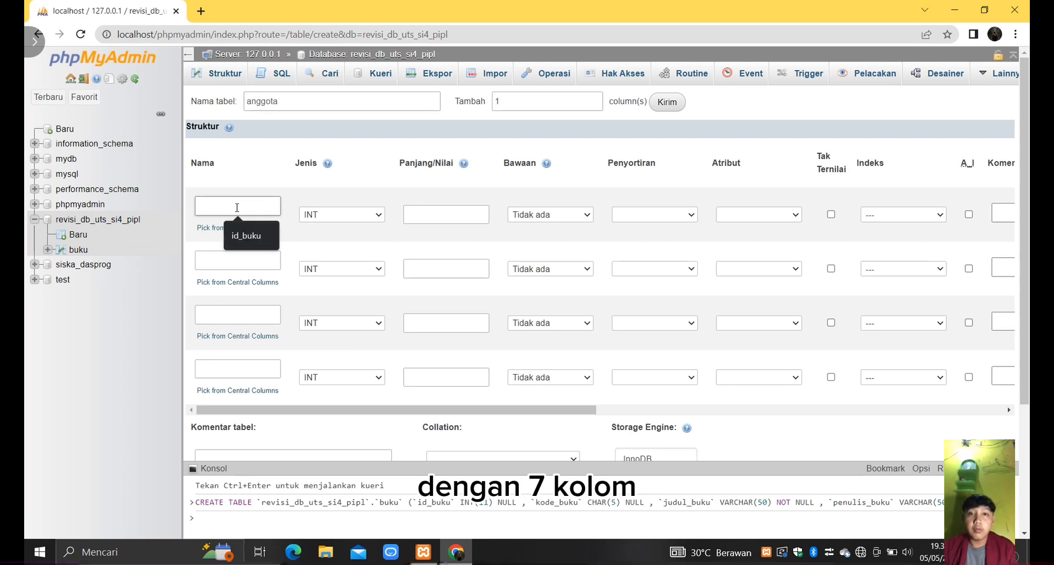
text(id_anggota)
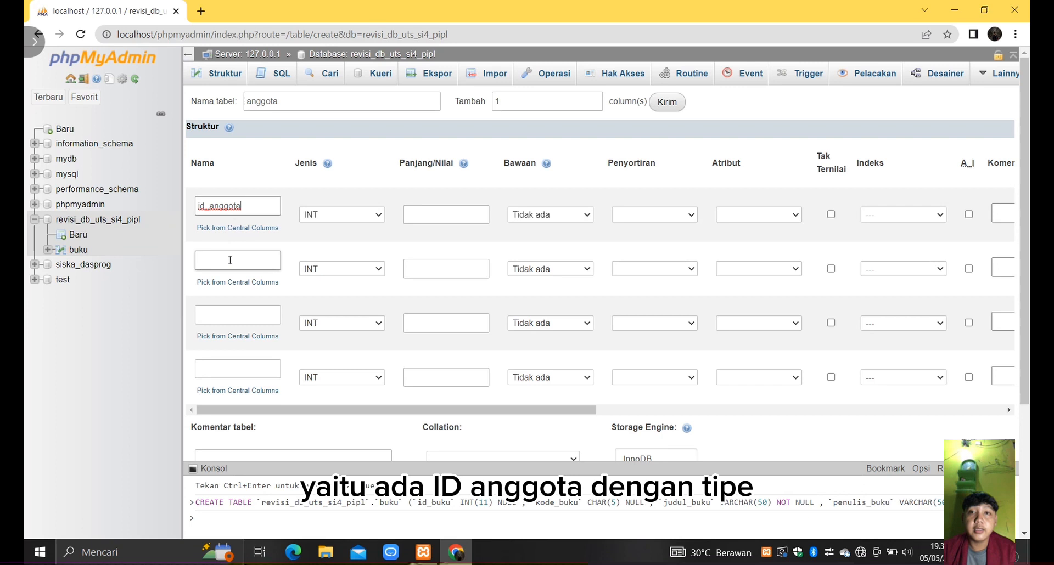
click(409, 214)
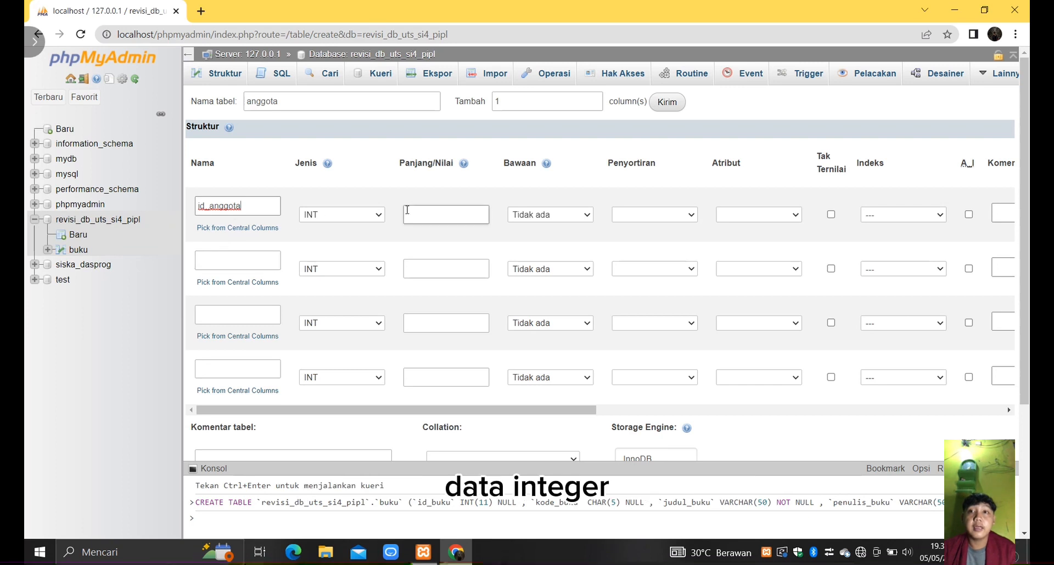
text(11)
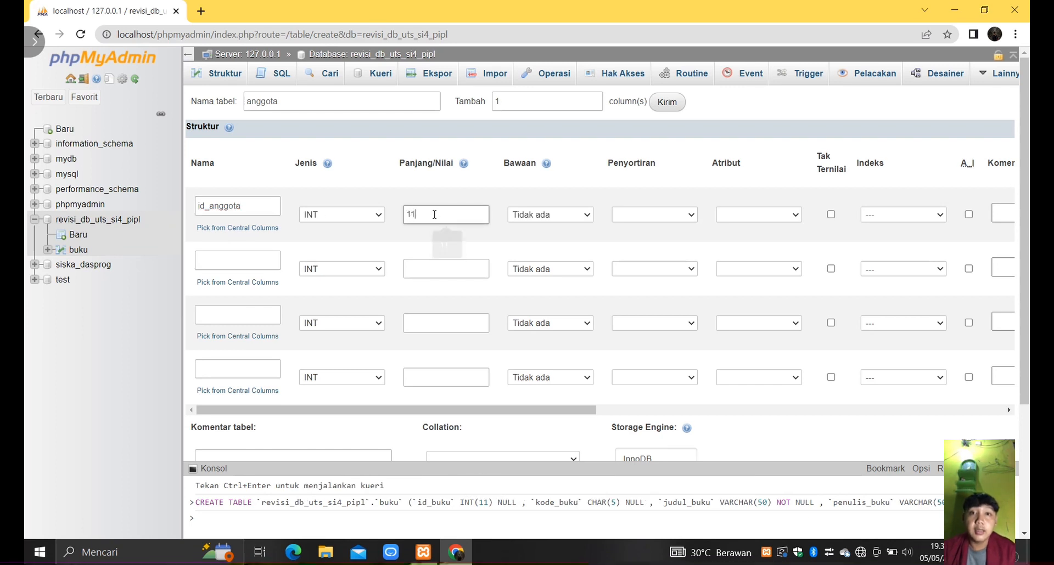
- Allow NULL for the id_anggota column and assign it the PRIMARY index
click(830, 214)
click(943, 215)
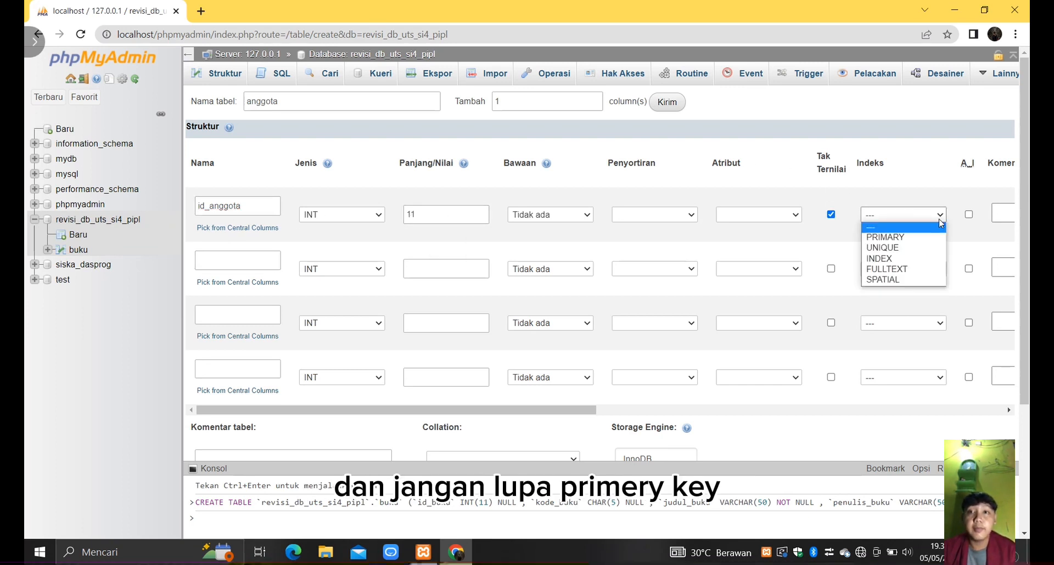
click(933, 235)
click(602, 434)
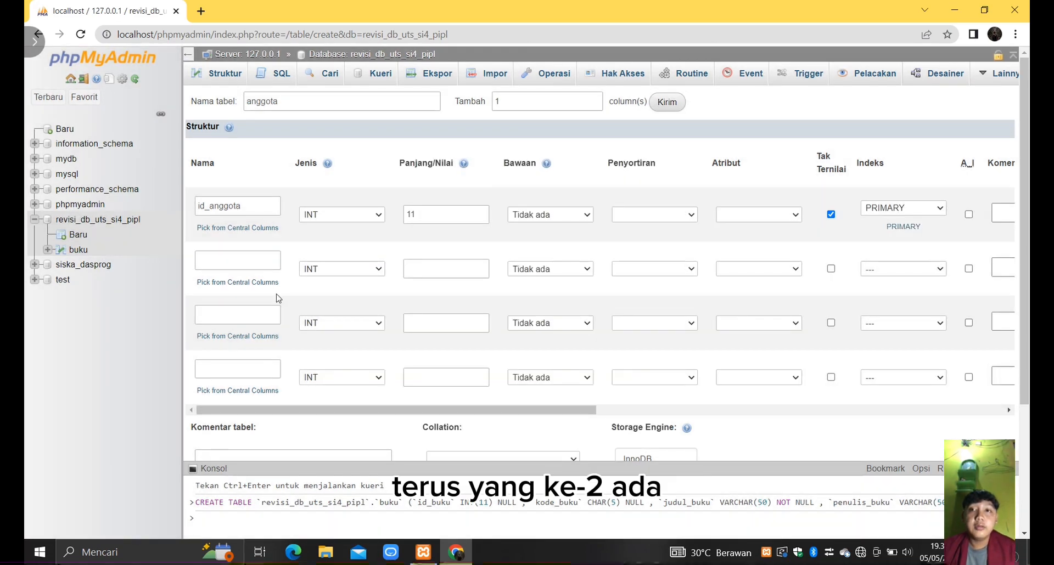
- Define the second column as kode_anggota with type VARCHAR and length 9
click(233, 260)
text(kode_anggota)
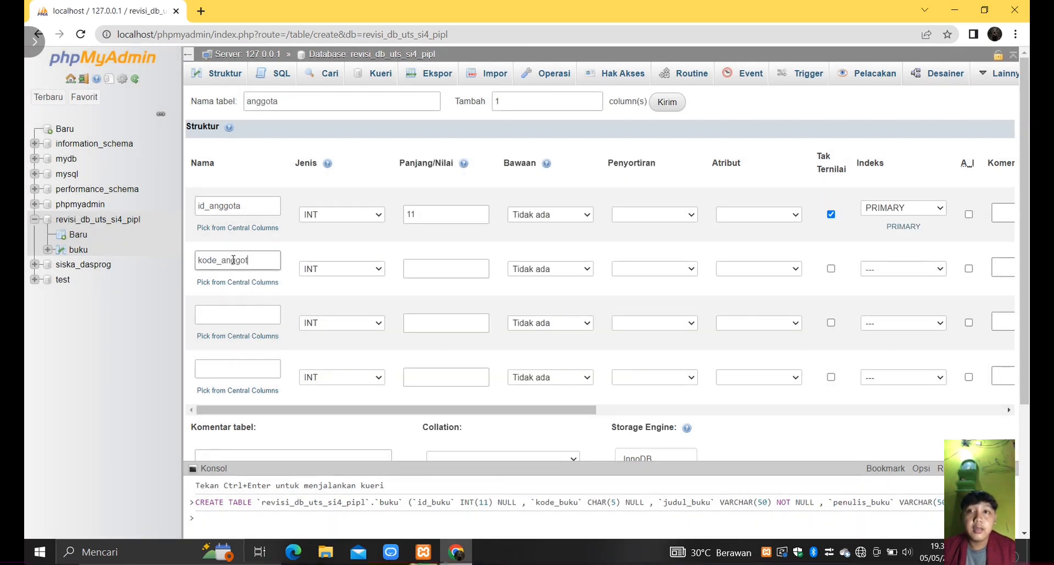
click(372, 270)
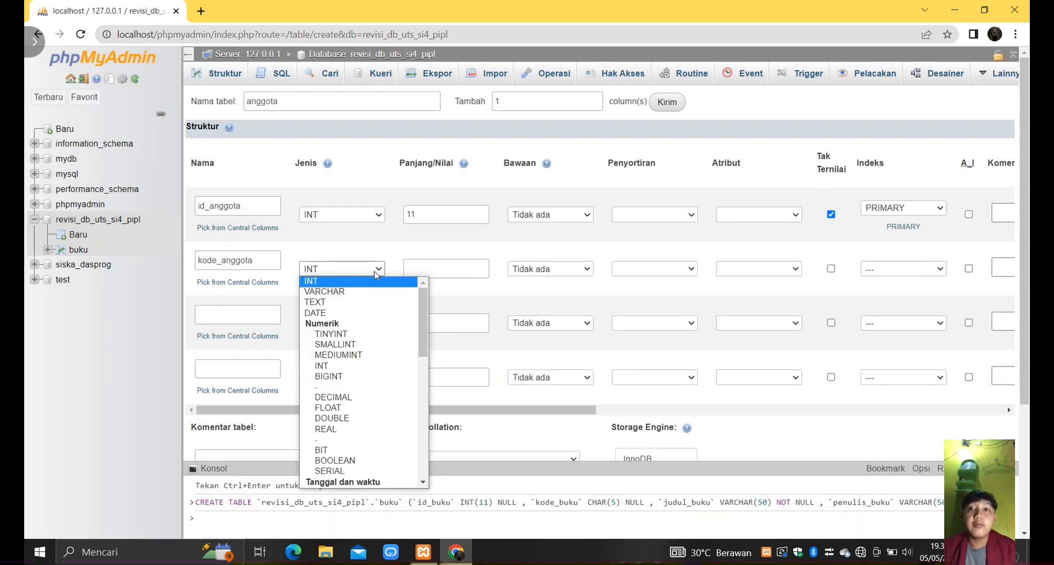
click(325, 292)
click(426, 270)
text(9)
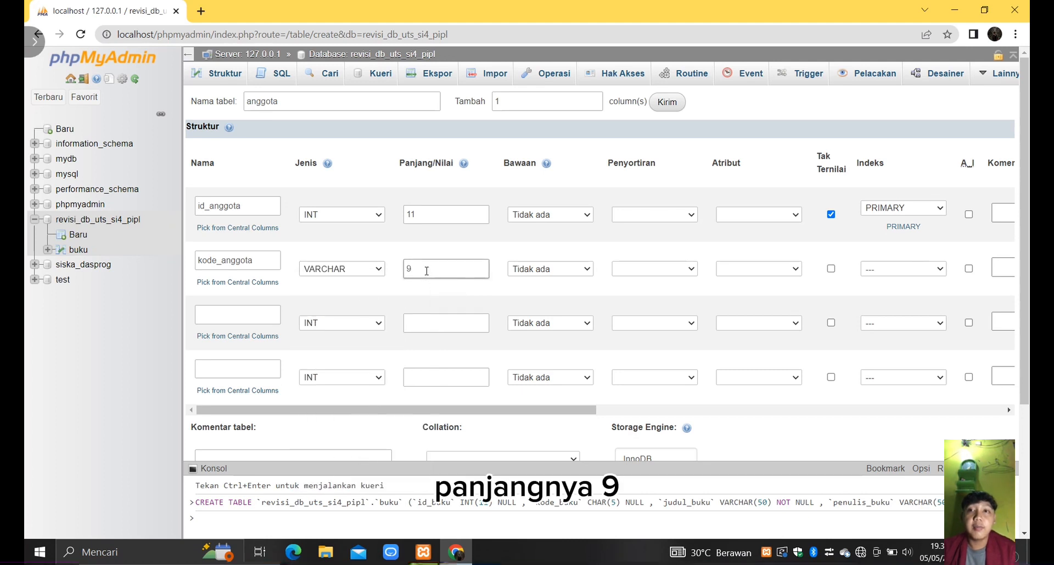
- Define the third column as nama_anggota with type VARCHAR and length 100
click(241, 320)
text(na)
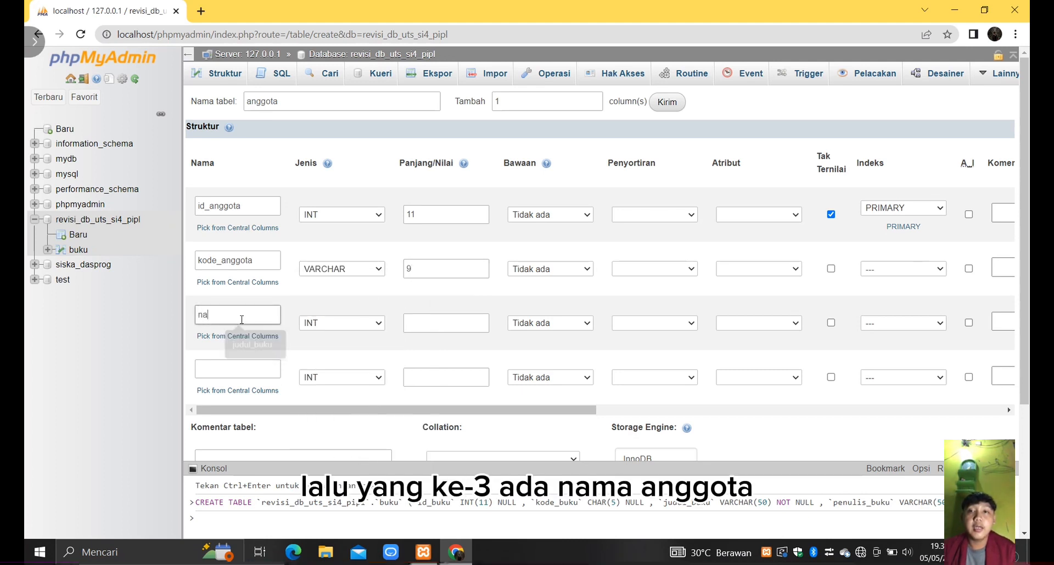
text(ma_anggo)
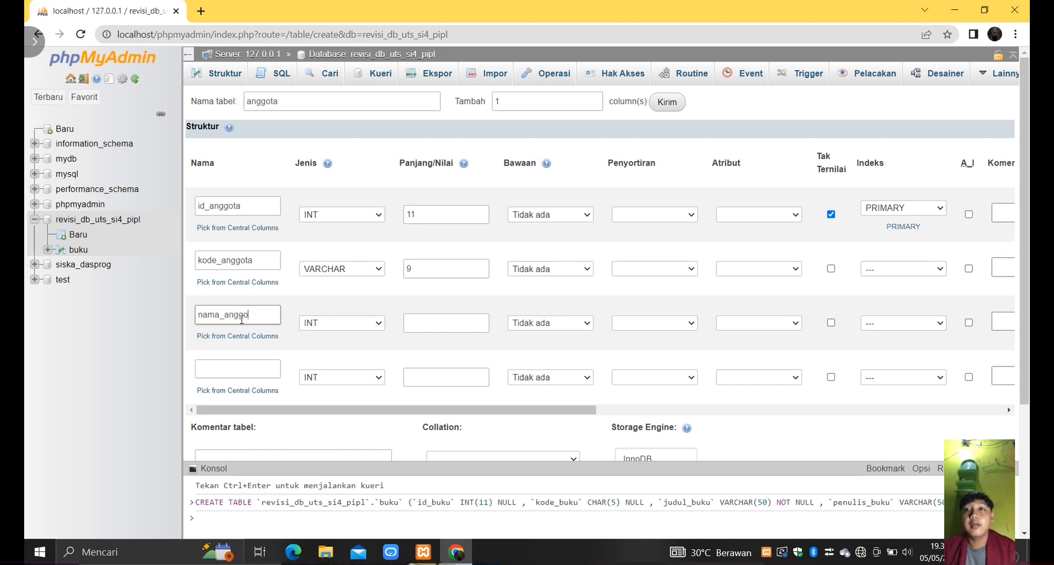
text(ta)
click(373, 324)
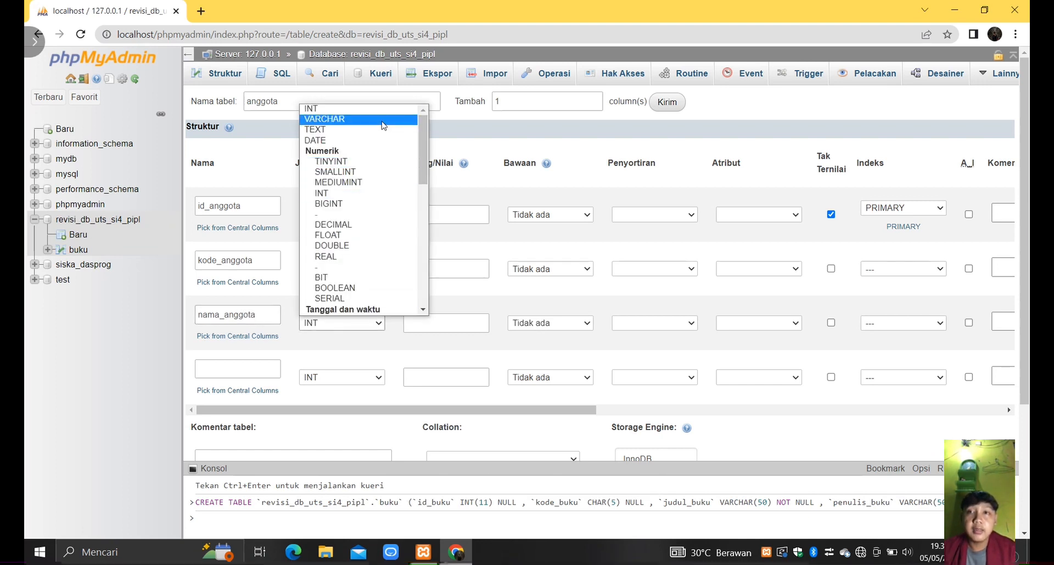
click(330, 122)
click(439, 322)
text(100)
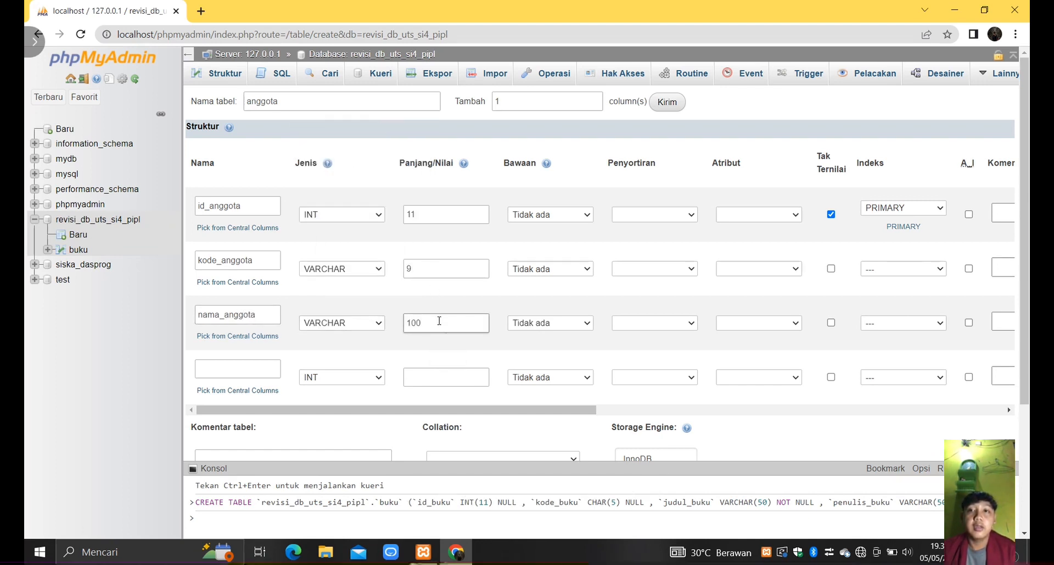
- Define the fourth column as jk_anggota with type CHAR and length 1
click(258, 368)
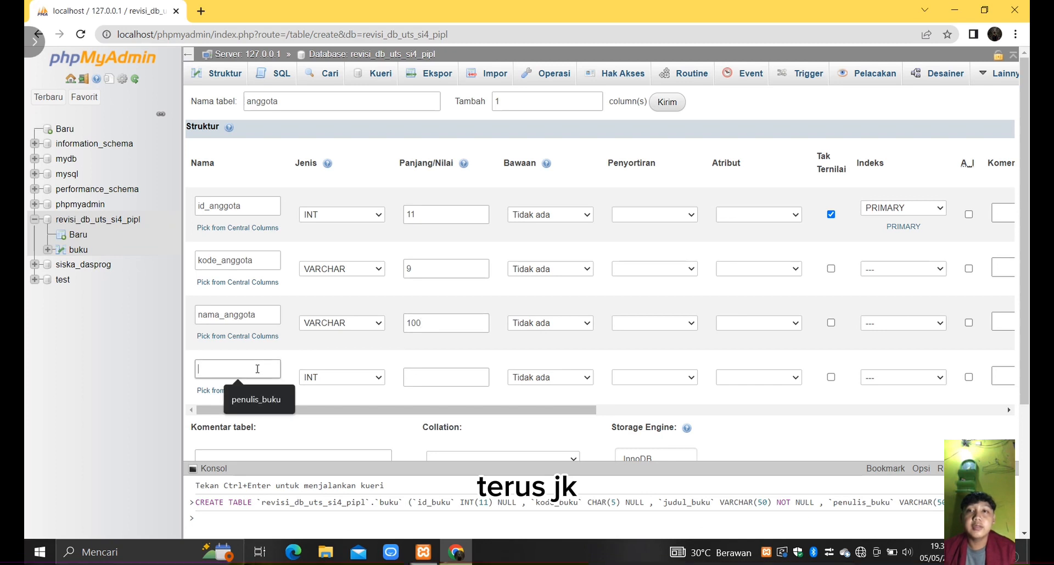
text(jk_anggo)
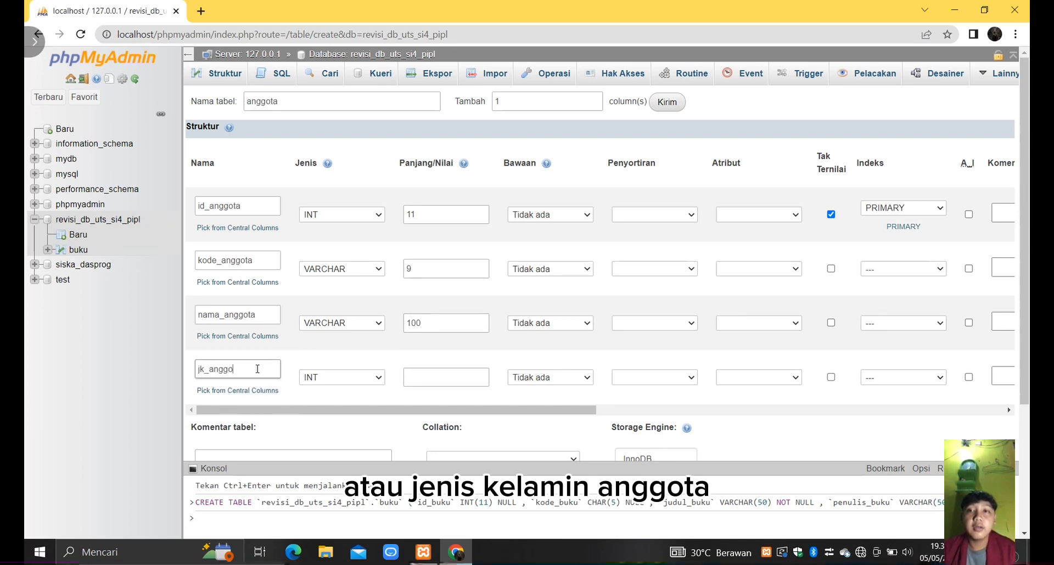
text(ta)
click(379, 378)
scroll(371, 274, down, 2)
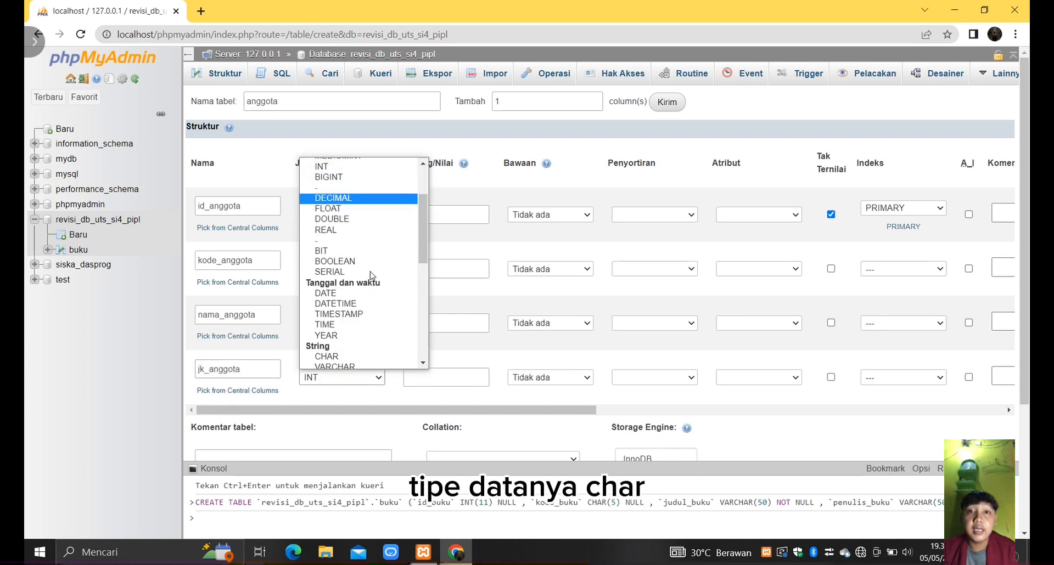
scroll(368, 285, down, 1)
click(353, 332)
click(430, 381)
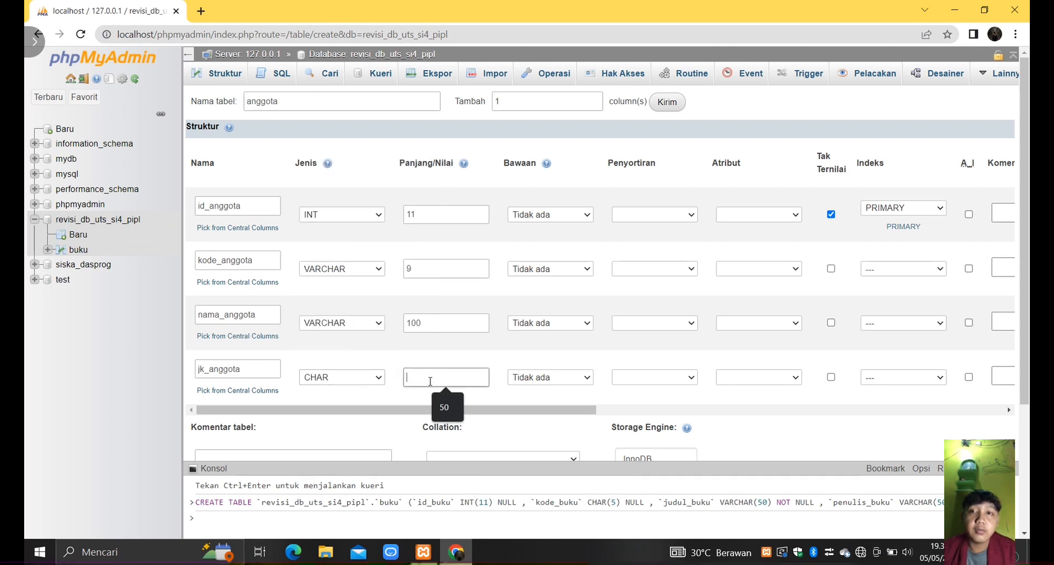
text(1)
- Define the fifth column as no_telp_anggota with type VARCHAR and length 13
scroll(322, 310, down, 1)
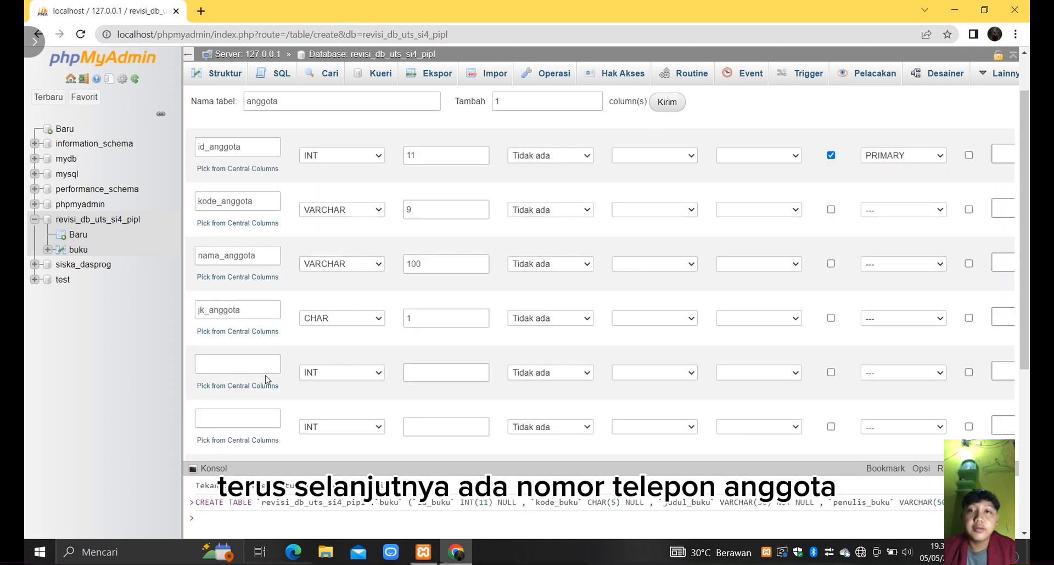
click(233, 368)
text(no_telp_anggota)
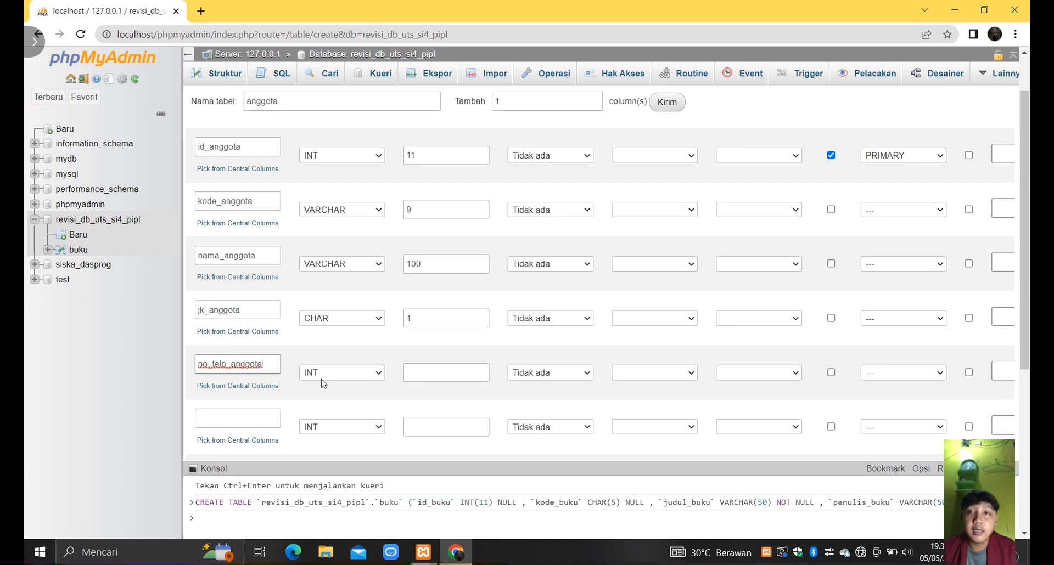
click(379, 375)
click(367, 168)
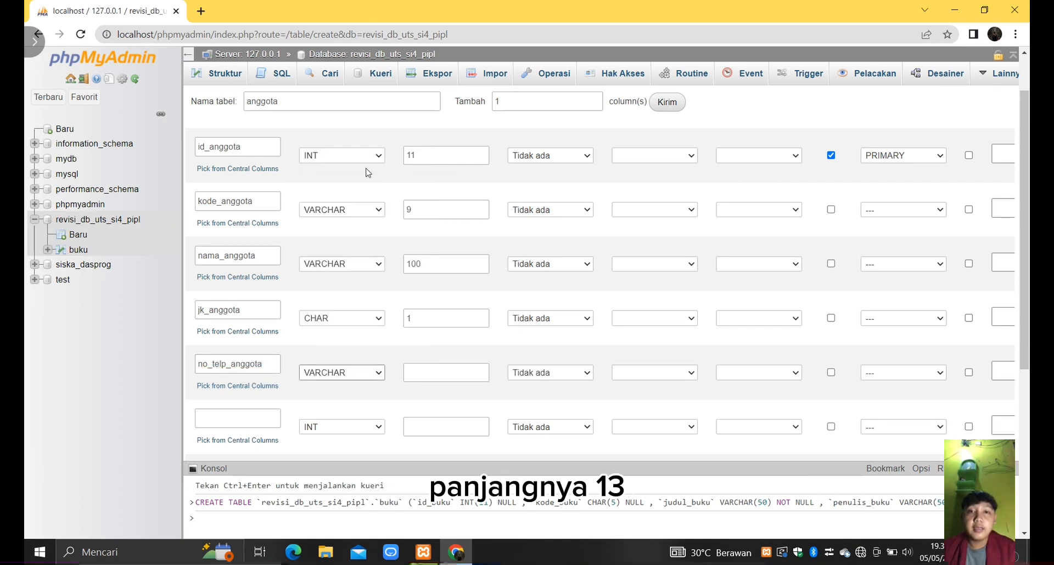
click(476, 372)
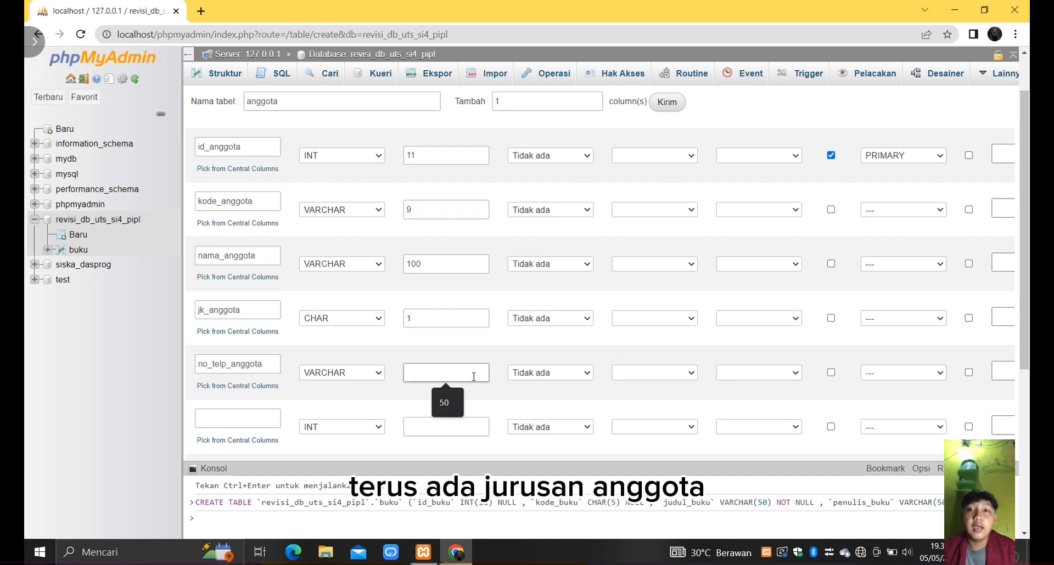
text(13)
- Define the sixth column as jurusan_anggota with type VARCHAR and length 2
click(242, 419)
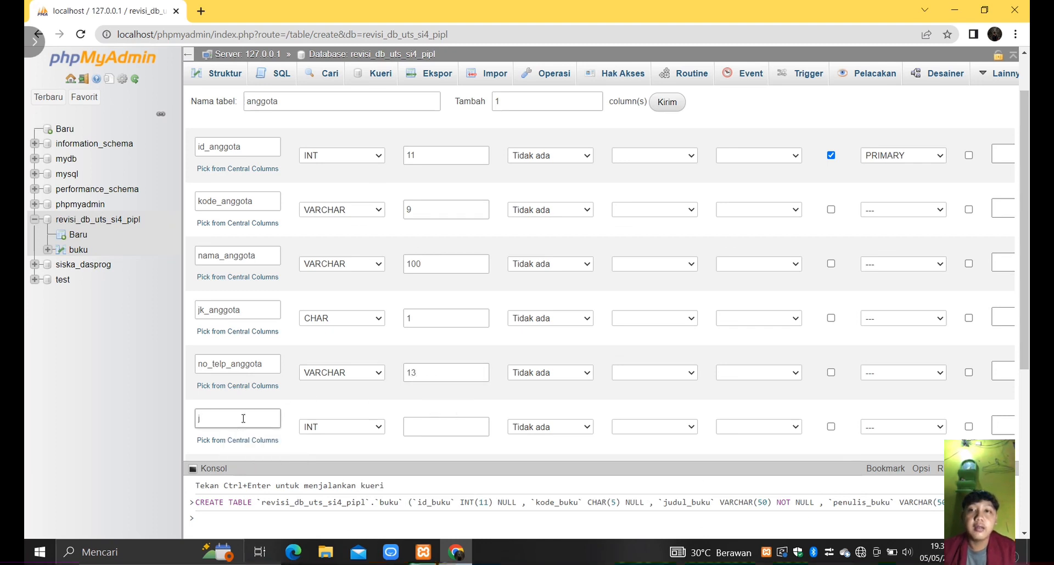
text(jurusan_anggota)
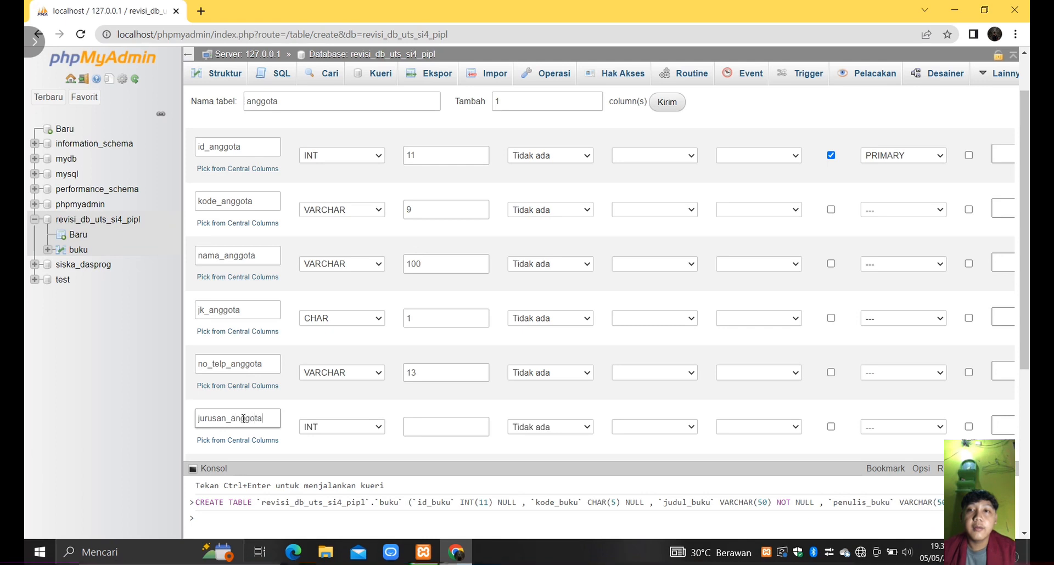
click(379, 428)
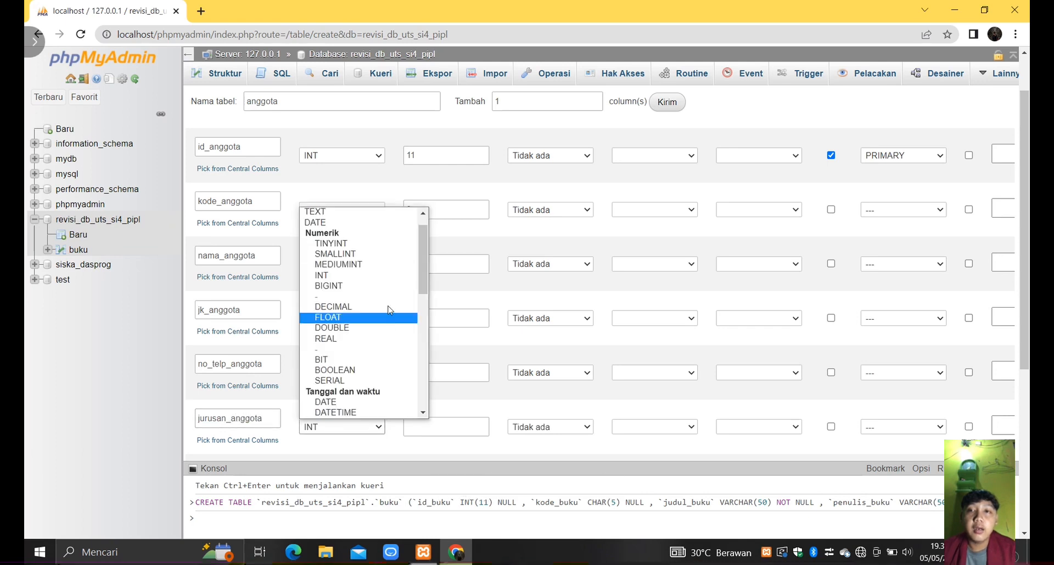
scroll(388, 306, up, 1)
click(349, 226)
click(435, 427)
text(2)
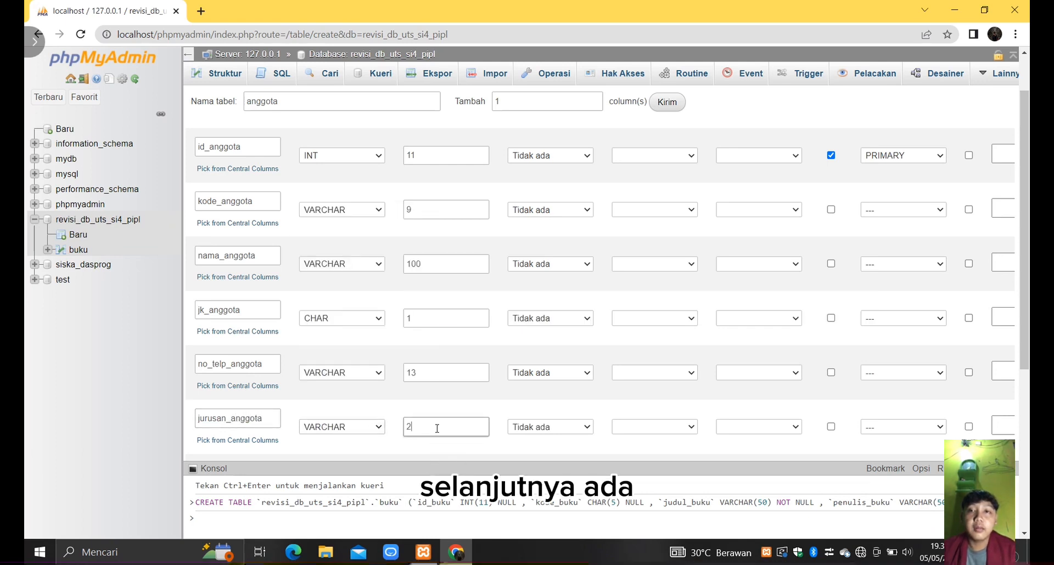
- Define the seventh column as alamat_anggota with type VARCHAR and length 100
scroll(436, 427, down, 2)
click(250, 368)
text(alamat)
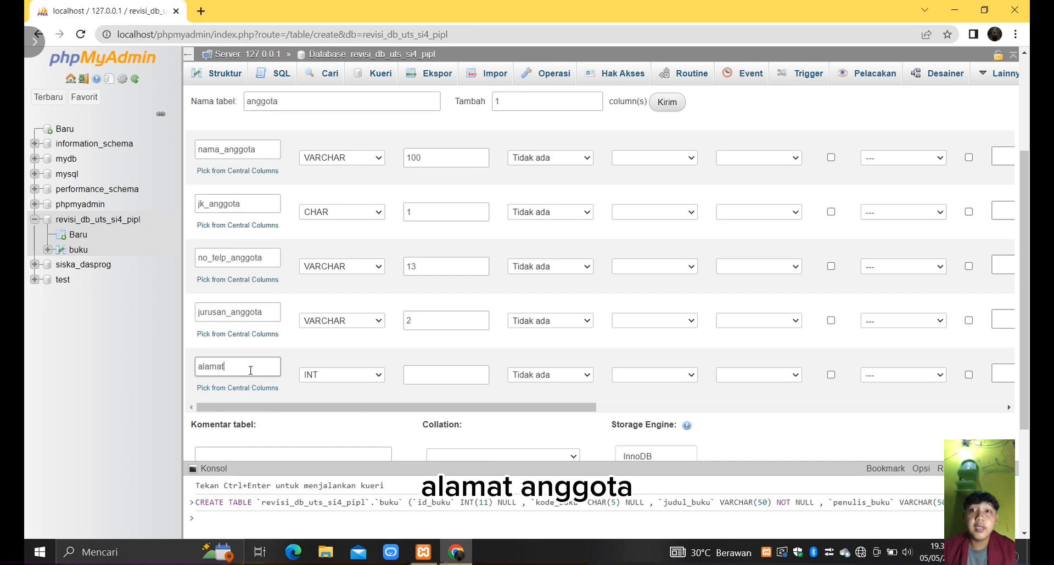
text(_anggota)
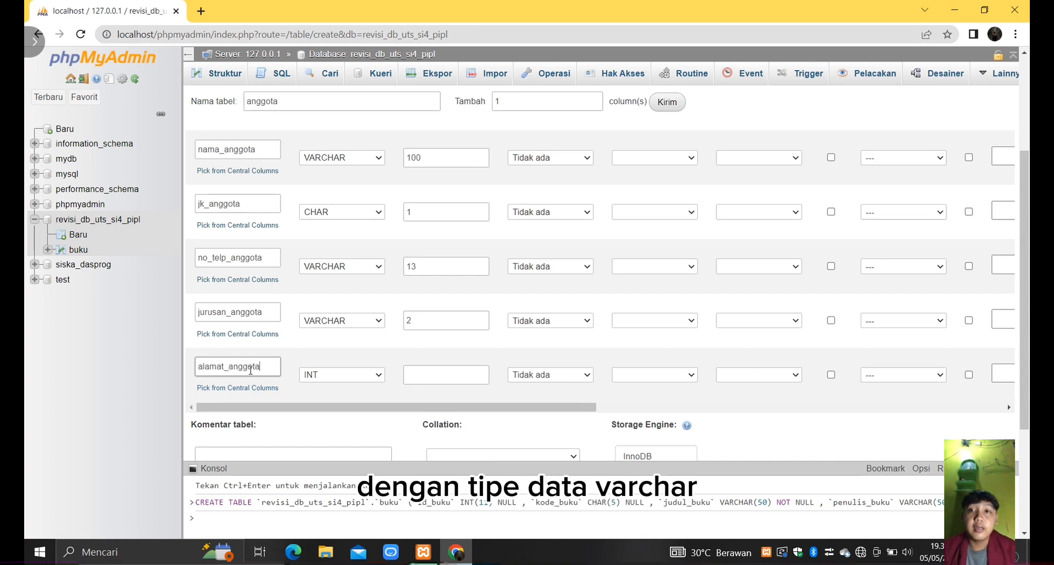
click(380, 375)
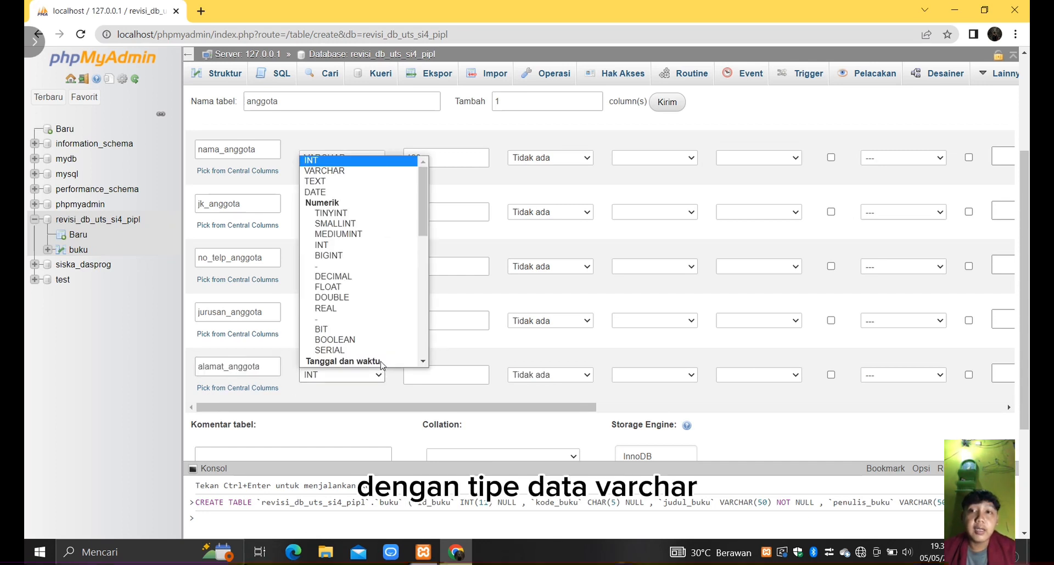
click(377, 173)
click(426, 375)
text(100)
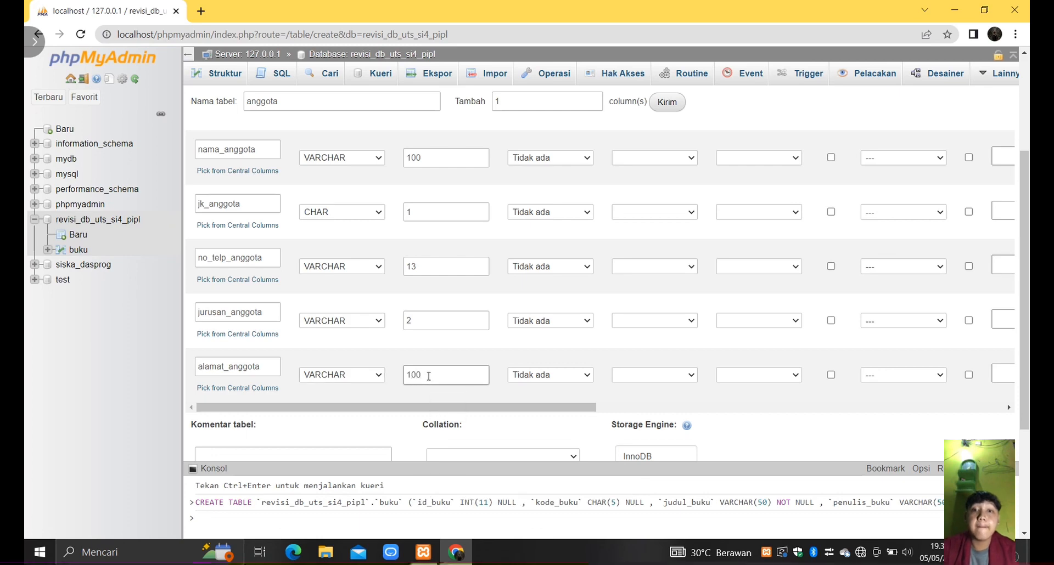
- Save the anggota table with its defined columns
scroll(429, 377, down, 1)
scroll(428, 376, up, 3)
scroll(395, 395, down, 6)
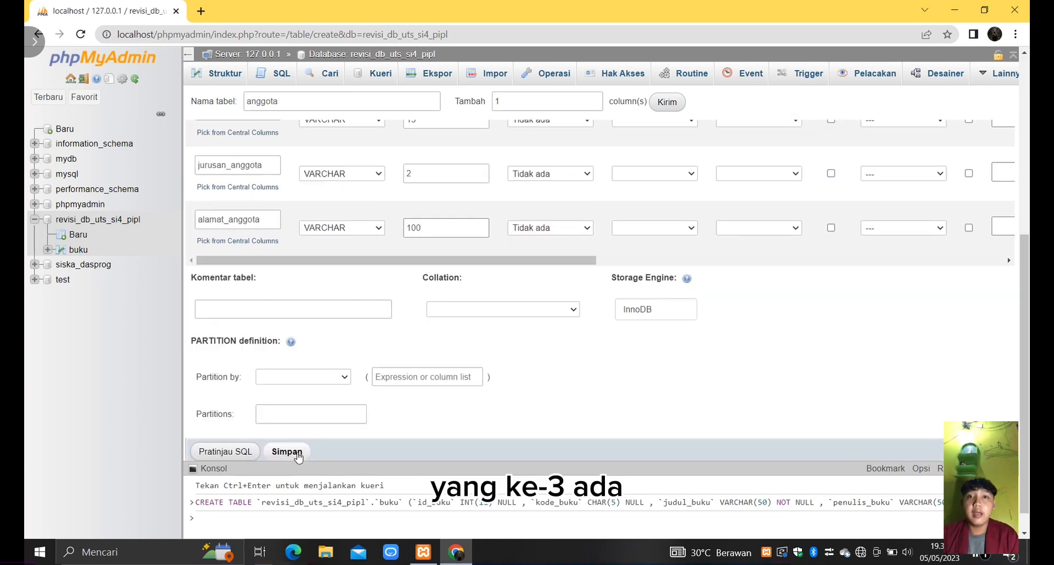
click(285, 447)
- Start a new table named petugas in the revisi_db_uts_si4_pipl database and add 1 column to its definition
click(78, 235)
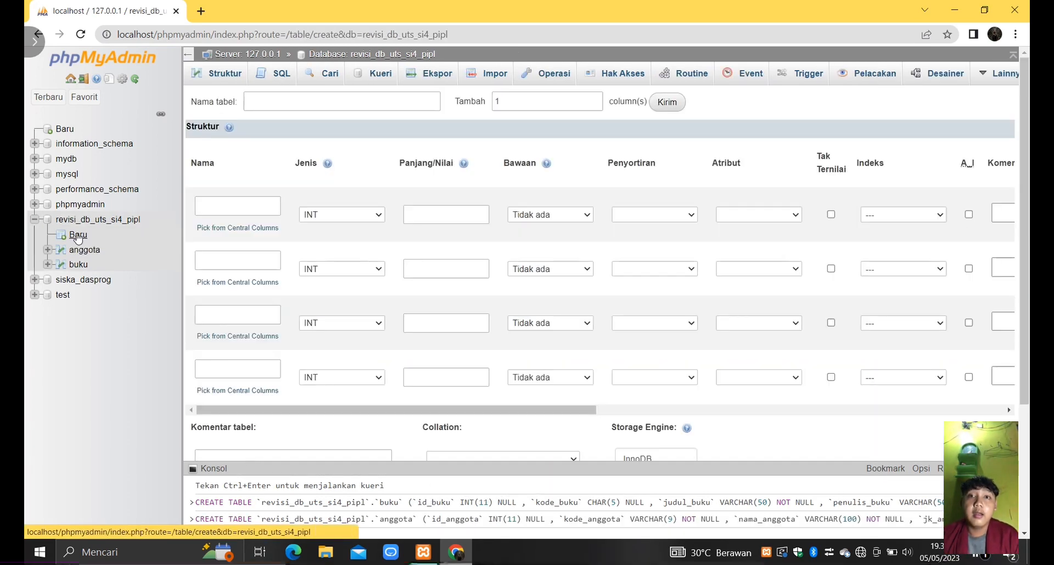
click(318, 103)
text(petugas)
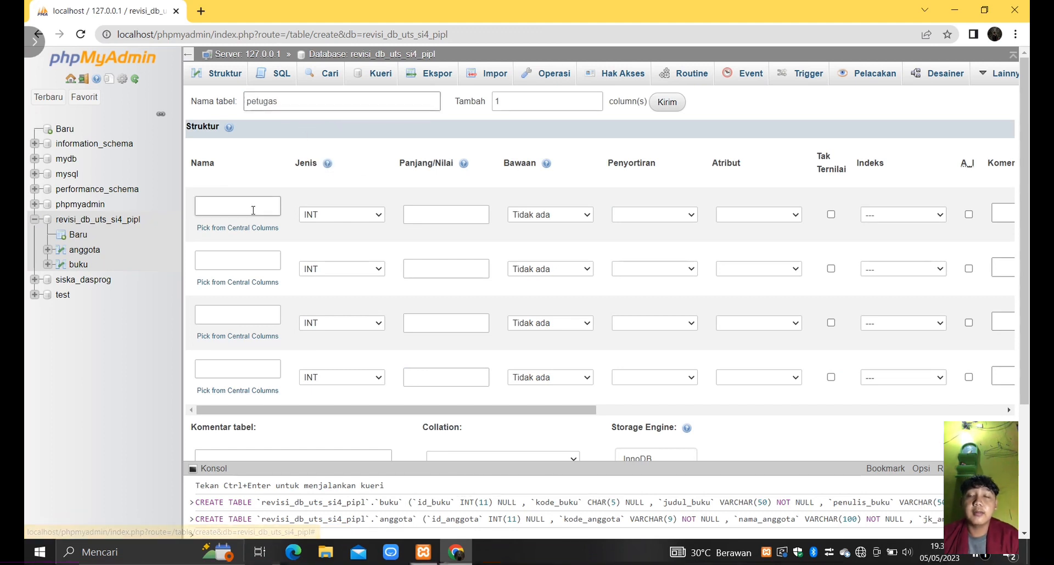
click(656, 103)
- Define the first column as id_petugas with type INT, length 11, Tak Ternilai enabled and a PRIMARY index
click(241, 207)
text(id)
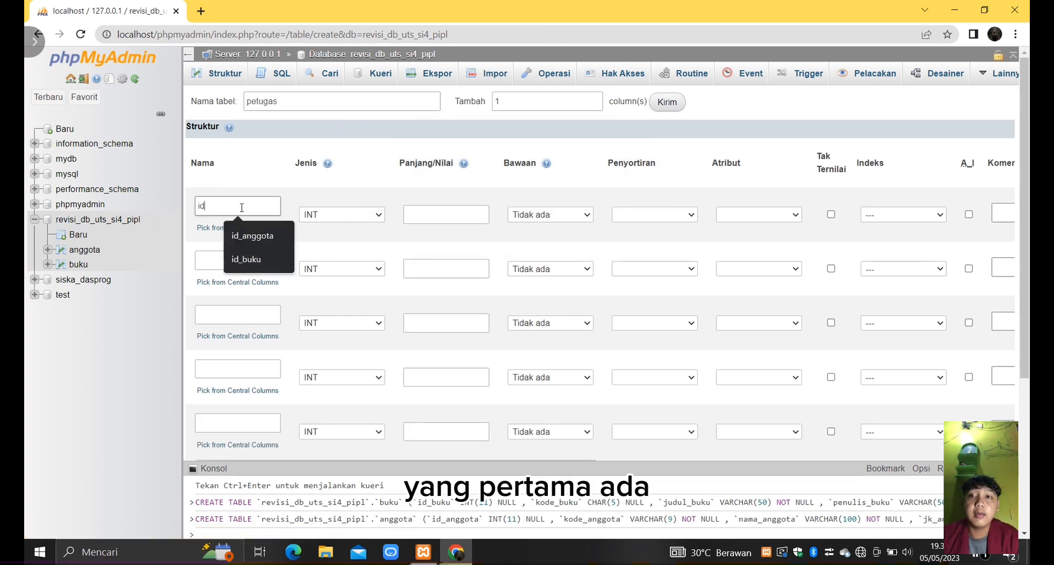
text(_petugas)
click(434, 215)
text(11)
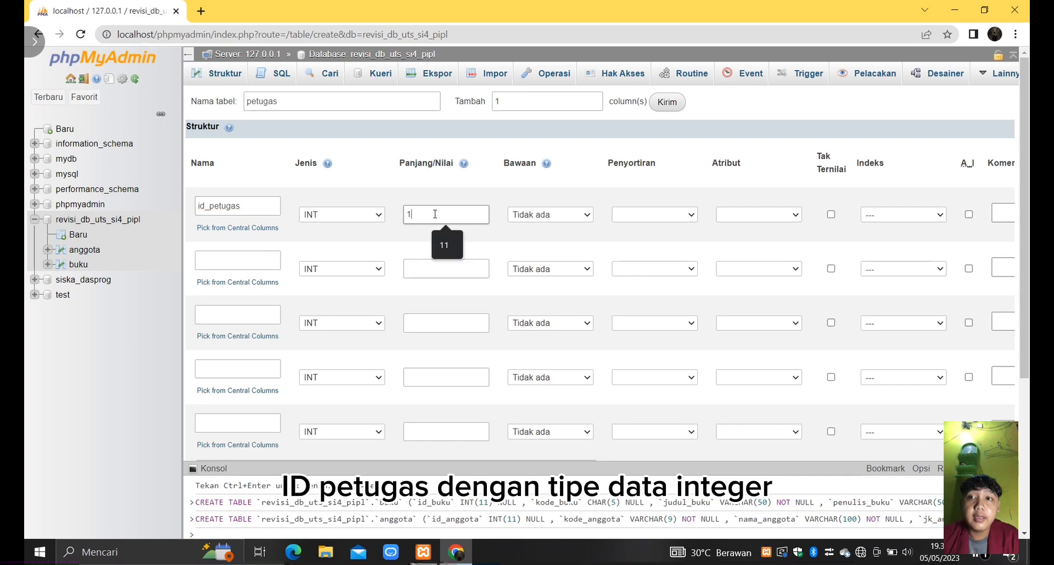
click(933, 215)
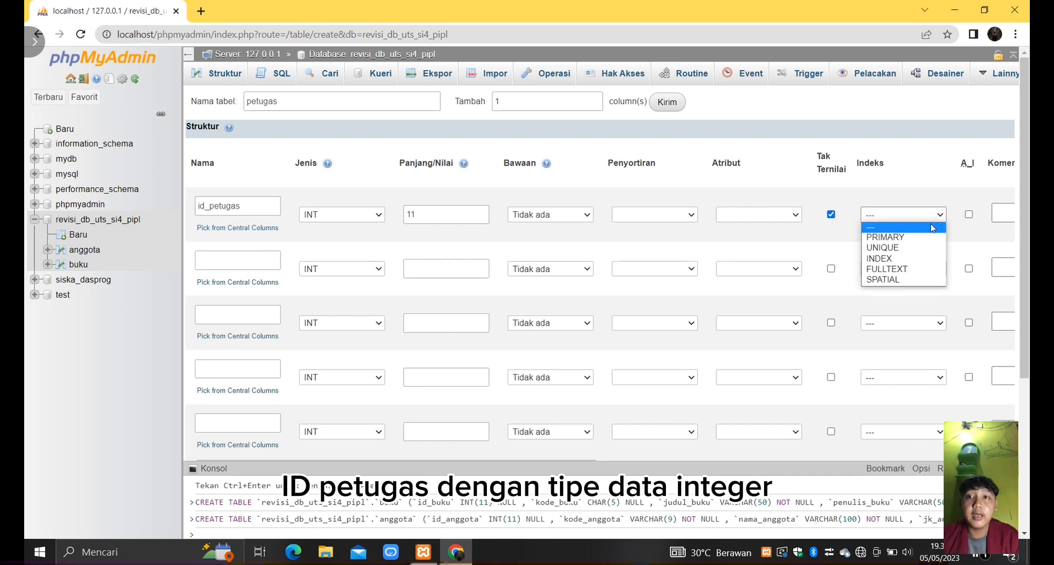
click(889, 228)
click(602, 435)
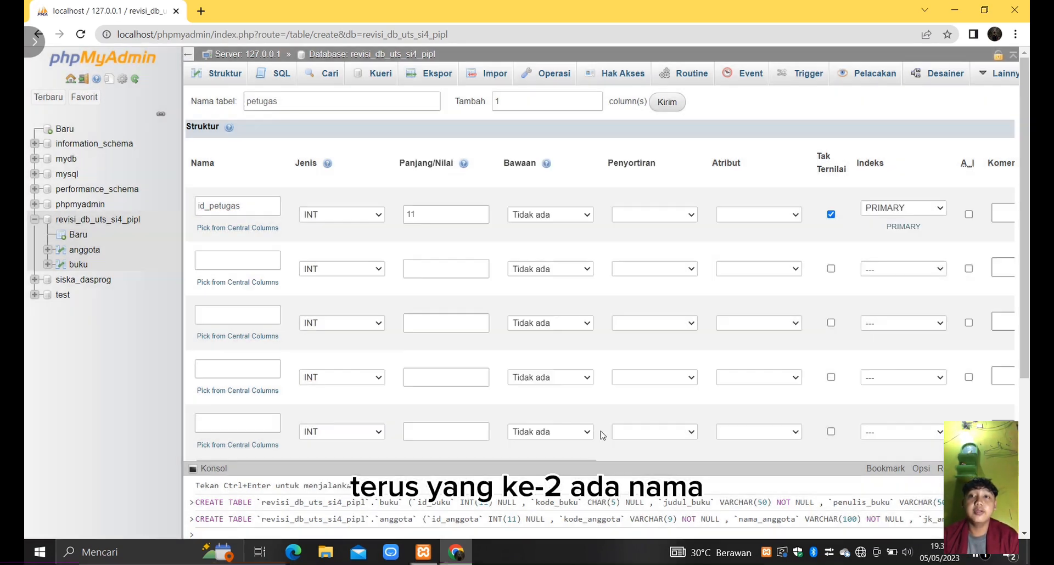
- Define the second column as nama_petugas with type VARCHAR and length 50
click(255, 261)
text(nama_petugas)
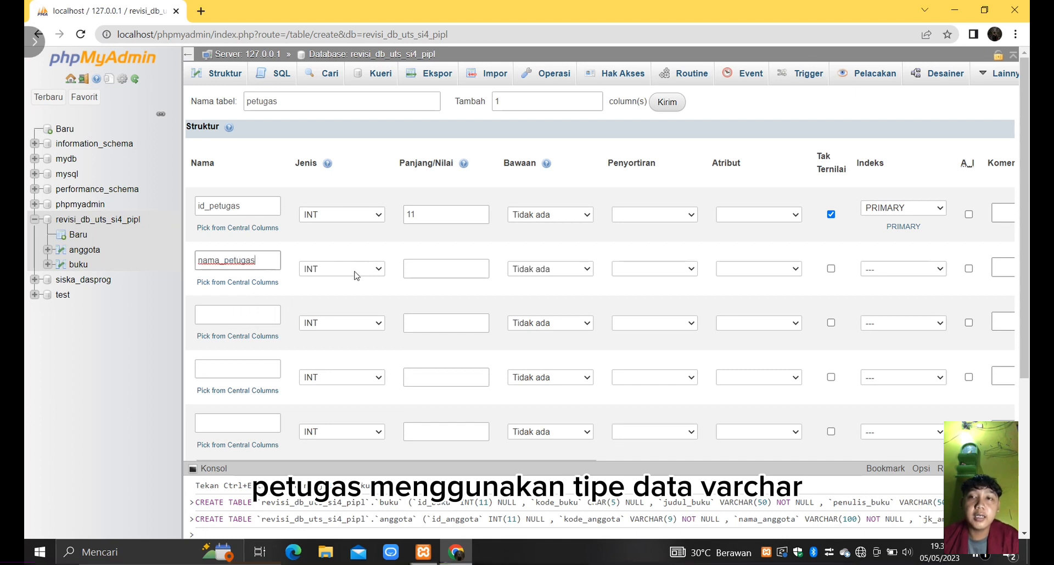
click(357, 269)
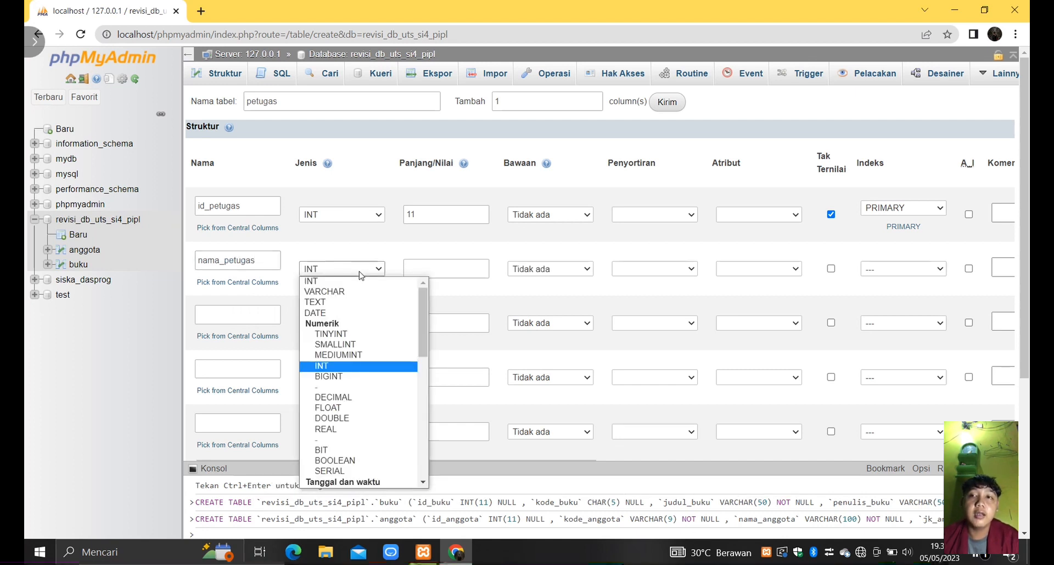
click(348, 293)
click(443, 268)
text(50)
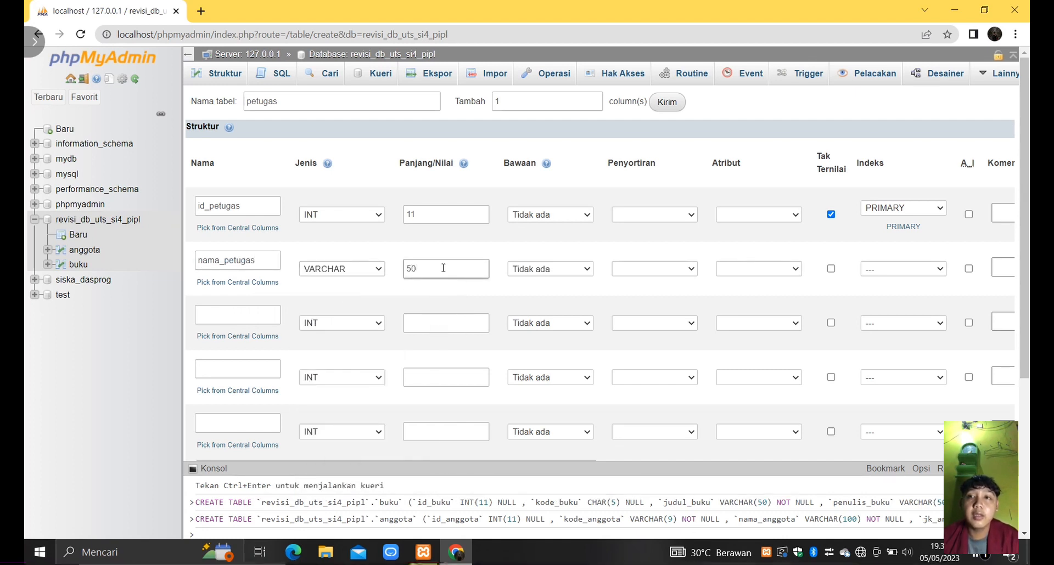
- Define the third column as jabatan_petugas with type VARCHAR and length 50
click(250, 315)
text(jabatan)
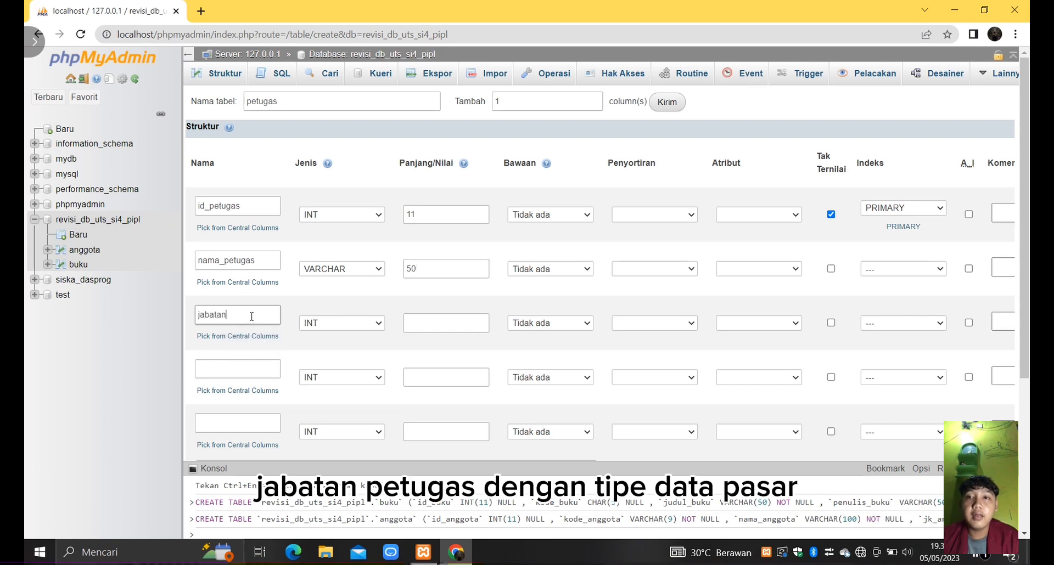
text(_petugas)
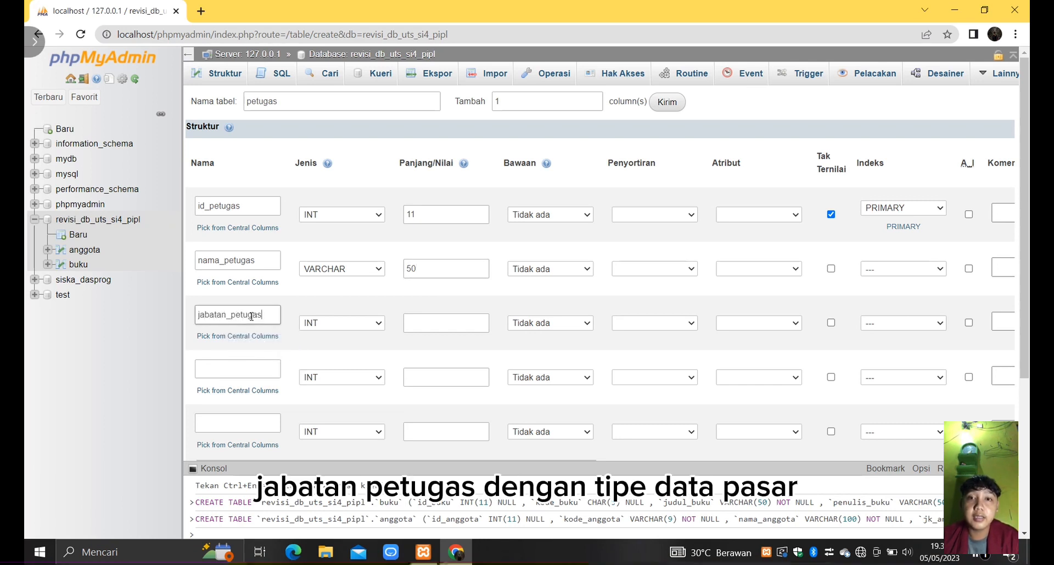
click(364, 324)
click(365, 119)
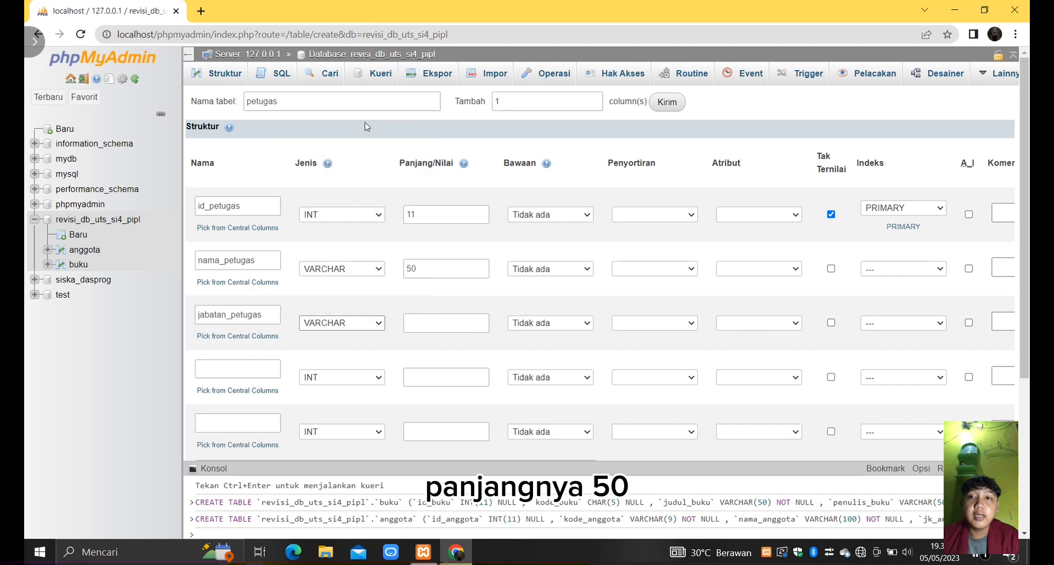
click(428, 325)
text(50)
- Define the fourth column as no_telp_petugas with type CHAR and length 13
click(249, 369)
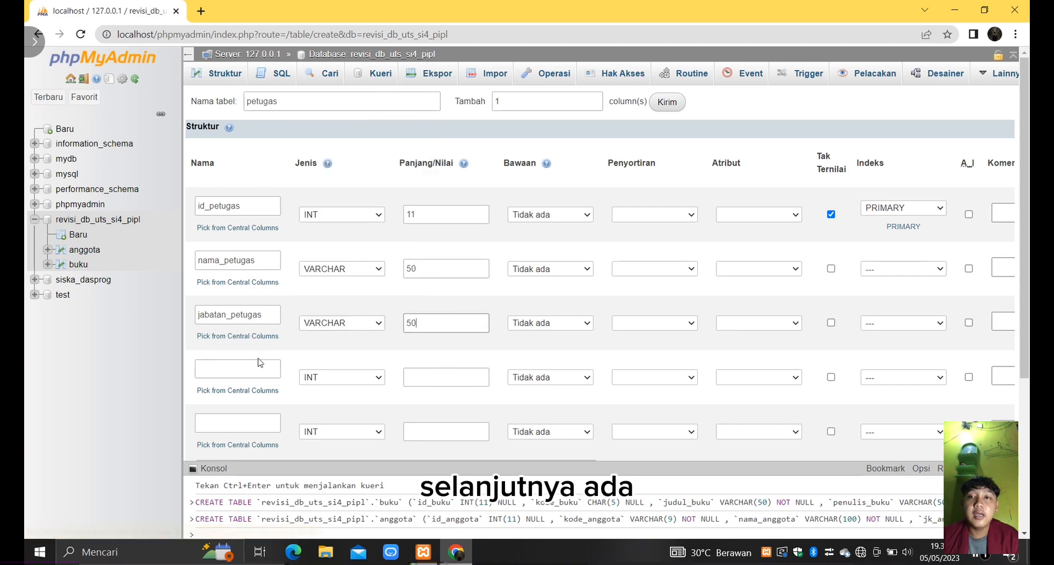
text(no_telp)
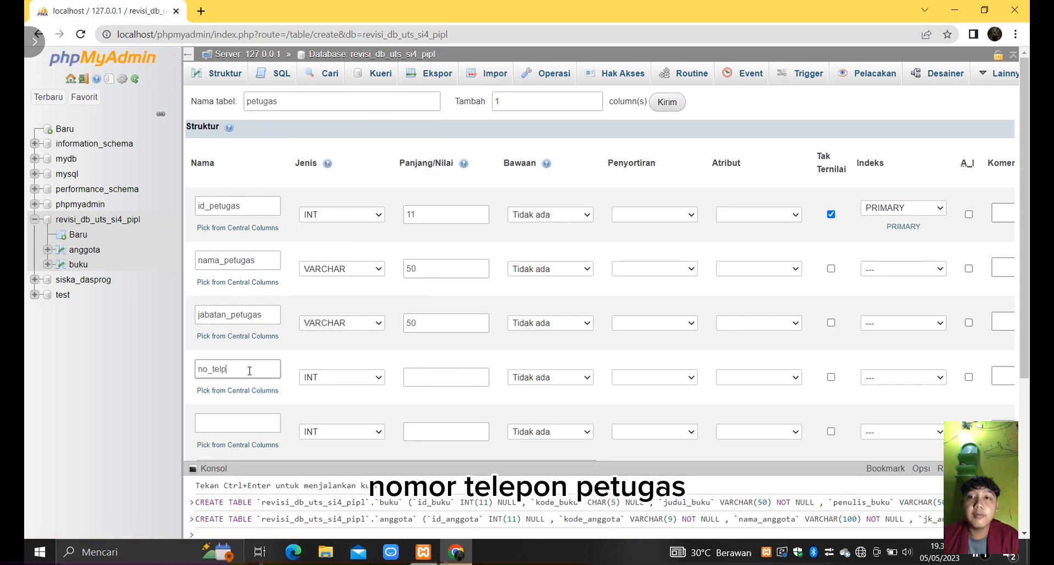
text(_pet)
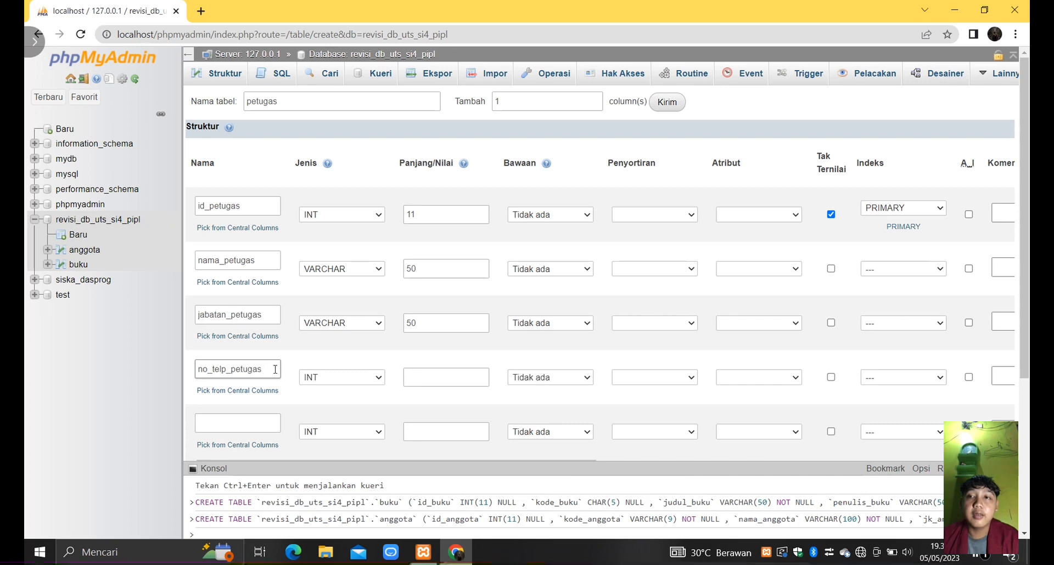
text(ugas)
click(376, 377)
scroll(376, 305, down, 2)
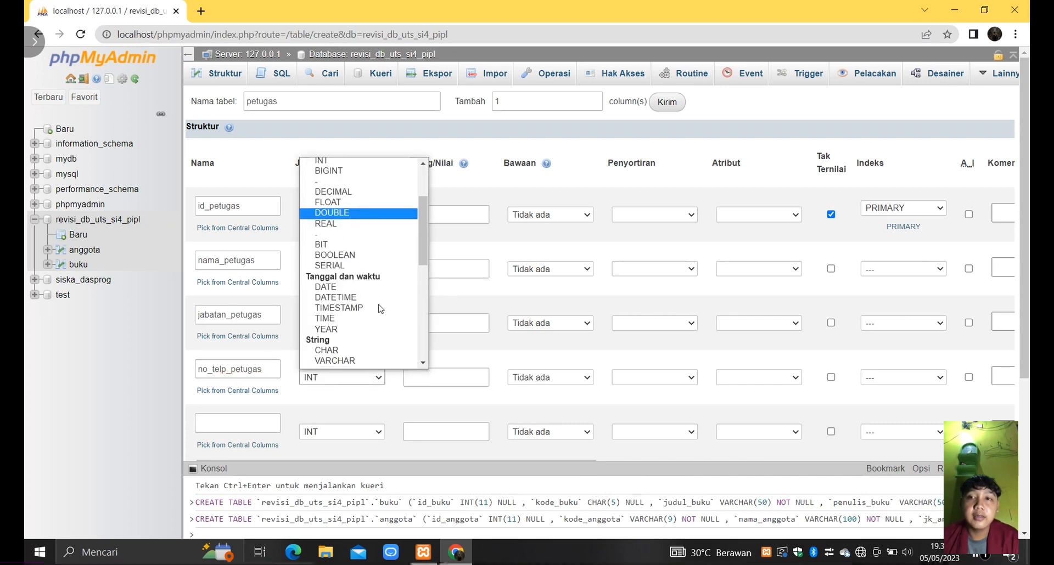
click(341, 349)
click(431, 378)
text(13)
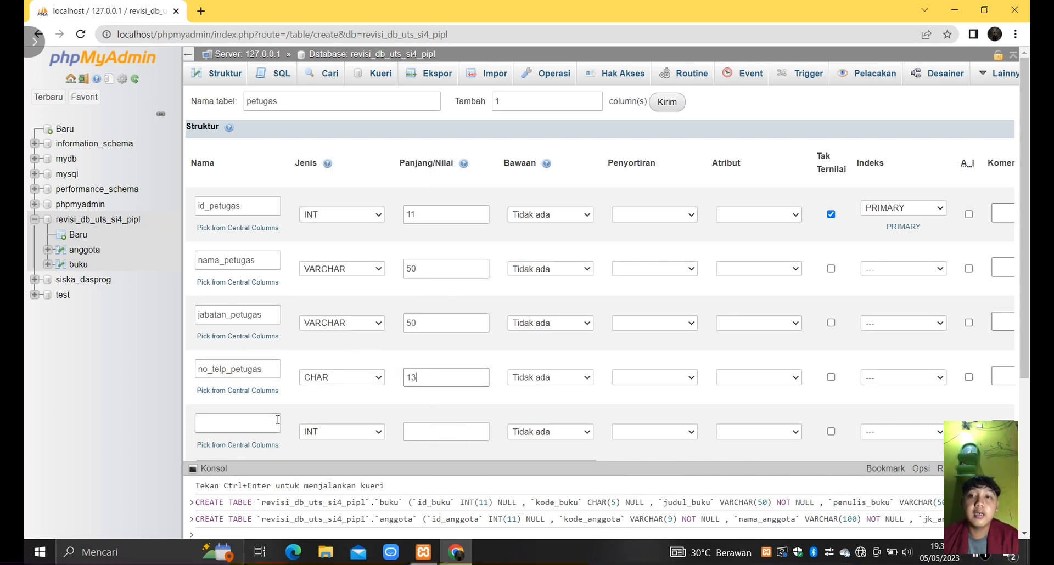
- Define the fifth column as alamat_petugas with type VARCHAR and length 100
click(278, 420)
text(alamat_petugas)
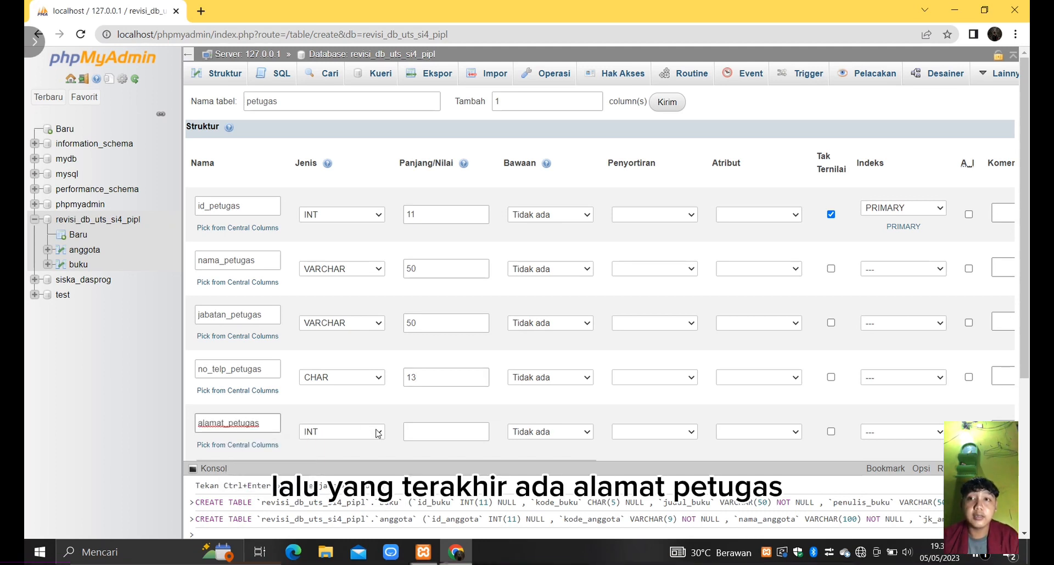
click(377, 432)
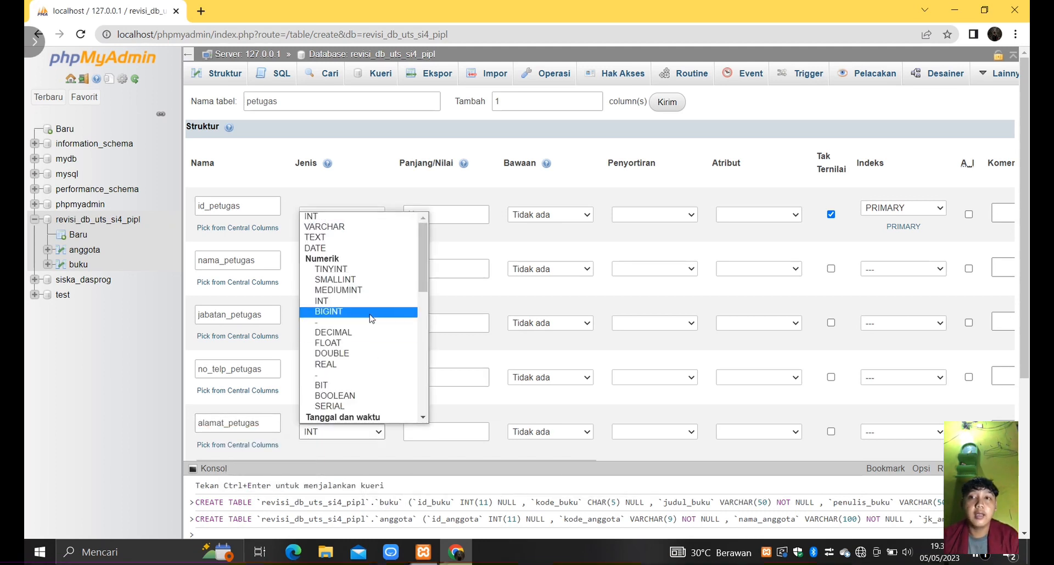
click(341, 225)
click(431, 430)
text(100)
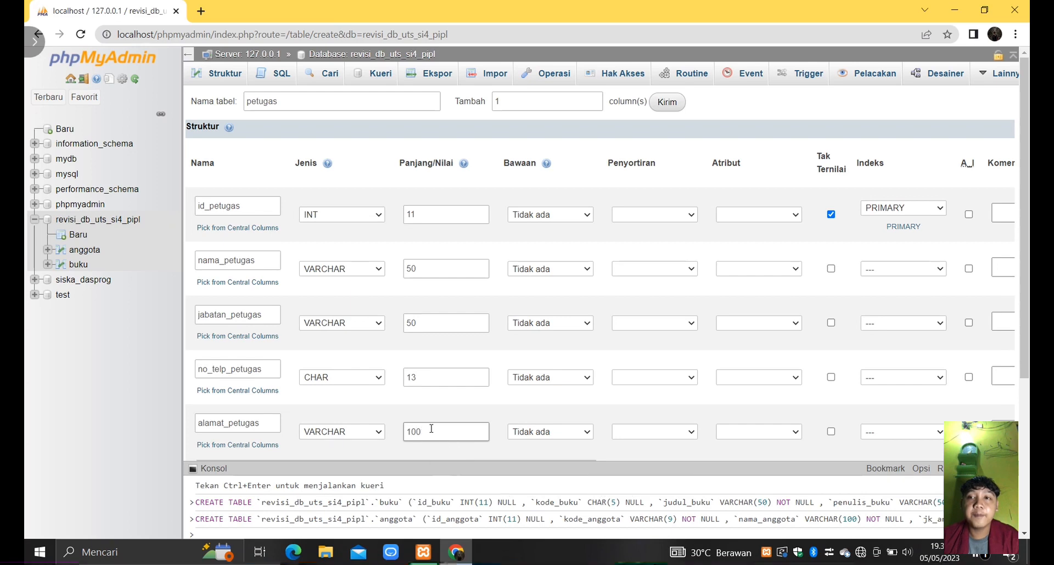
- Save the petugas table and start another new table named rak in the same database
scroll(432, 431, down, 4)
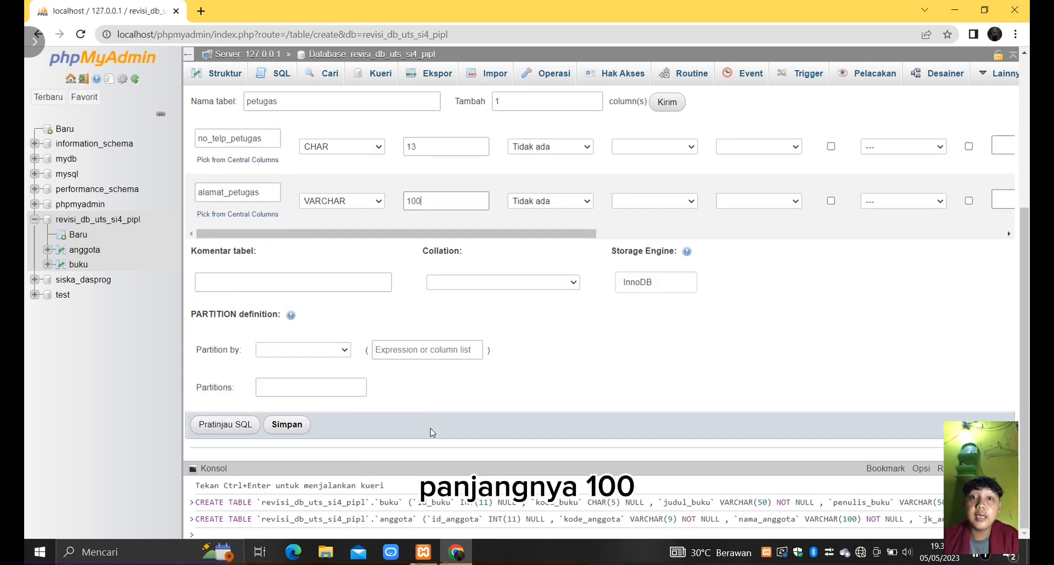
click(287, 424)
click(266, 100)
text(rak)
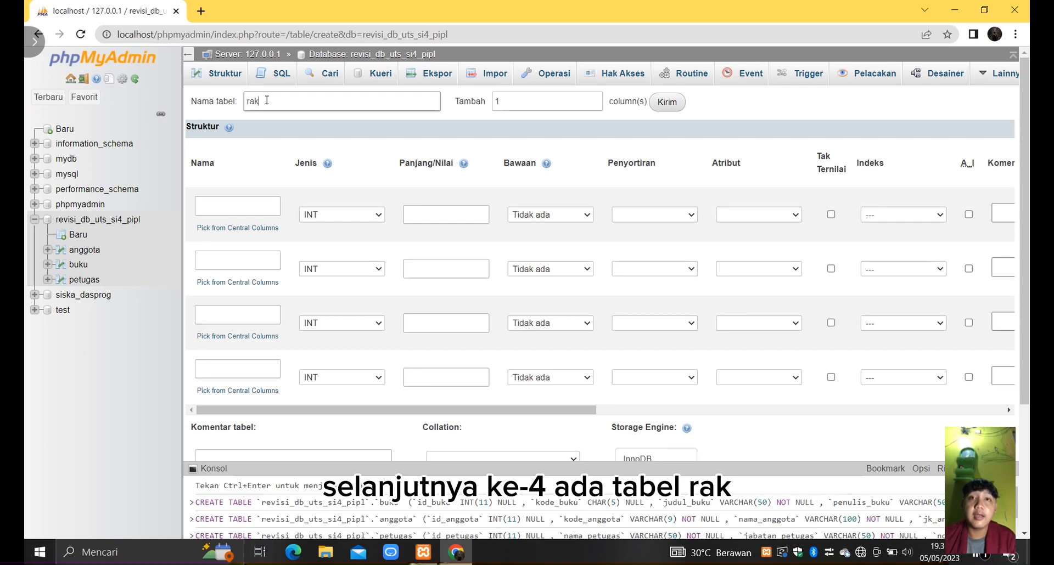
- Define the first column as id_rak with type INT, length 11, Tak Ternilai enabled and a PRIMARY index
click(218, 208)
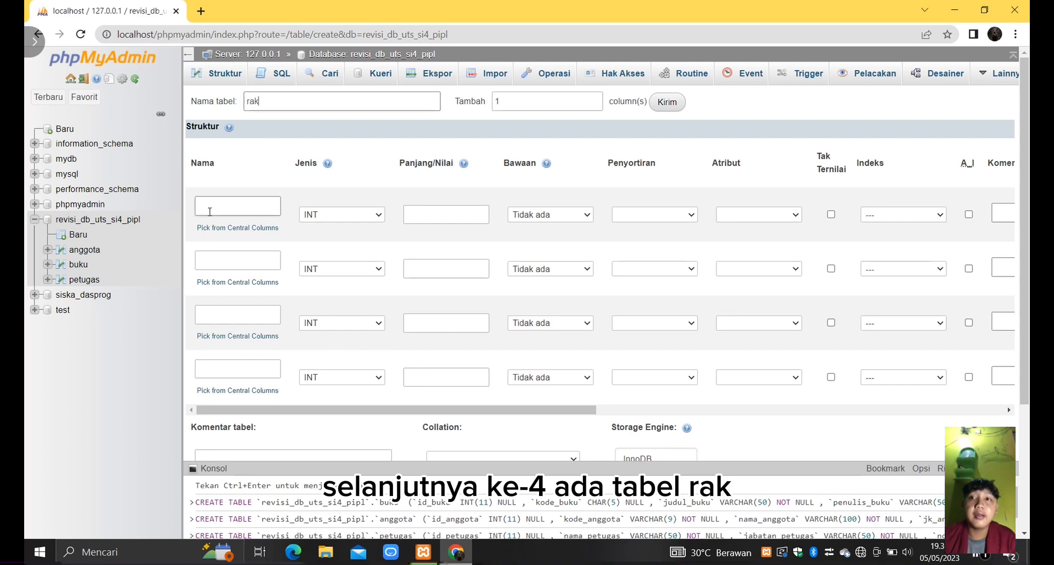
text(id_rak)
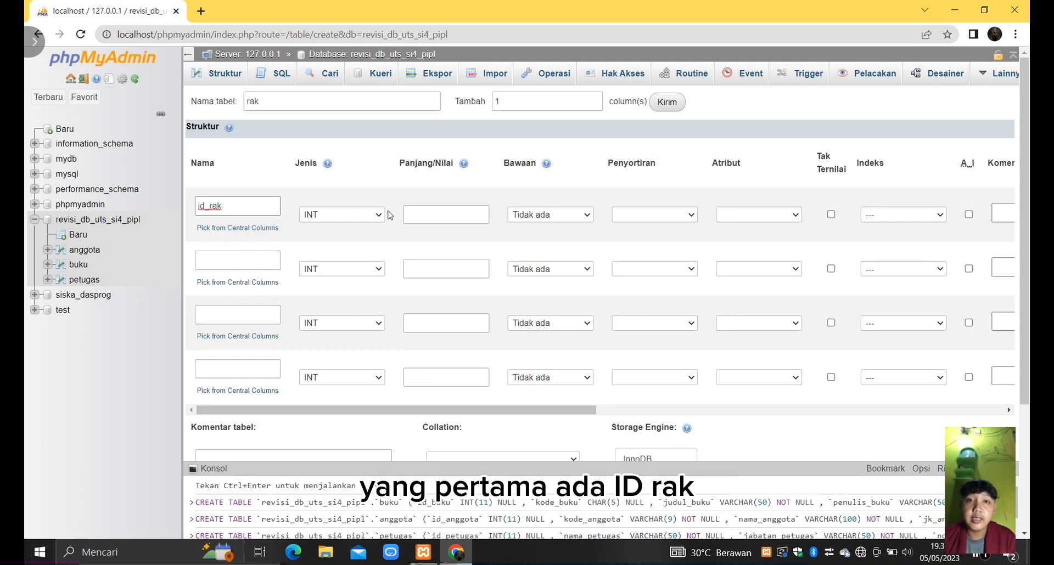
click(417, 215)
text(11)
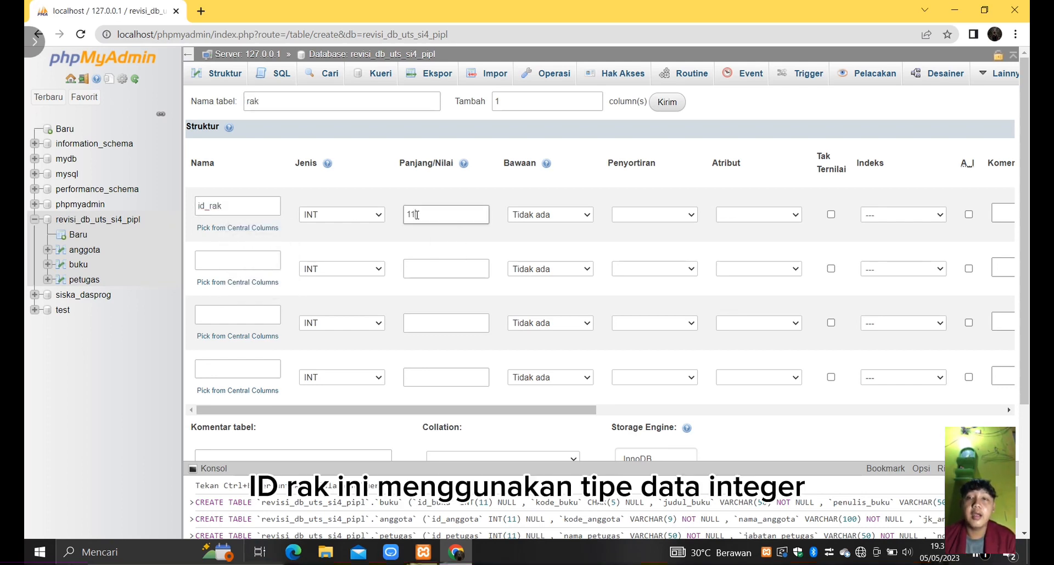
click(926, 216)
click(905, 235)
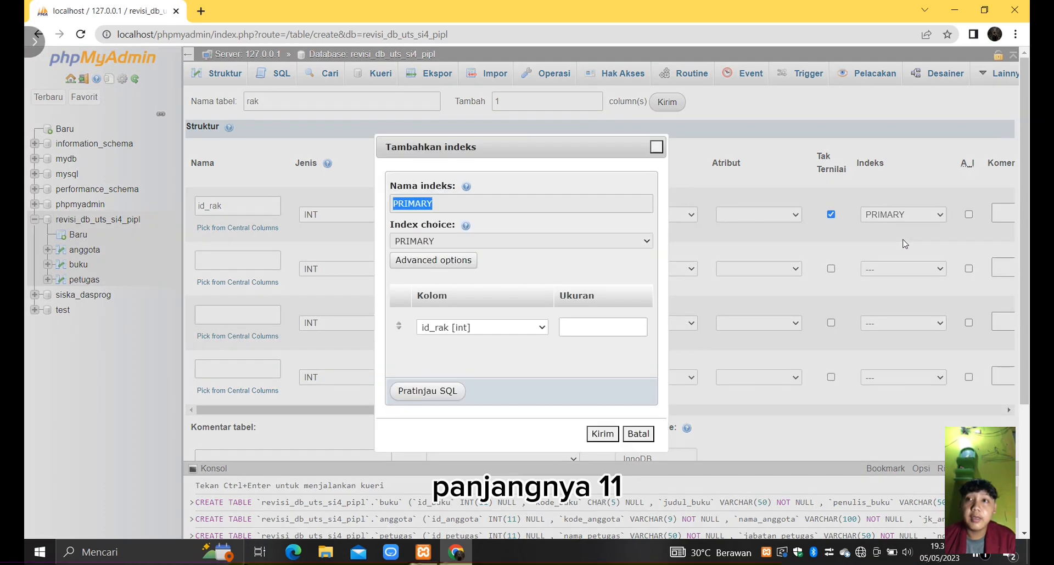
click(602, 434)
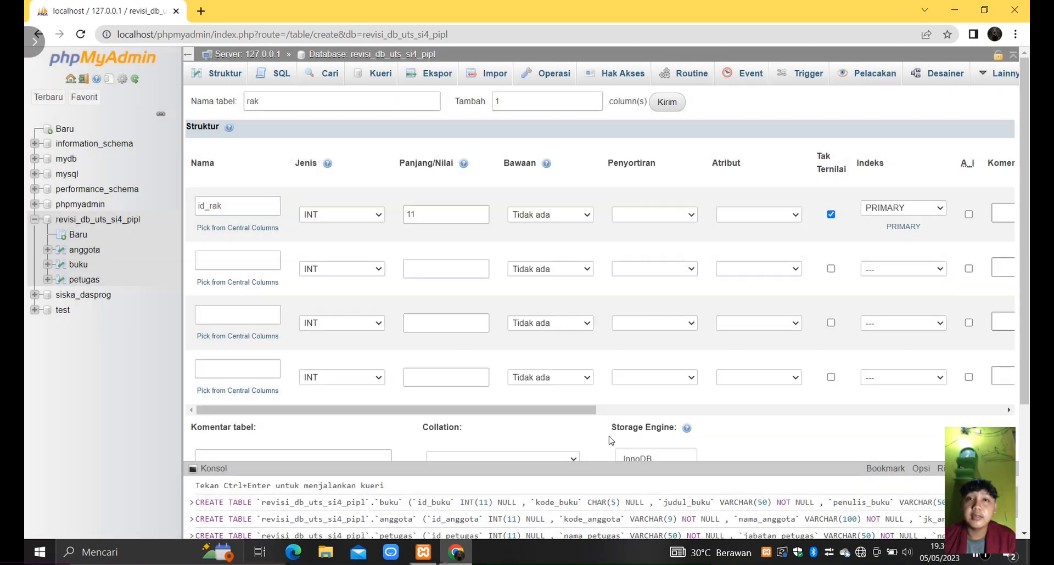
- Define the second column as nama_rak with type VARCHAR and length 50
click(238, 262)
text(nama_)
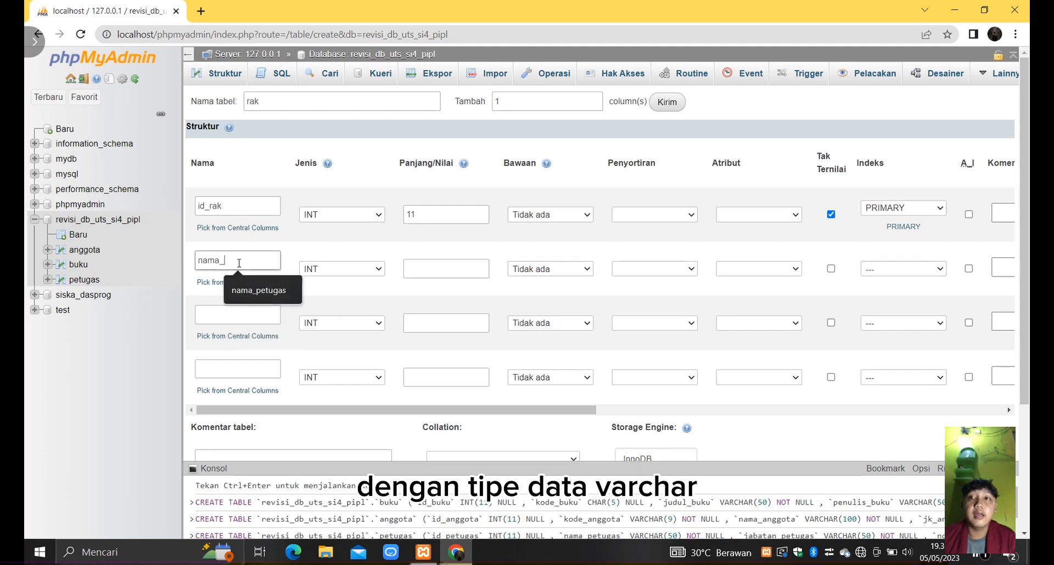
text(rak)
click(374, 269)
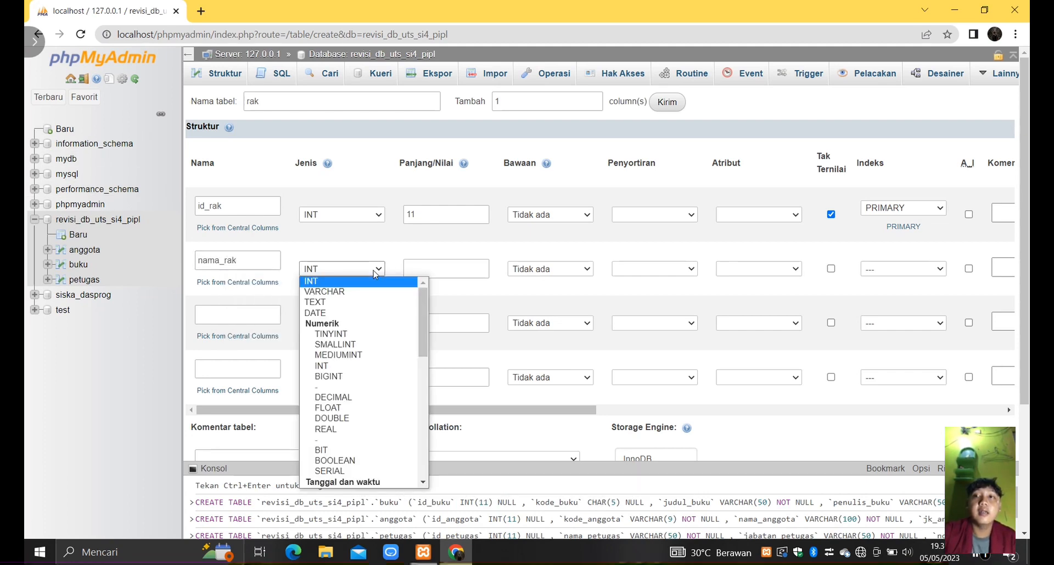
click(362, 292)
click(442, 267)
text(50)
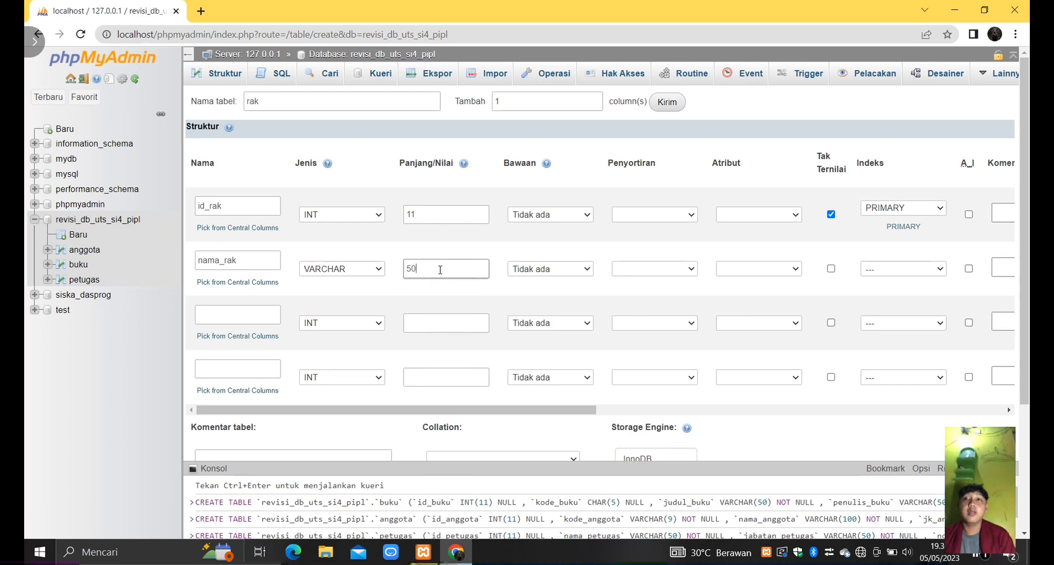
- Define the third column as lokasi_rak with type VARCHAR and length 50
click(259, 321)
text(loka)
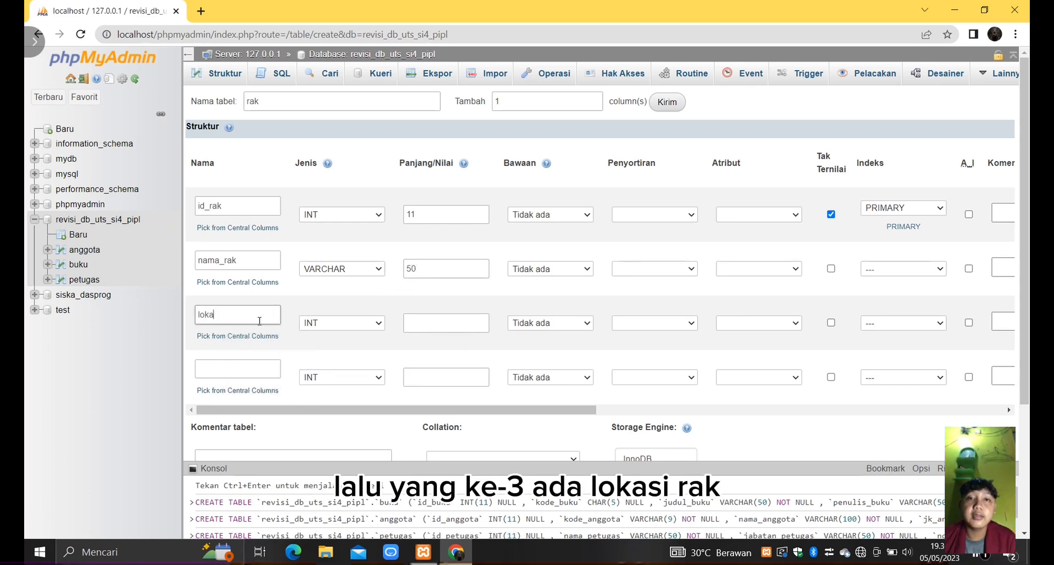
text(si_rak)
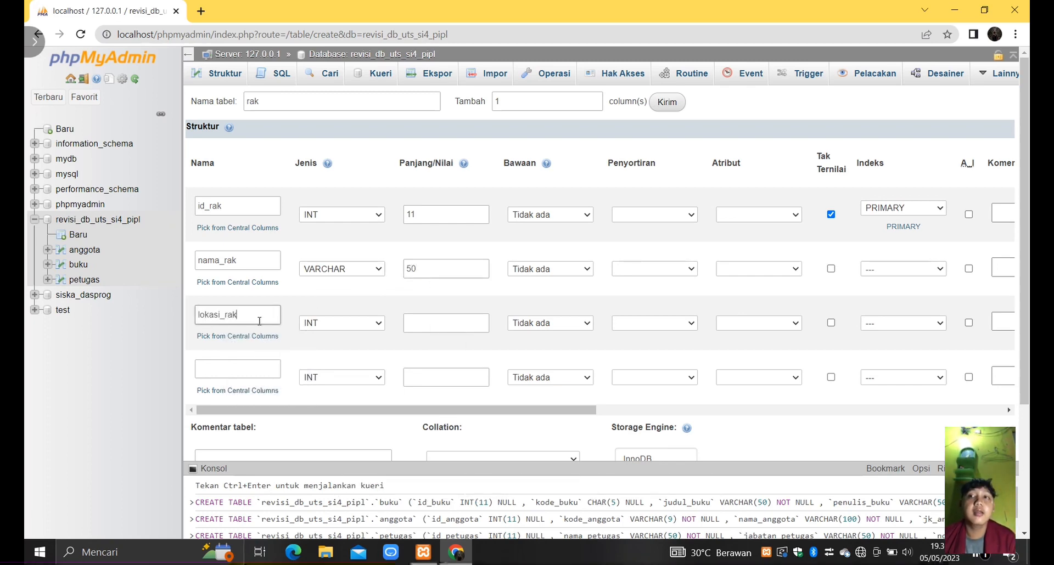
click(329, 324)
click(364, 120)
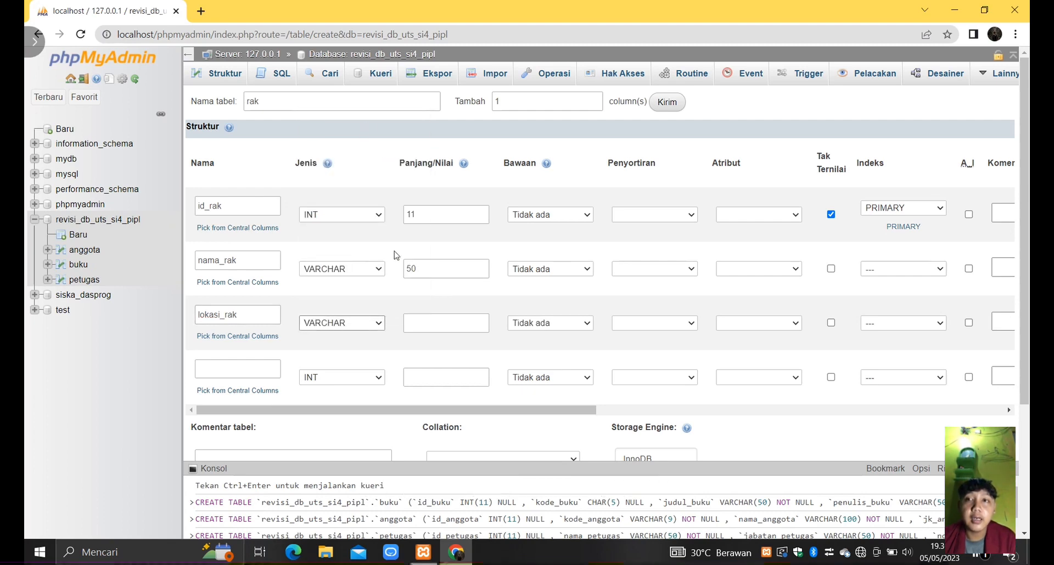
click(421, 323)
text(50)
click(270, 368)
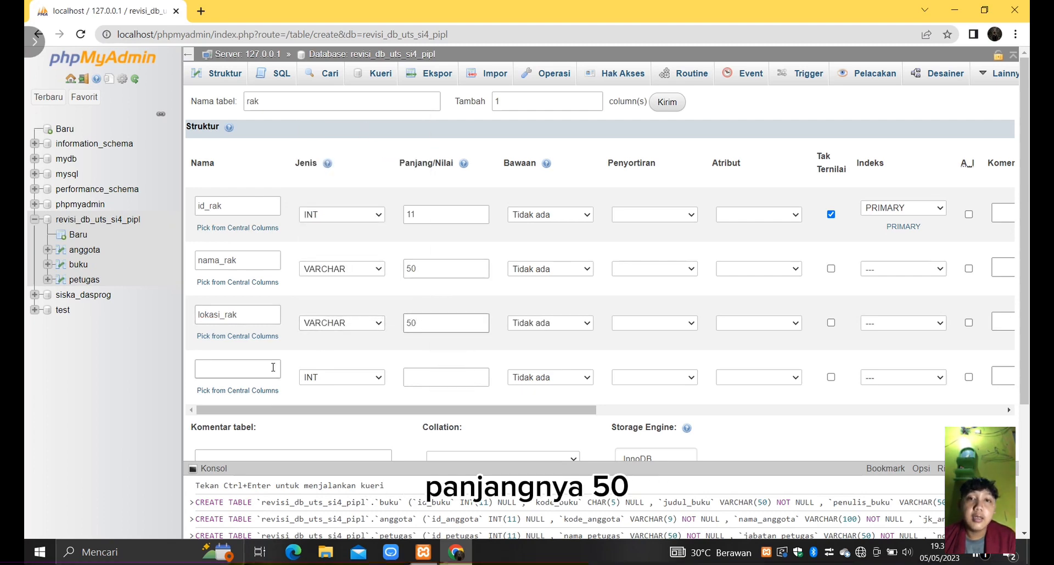
- Define the fourth column as id_buku with type INT and length 11, and save the rak table
text(id_buku)
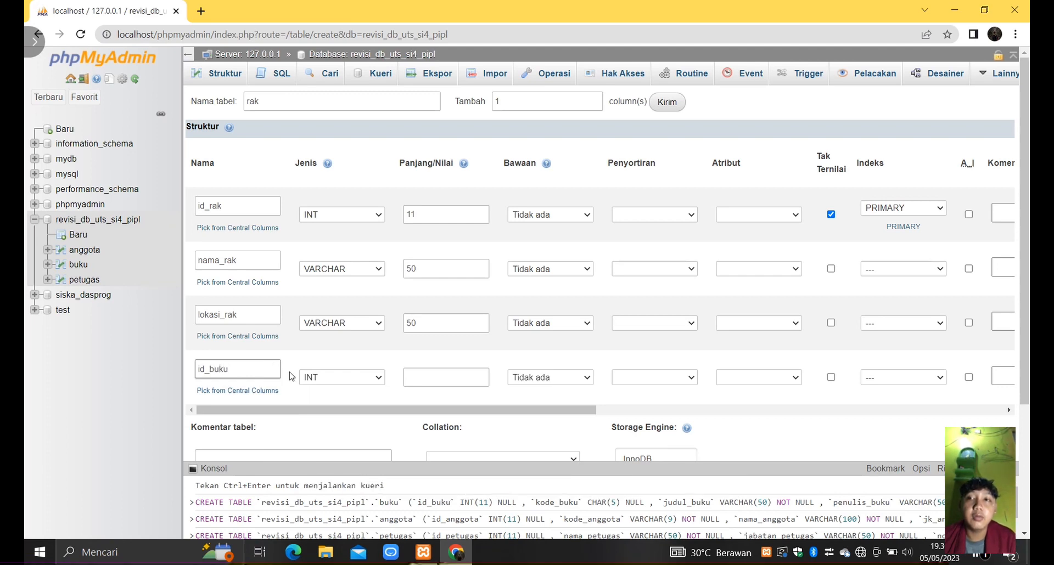
click(424, 377)
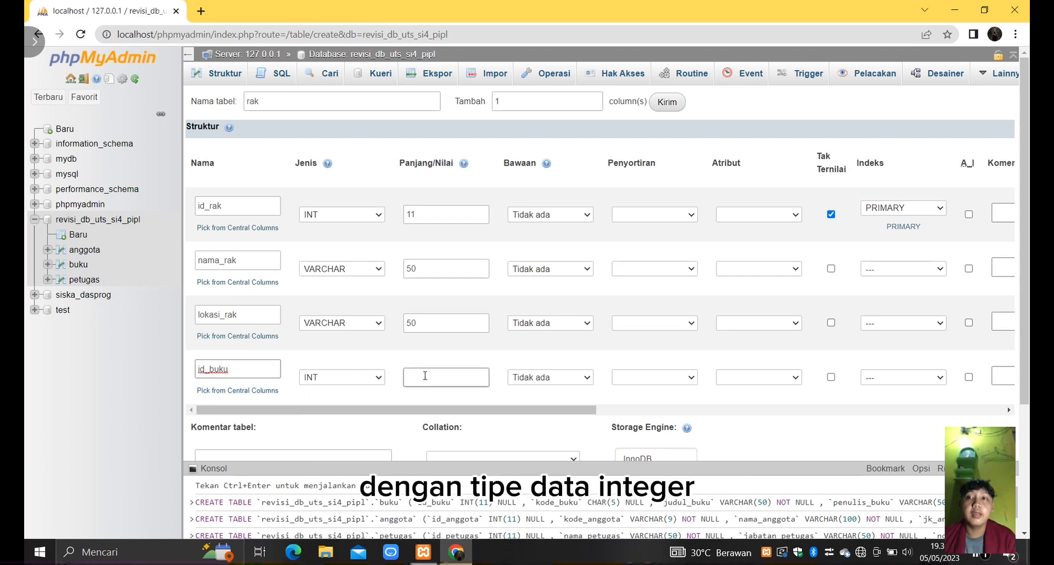
text(11)
scroll(425, 377, down, 1)
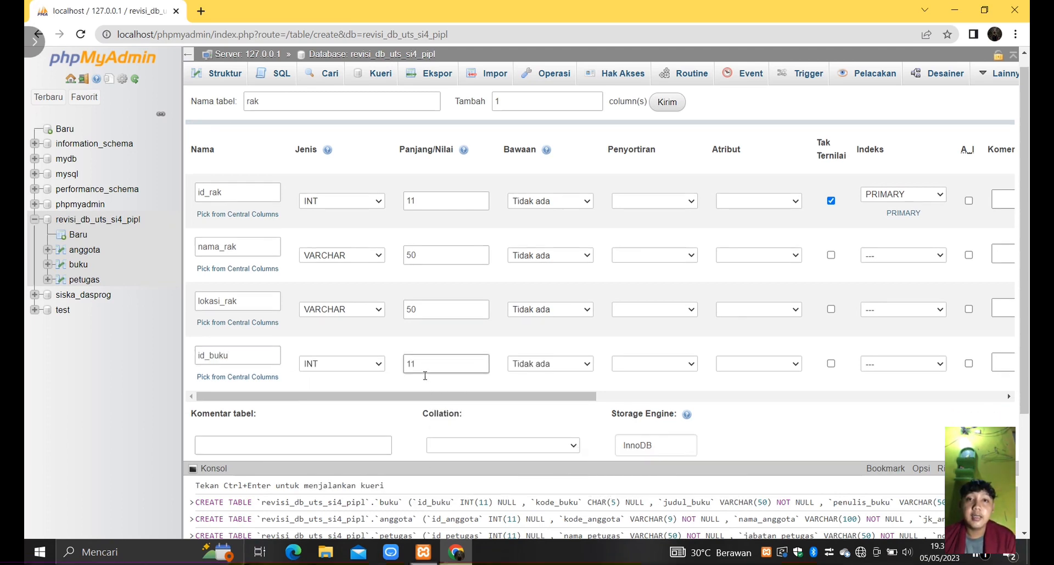
scroll(424, 376, down, 3)
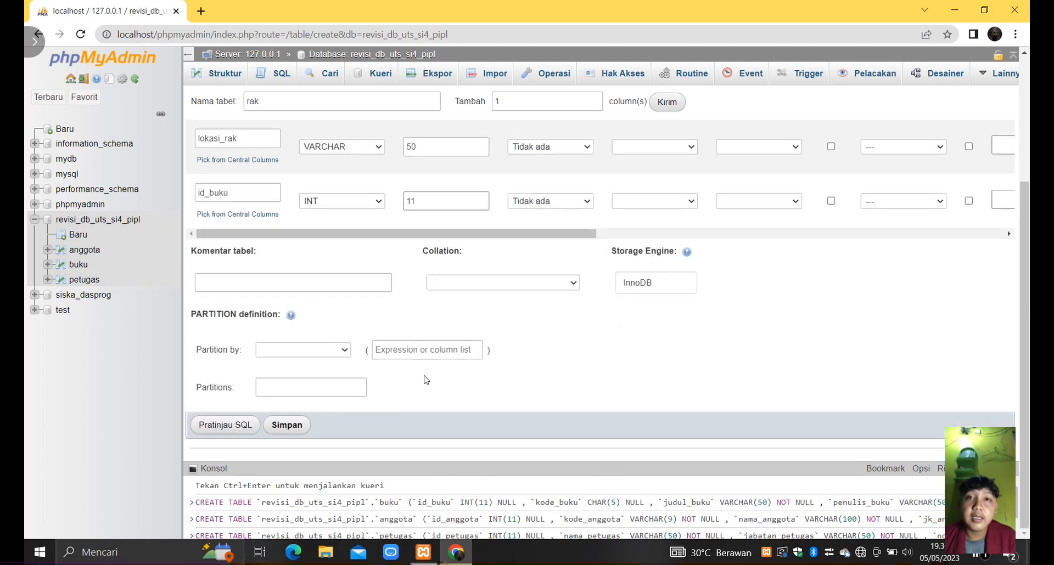
click(287, 425)
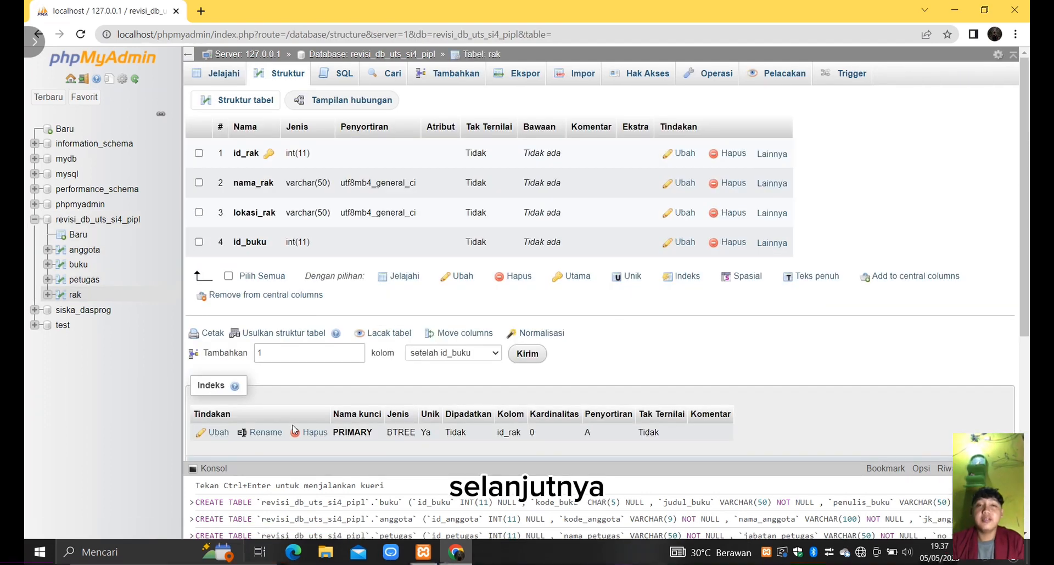
- Start a new table named pengembalian in revisi_db_uts_si4_pipl and add 2 extra column rows
click(77, 234)
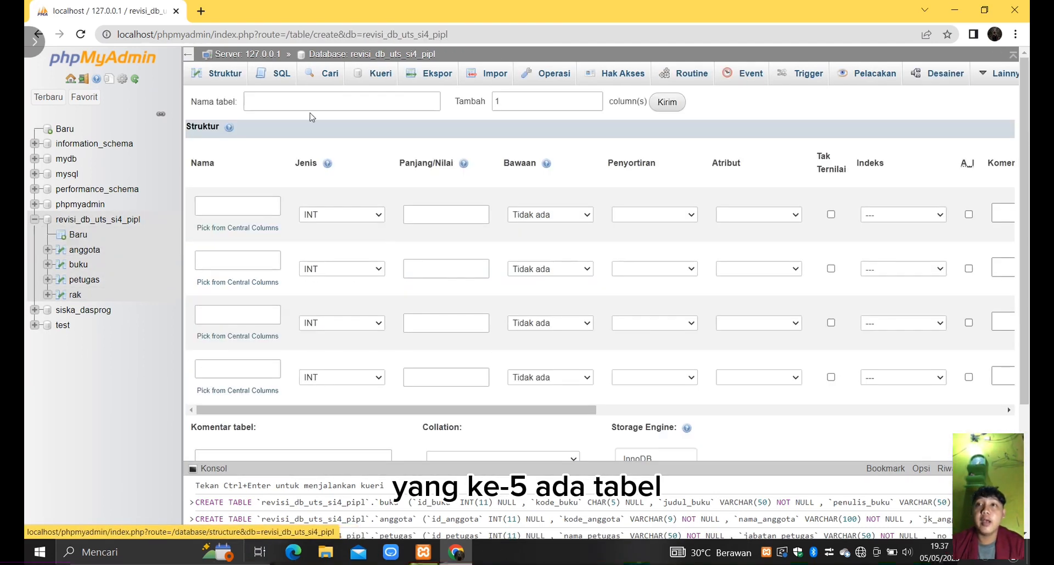
click(332, 103)
text(pengemb)
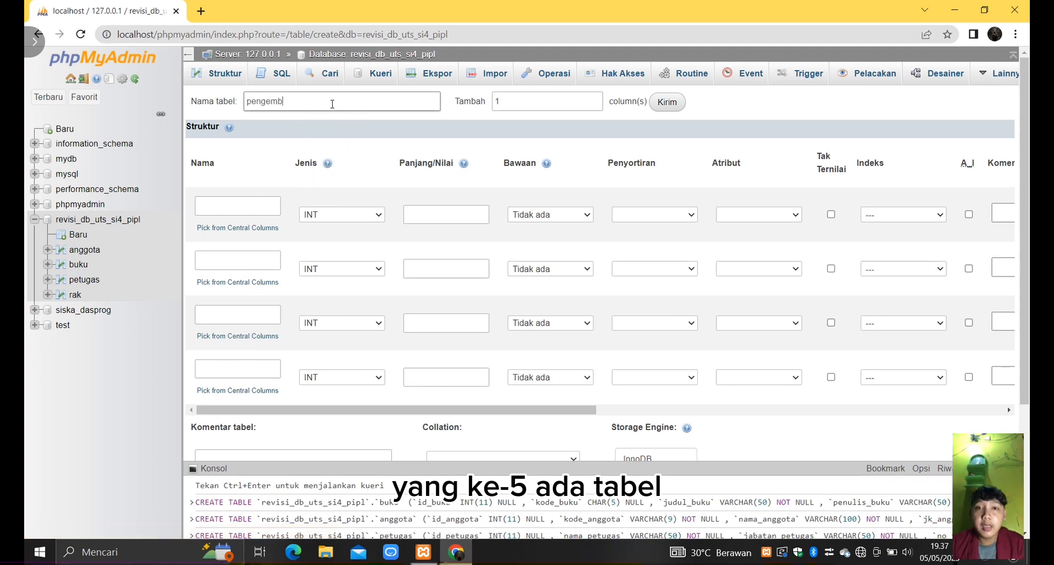
text(alian)
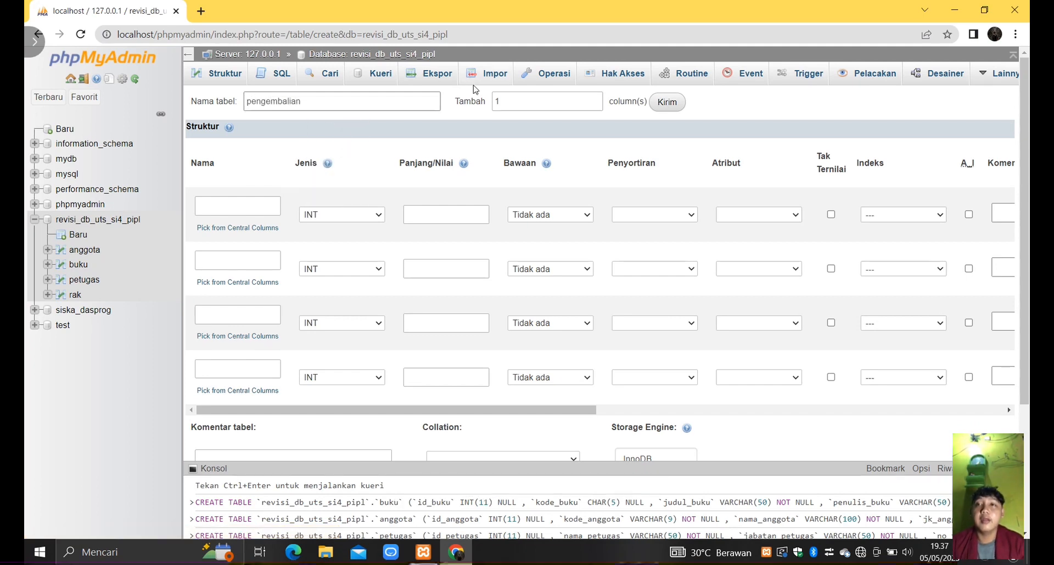
double_click(529, 100)
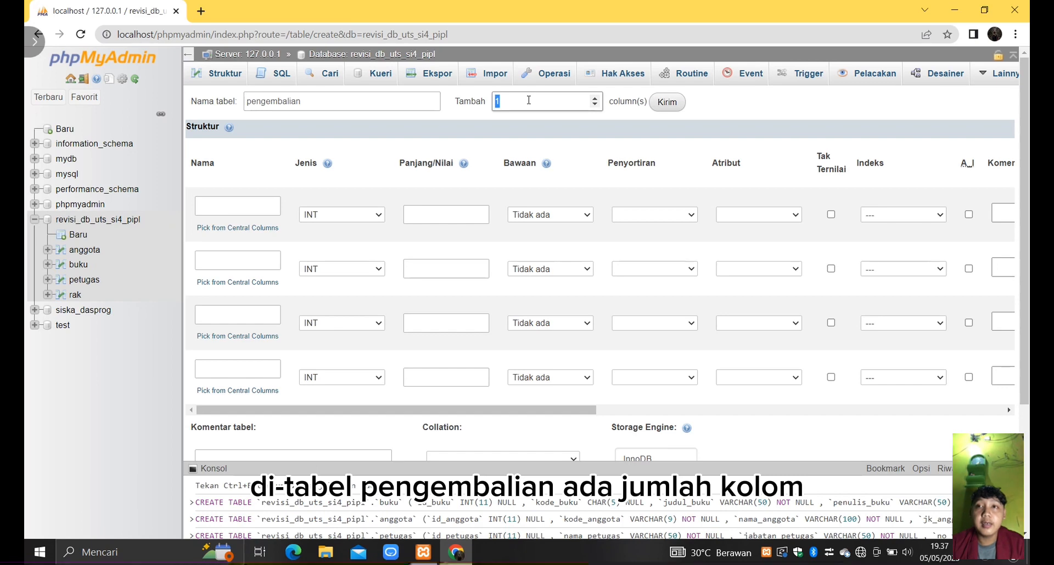
key(BackSpace)
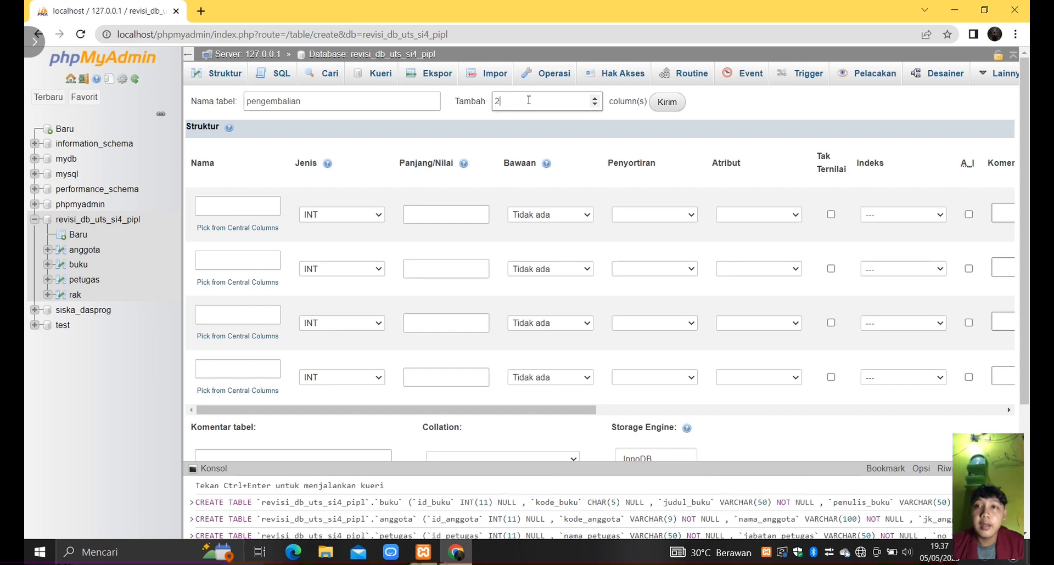
text(2)
click(667, 102)
- Define the first column as id_pengembalian with type INT, length 11, Tak Ternilai enabled and a PRIMARY index
click(256, 202)
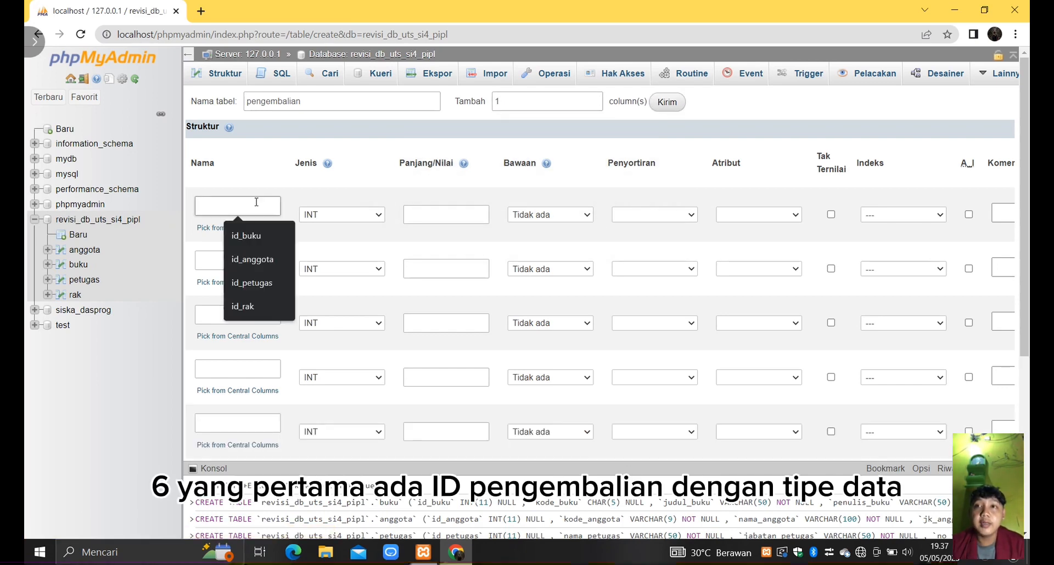
text(id_pengembalian)
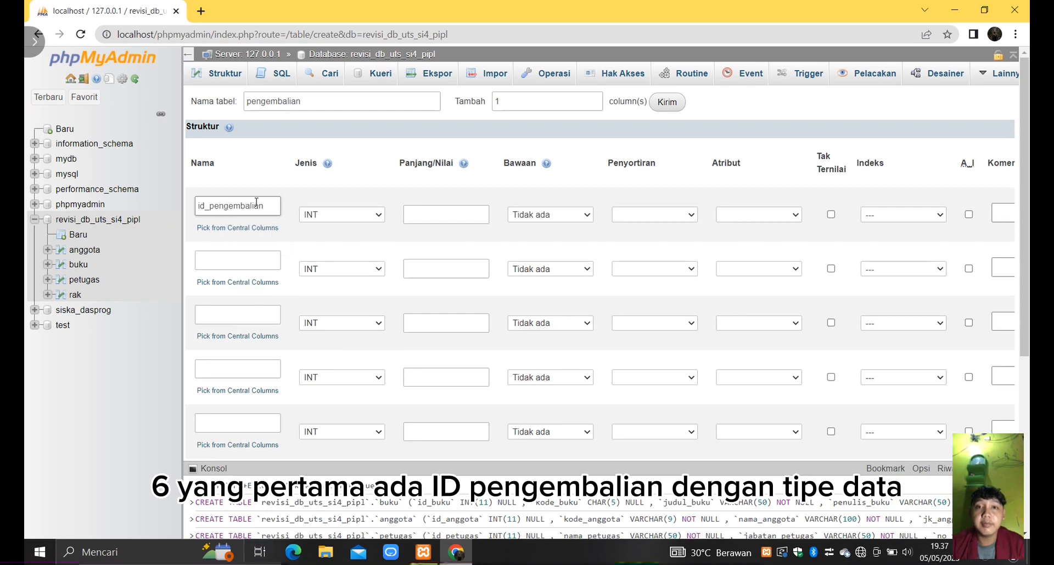
click(446, 214)
text(11)
click(830, 214)
click(911, 215)
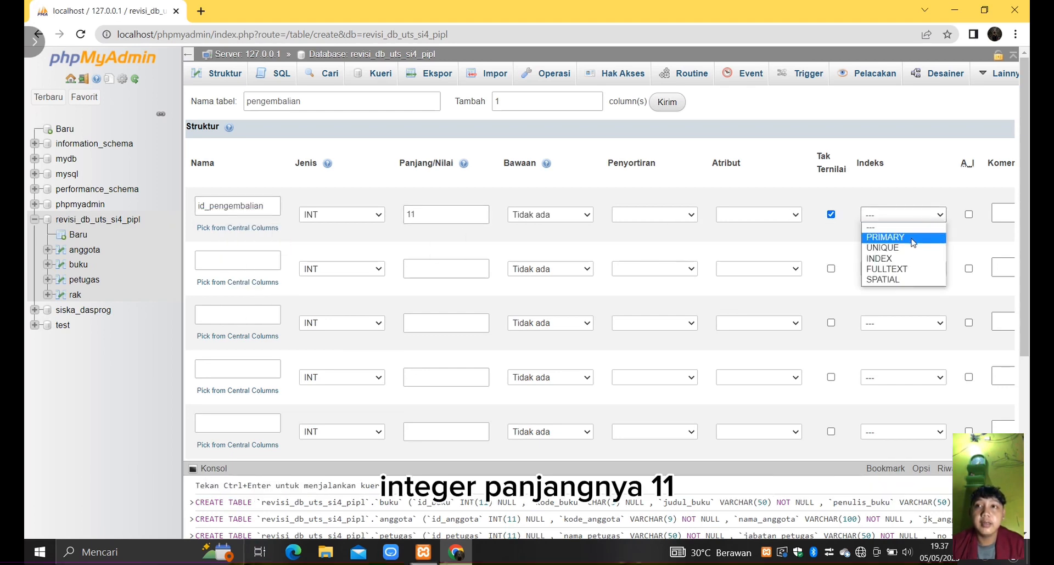
click(912, 242)
click(600, 433)
- Define the second column as tanggal_pengembalian with type DATE
click(236, 261)
text(tgl)
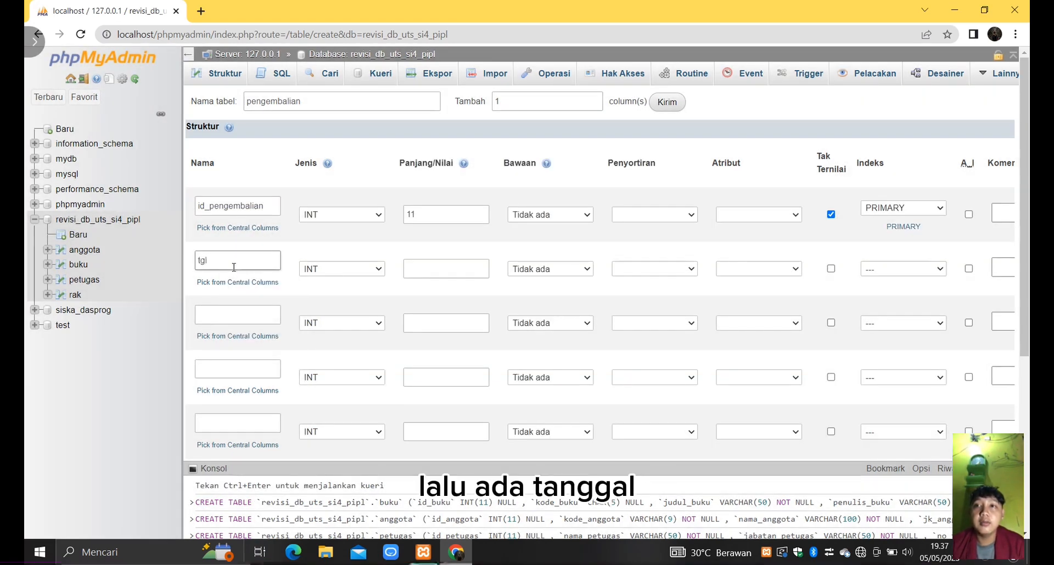
text(_pengembalian)
key(BackSpace)
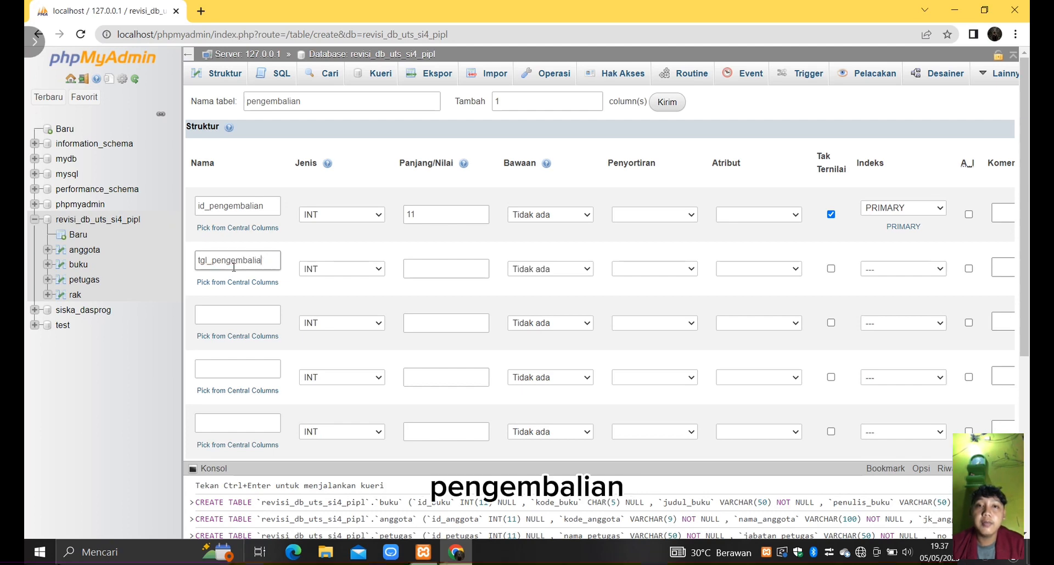
text(tanggal_penge)
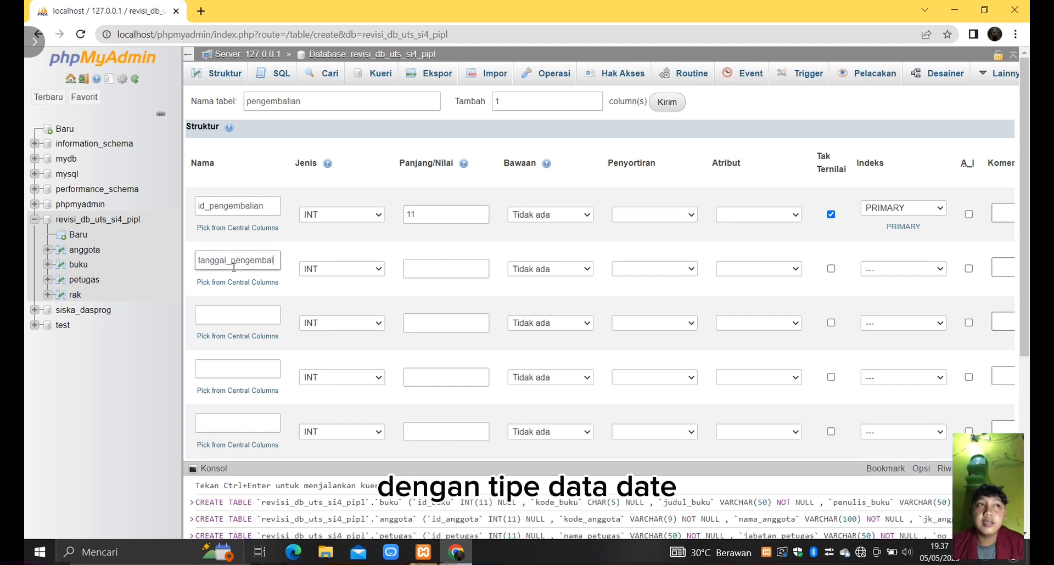
click(370, 269)
click(325, 313)
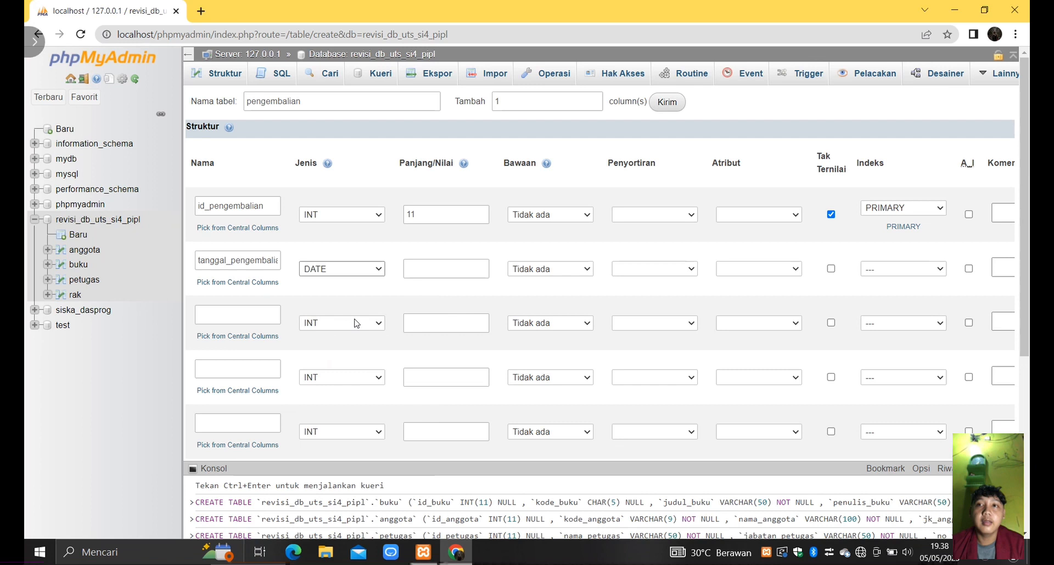
- Define the third column as denda with type INT and length 11
click(253, 317)
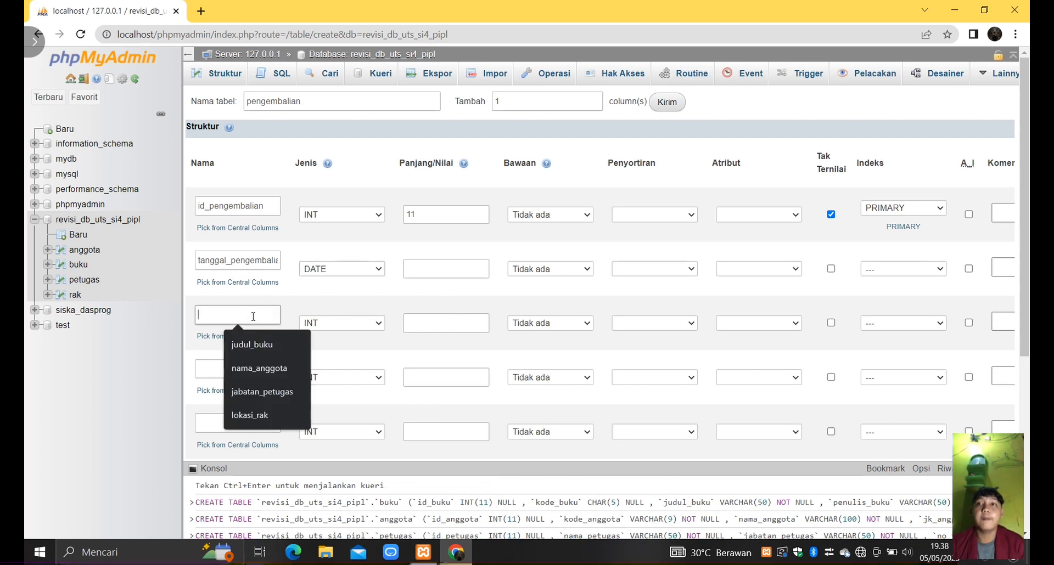
text(denda)
click(417, 322)
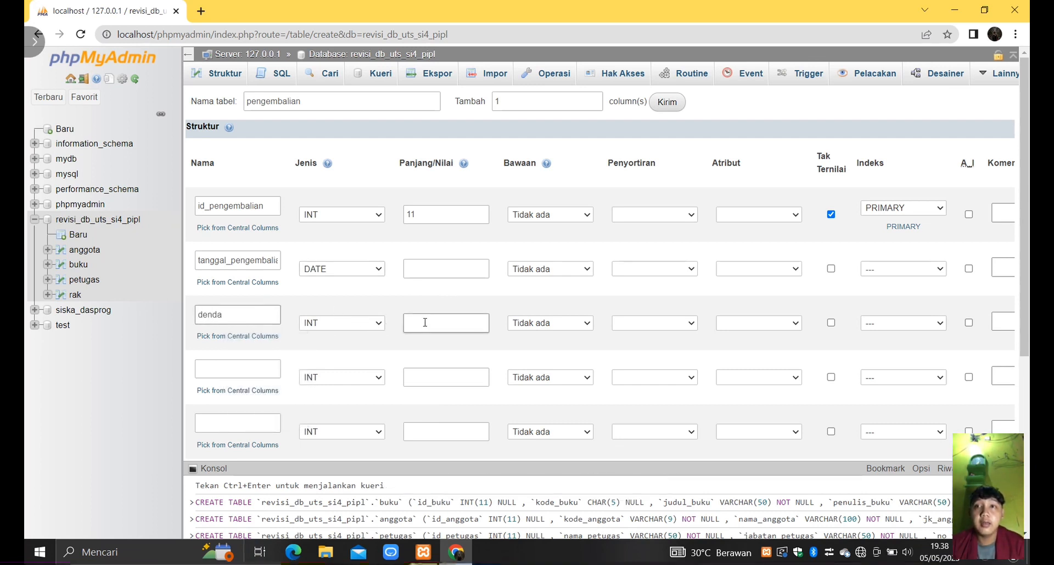
text(11)
- Define the fourth column of the pengembalian table as id_buku with type INT and length 11
click(227, 378)
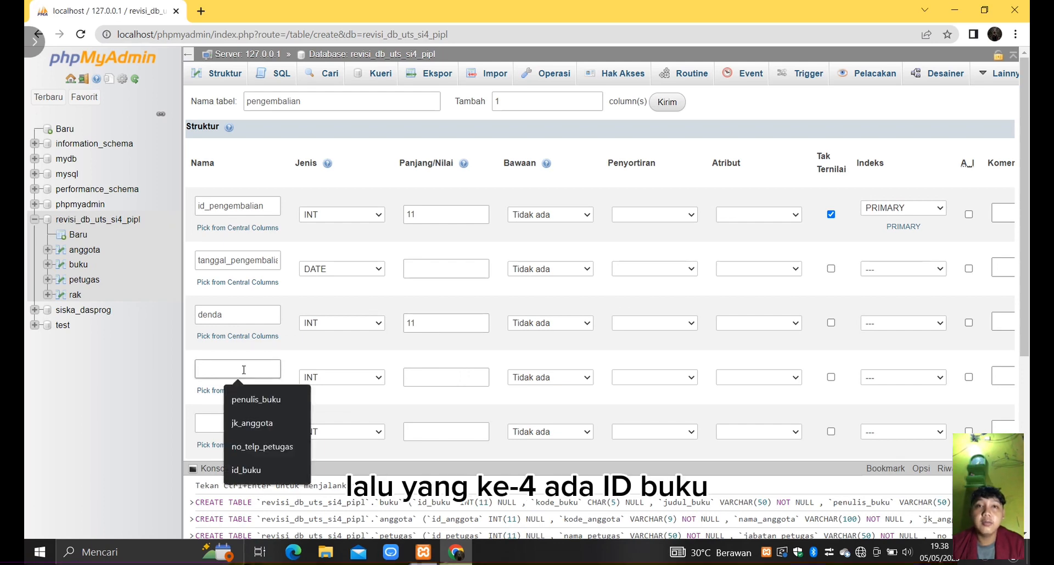
text(buid)
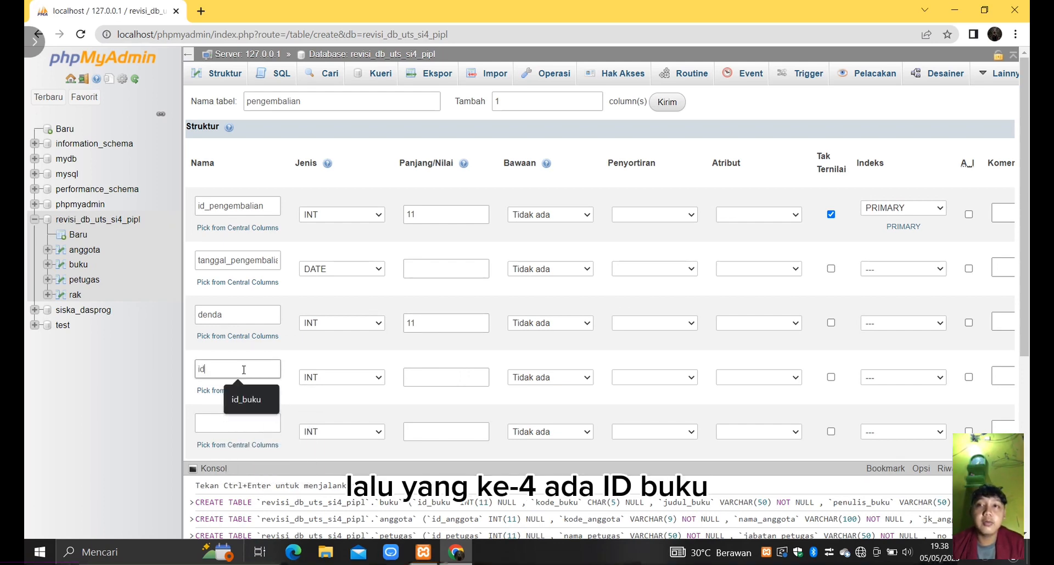
text(_ku)
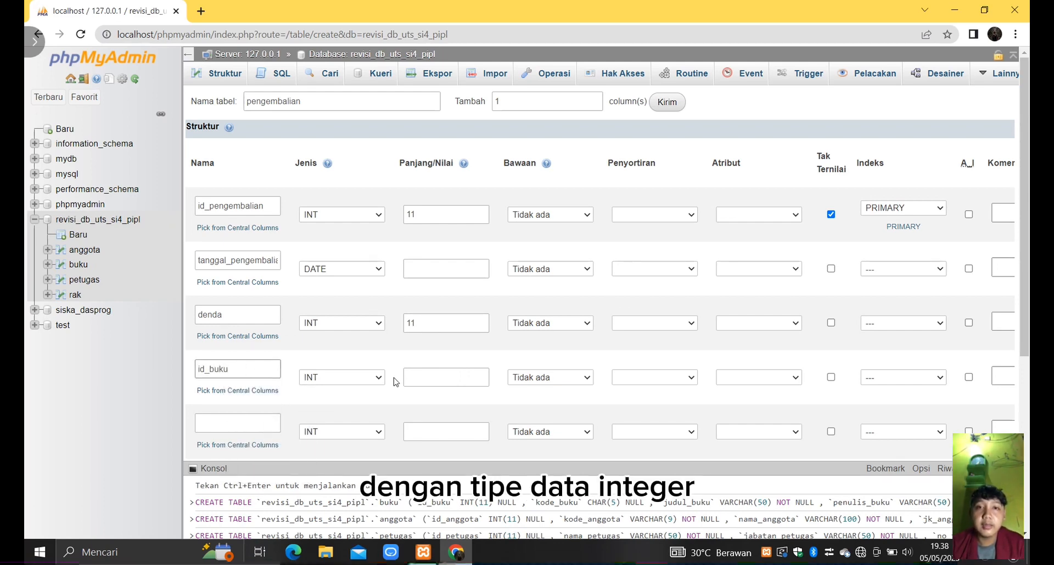
click(431, 377)
text(11)
- Define the fifth column as id_anggota with type INT and length 11
click(255, 422)
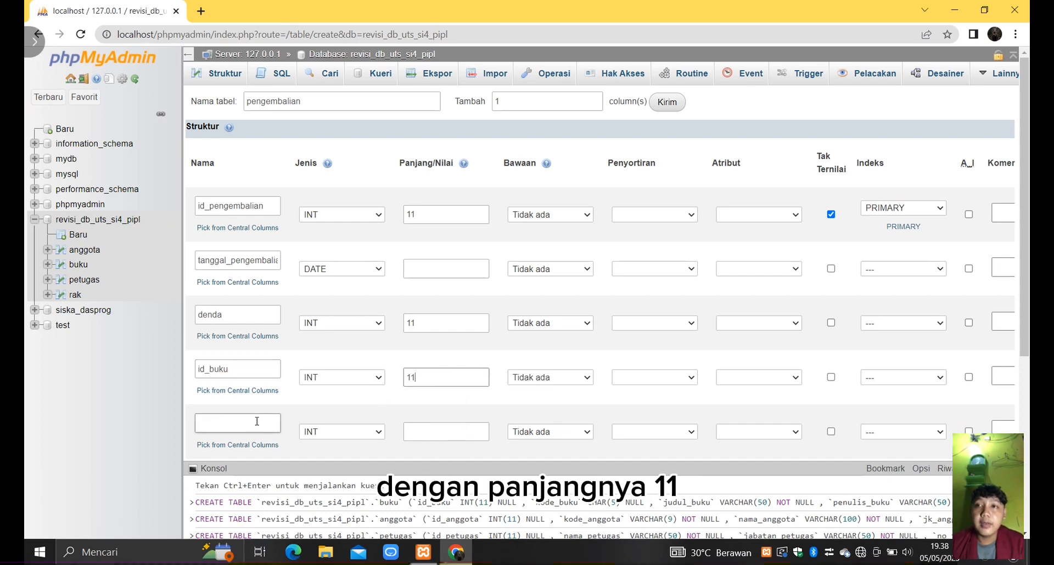
text(id_a)
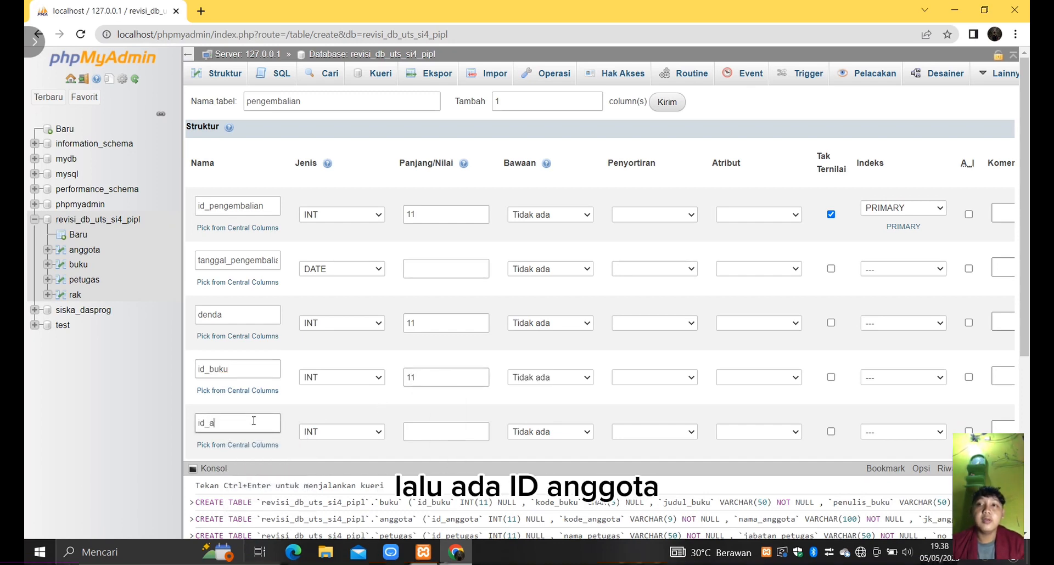
text(m)
key(BackSpace)
text(ngg)
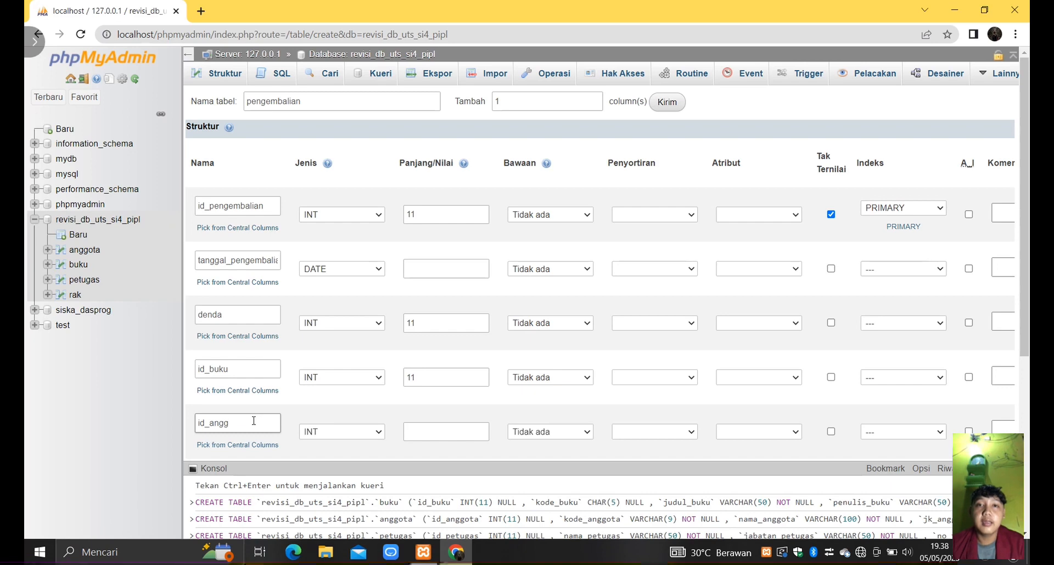
text(ota)
click(427, 432)
text(11)
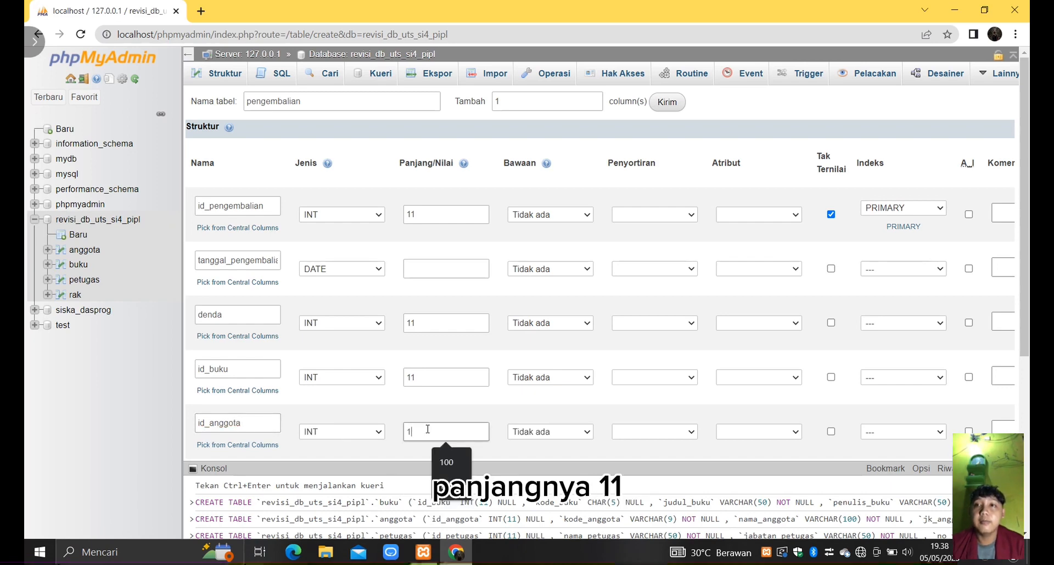
- Define the sixth column as id_petugas with type INT and length 11, and save the pengembalian table
scroll(426, 429, down, 1)
click(248, 416)
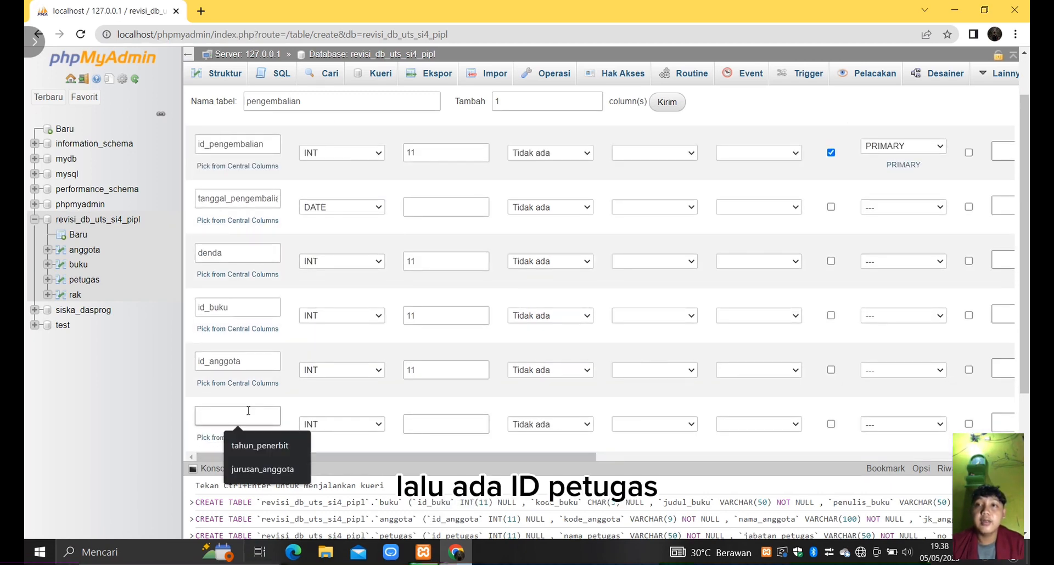
text(id_petugas)
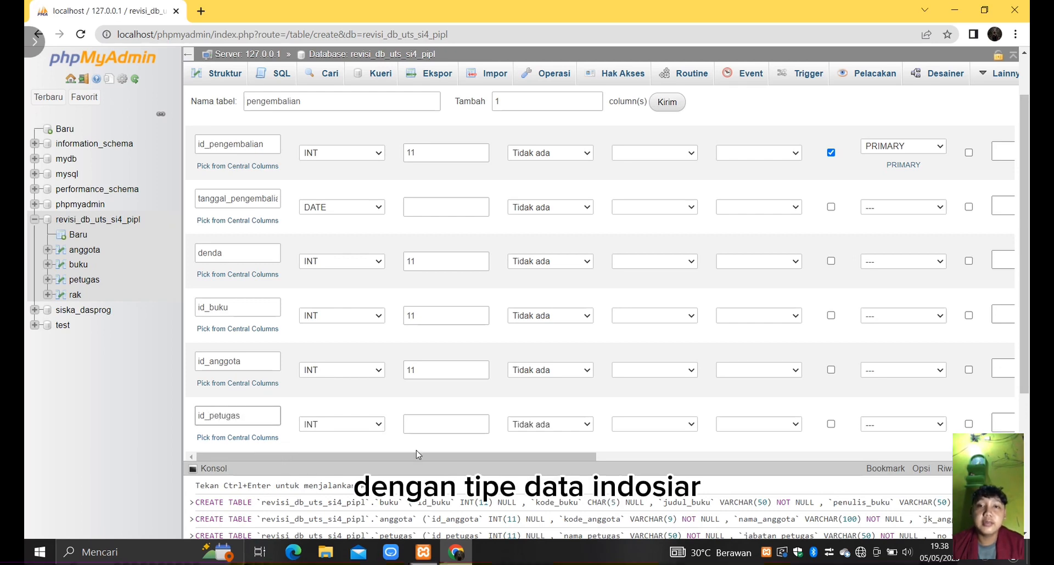
click(442, 426)
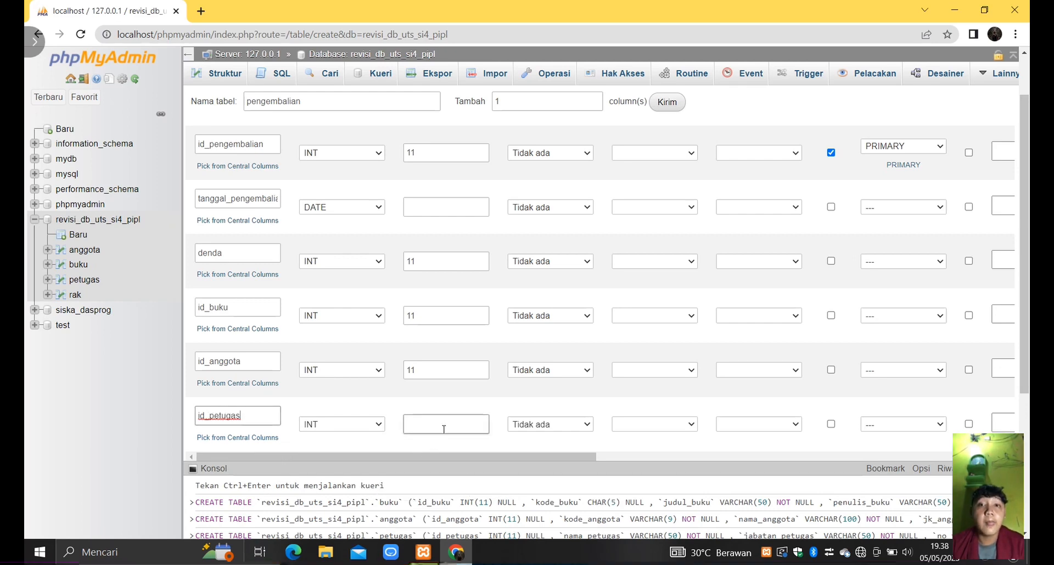
text(11)
scroll(445, 428, down, 2)
scroll(445, 428, down, 2)
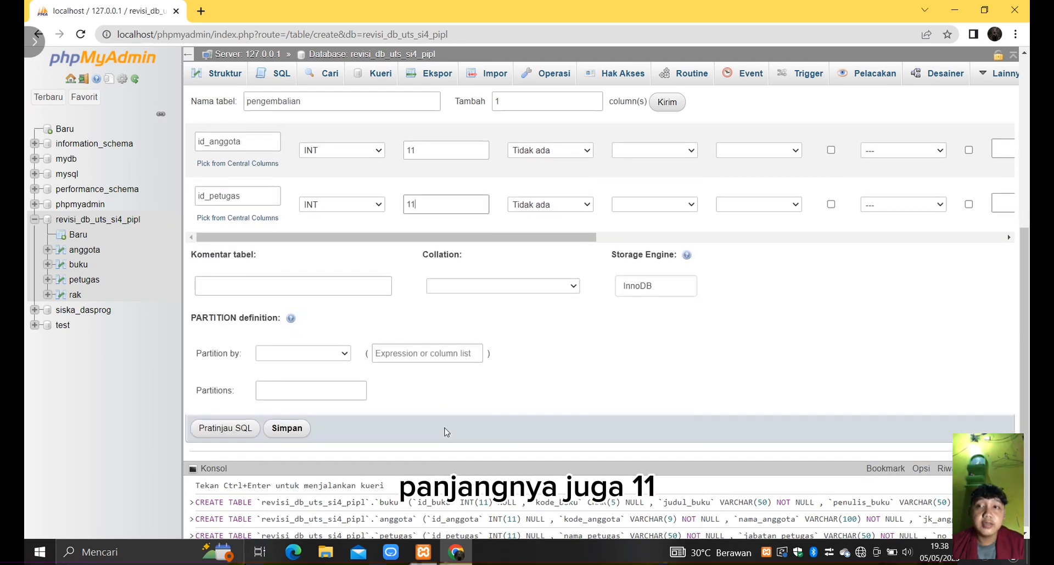
click(286, 425)
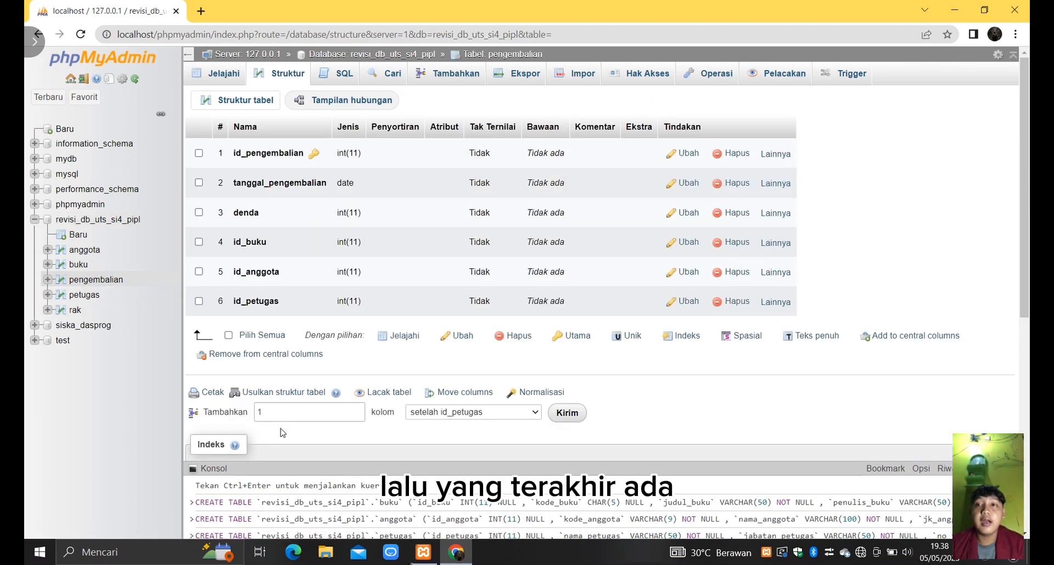
- Start a new table named peminjaman in the same database and add 2 extra column rows
click(78, 235)
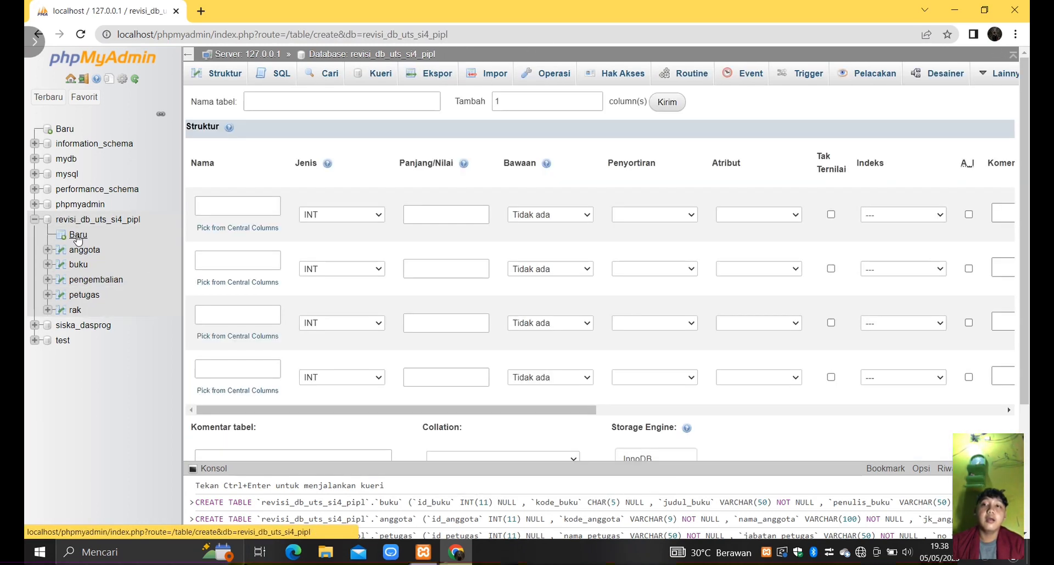
click(336, 101)
text(peminjaman)
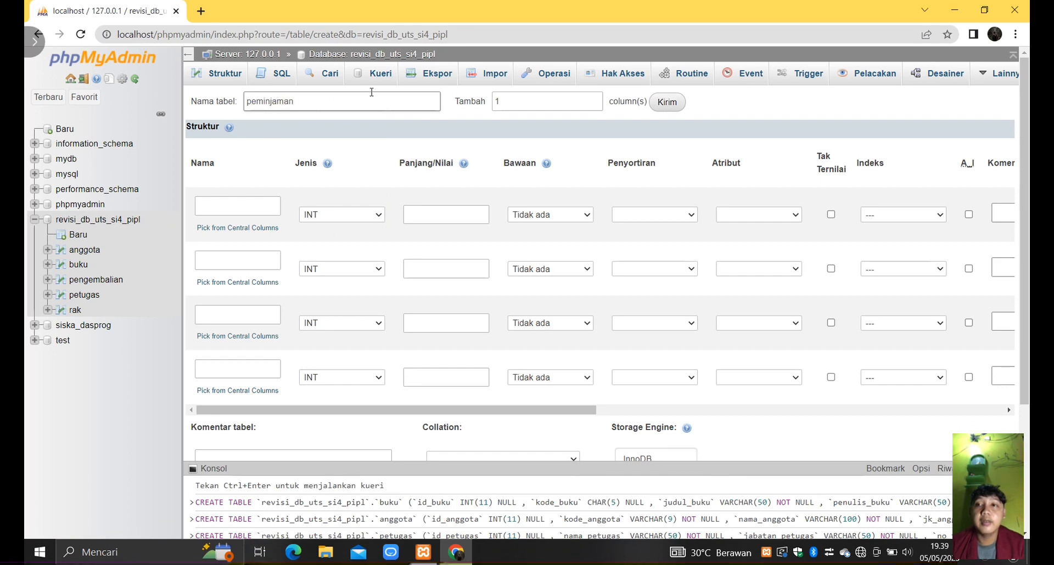
double_click(514, 103)
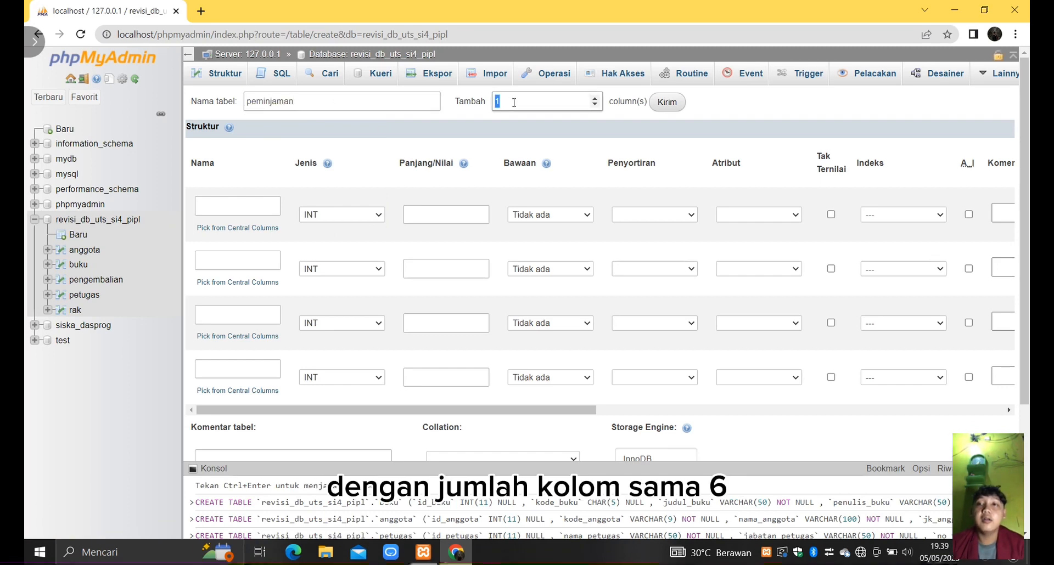
text(2)
click(666, 102)
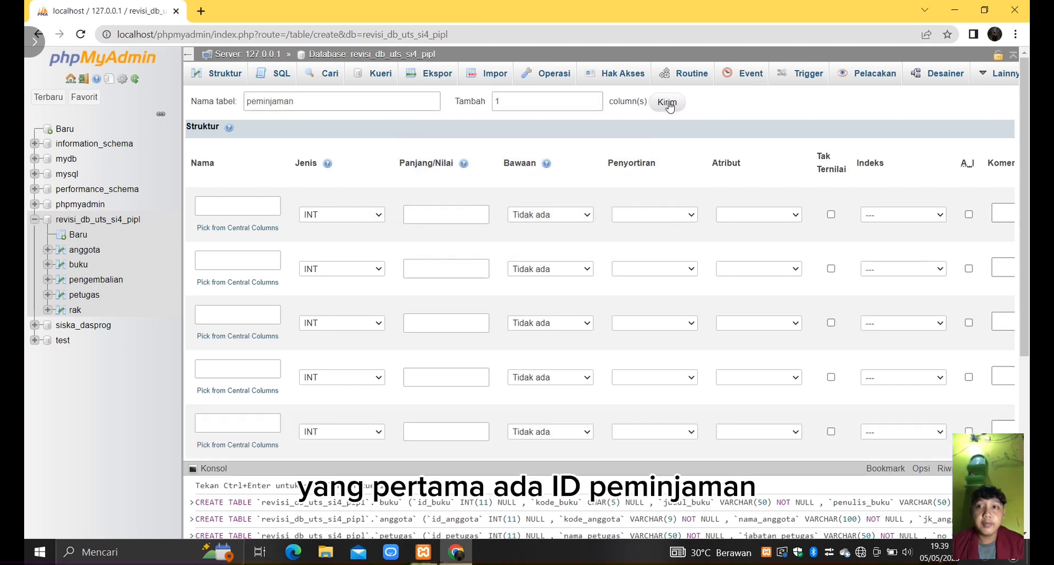
- Define the first column of the peminjaman table as id_peminjaman, INT with length 11, allowing null and set as the PRIMARY index
click(237, 207)
text(id_peminjaman)
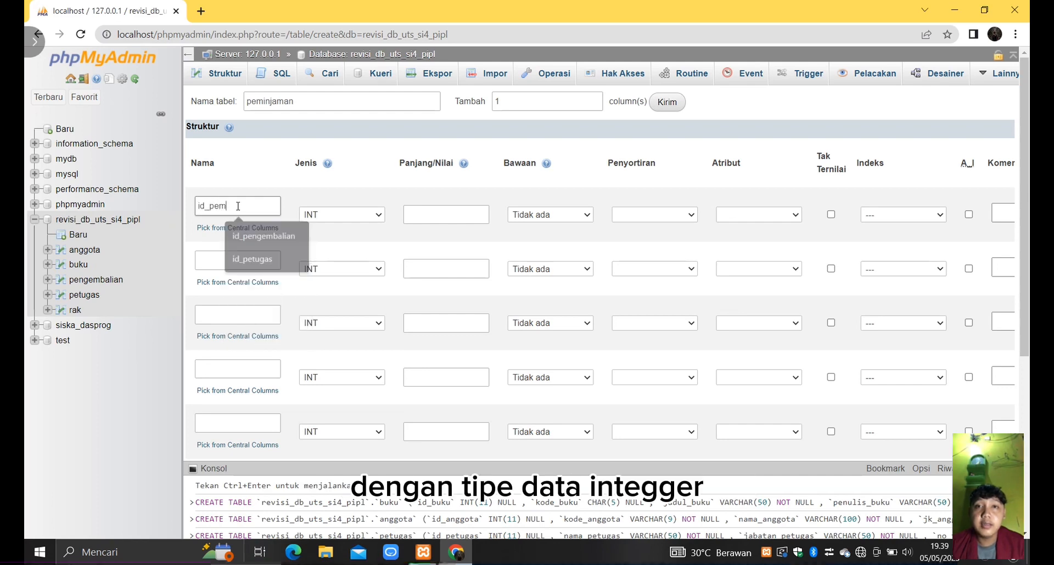
click(427, 212)
text(11)
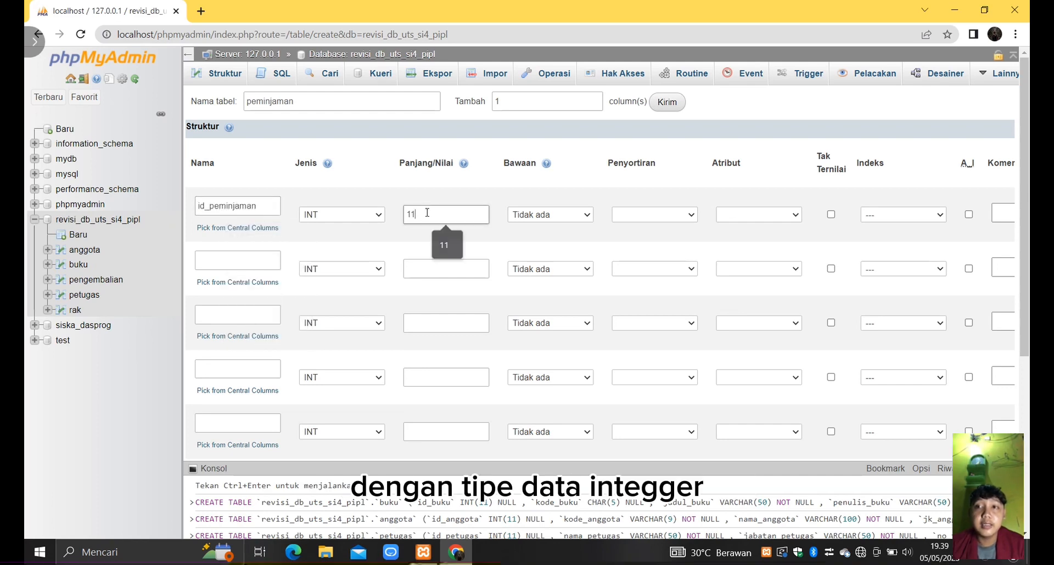
click(831, 214)
click(938, 215)
click(900, 237)
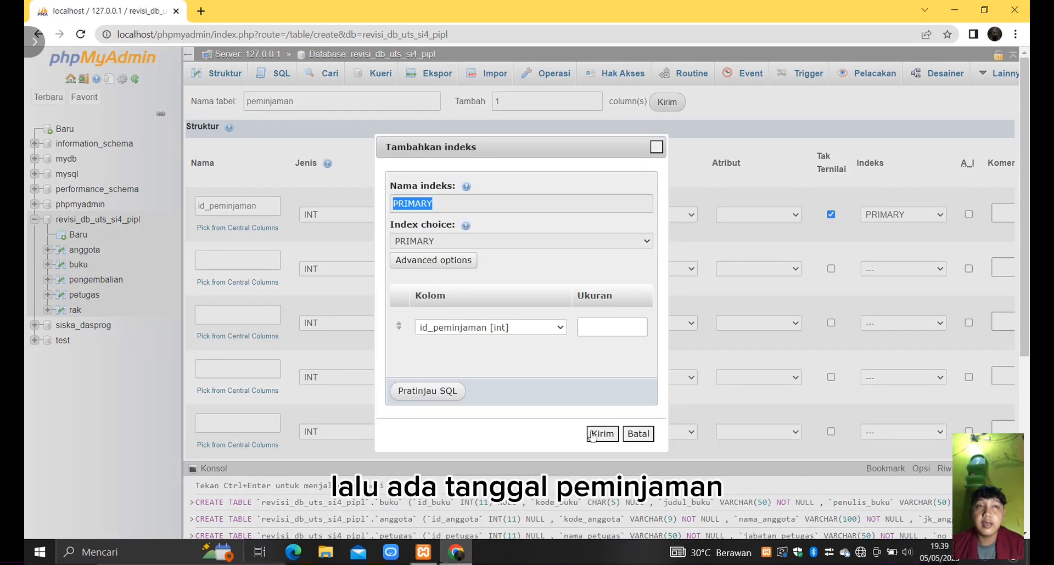
click(598, 433)
- Define the second column of the peminjaman table as tanggal_peminjaman with type DATE
click(234, 259)
text(tanggal)
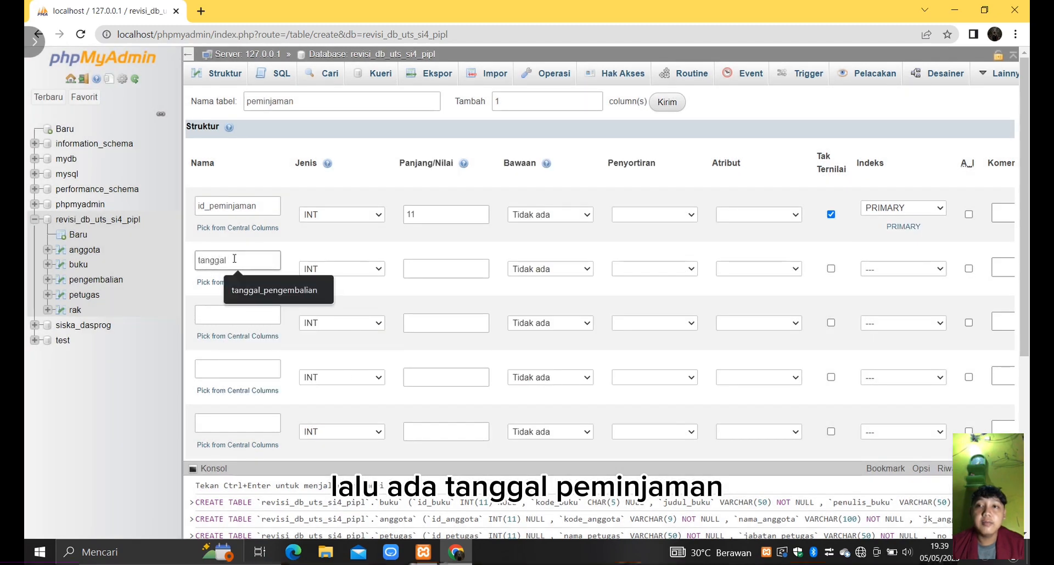
text(_peminjaman)
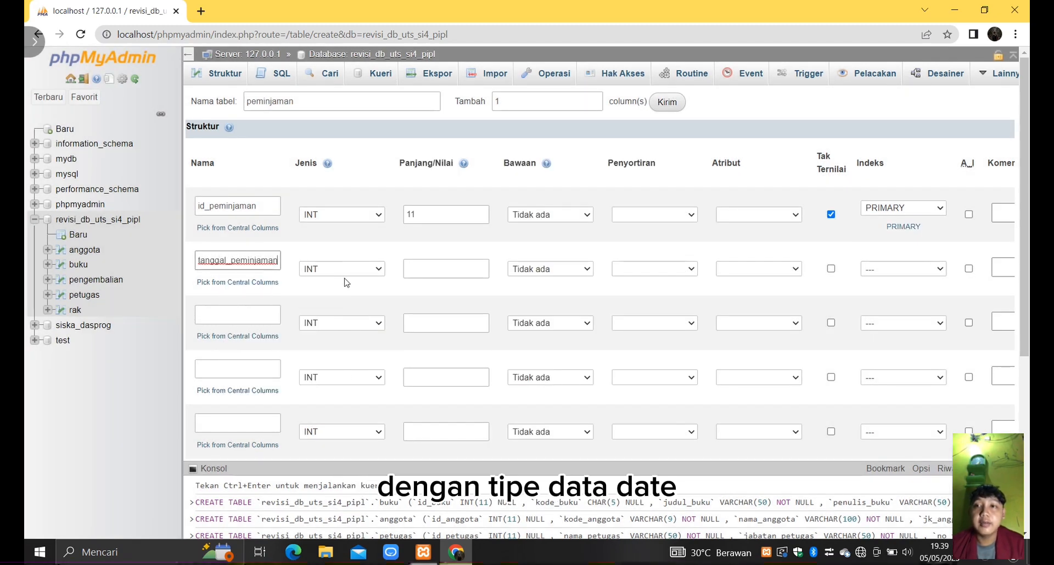
click(382, 271)
click(354, 316)
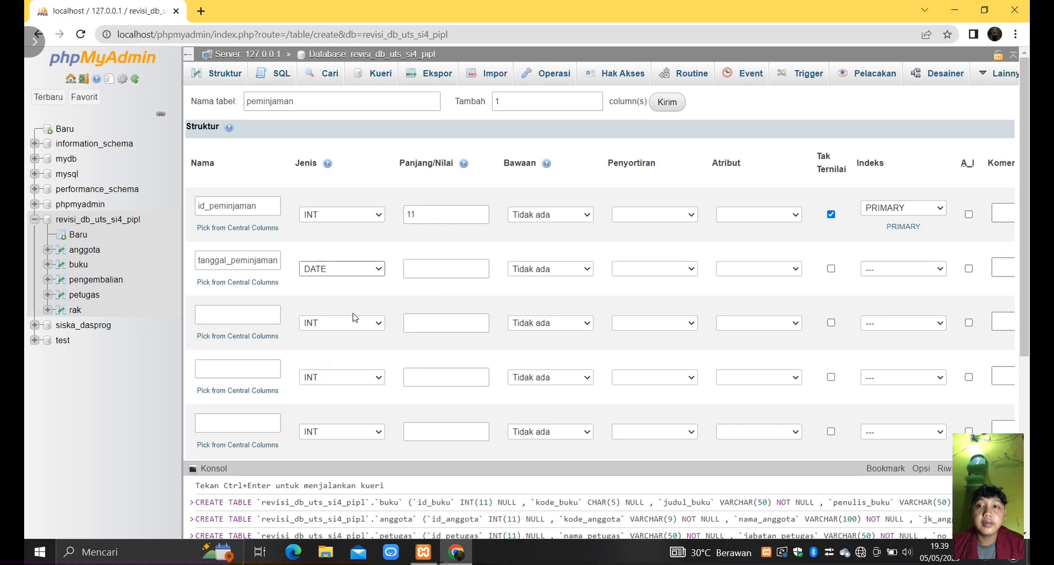
- Define the third column of the peminjaman table as tanggal_kembali with type DATE
click(251, 322)
text(t)
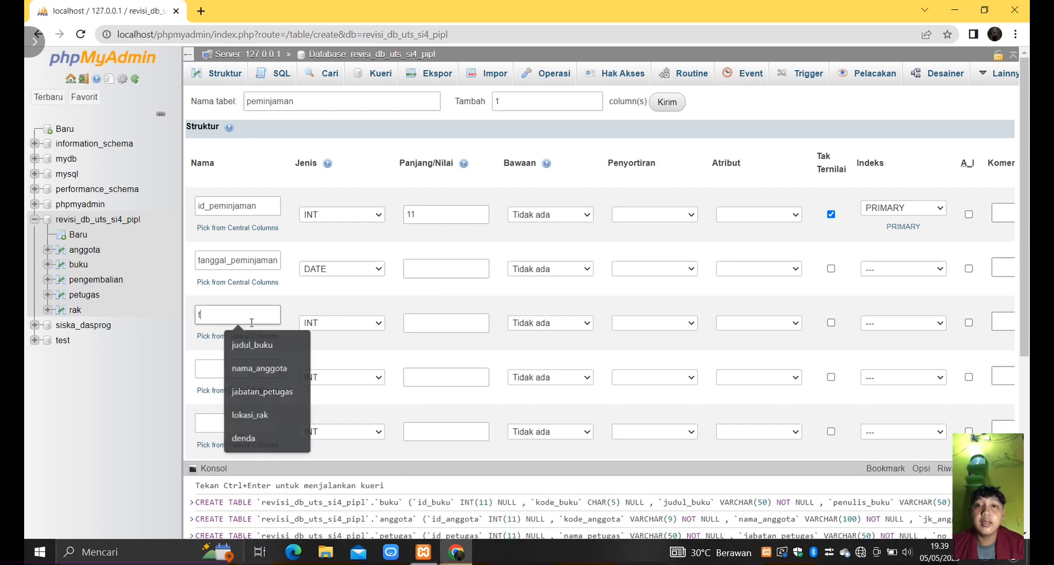
text(anggal_kembali)
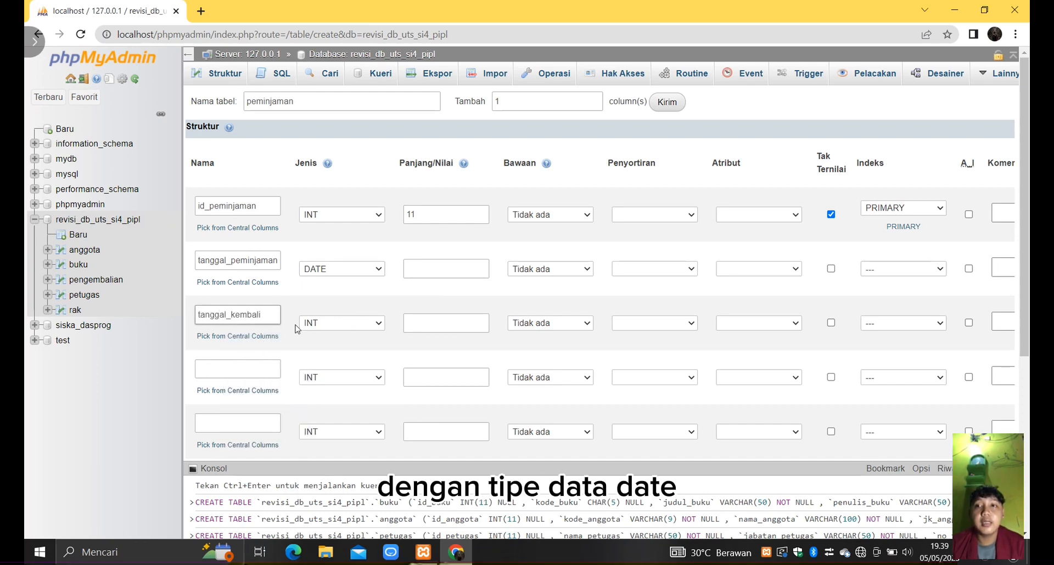
click(340, 323)
click(319, 139)
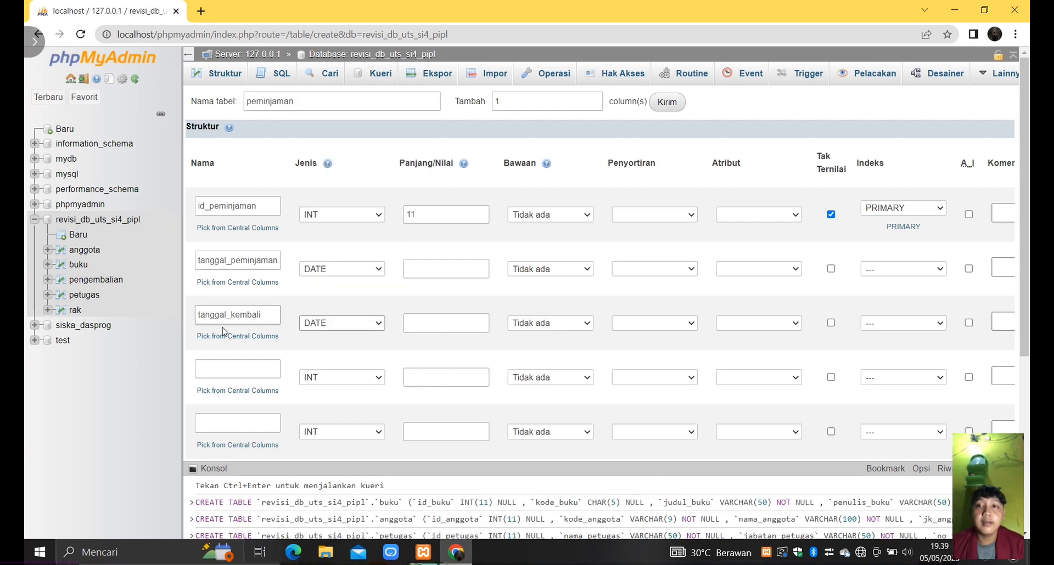
- Define the fourth column of the peminjaman table as id_buku with type INT and length 11
click(233, 370)
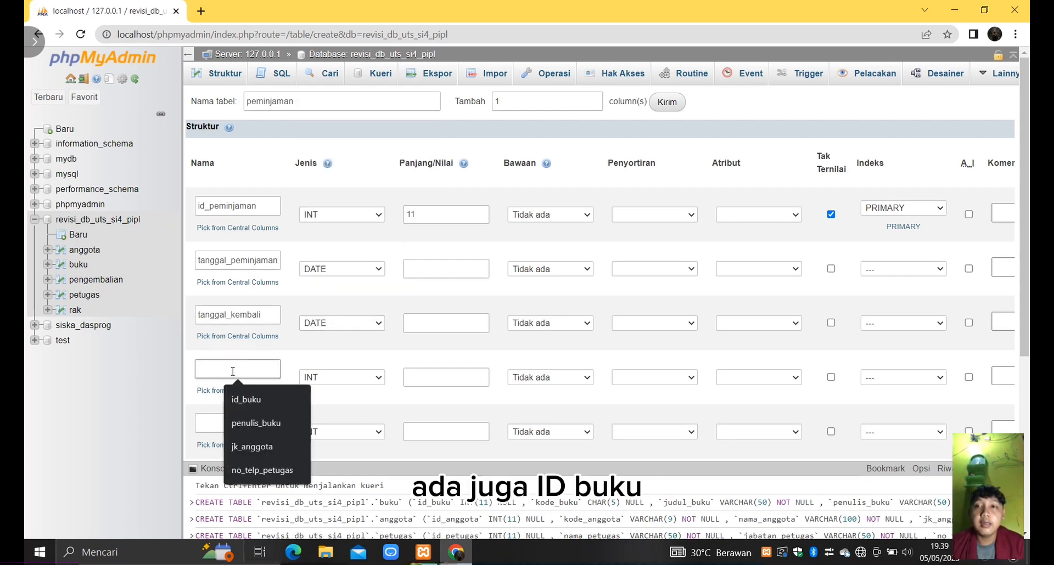
text(id)
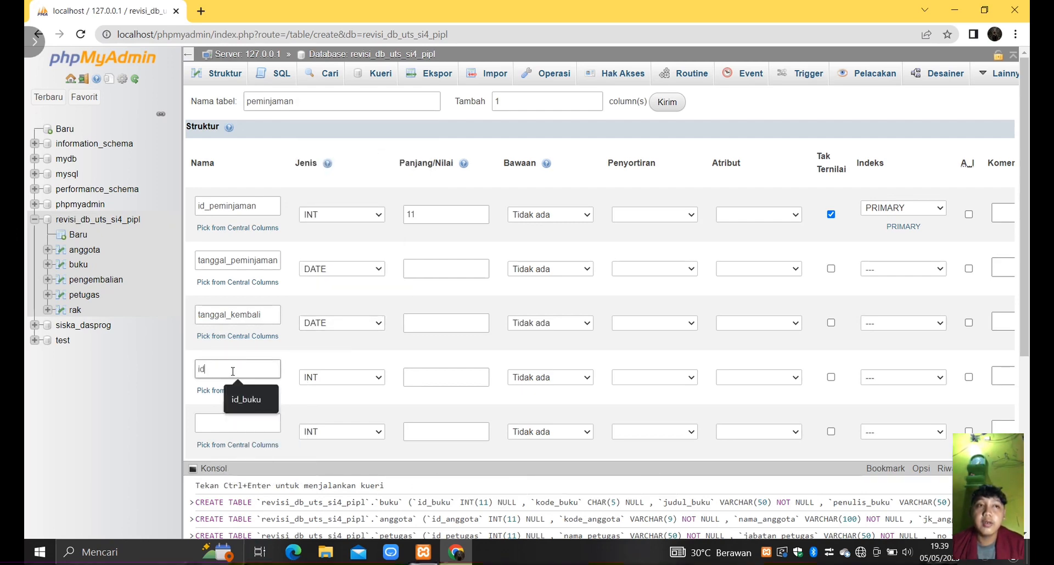
text(_buku)
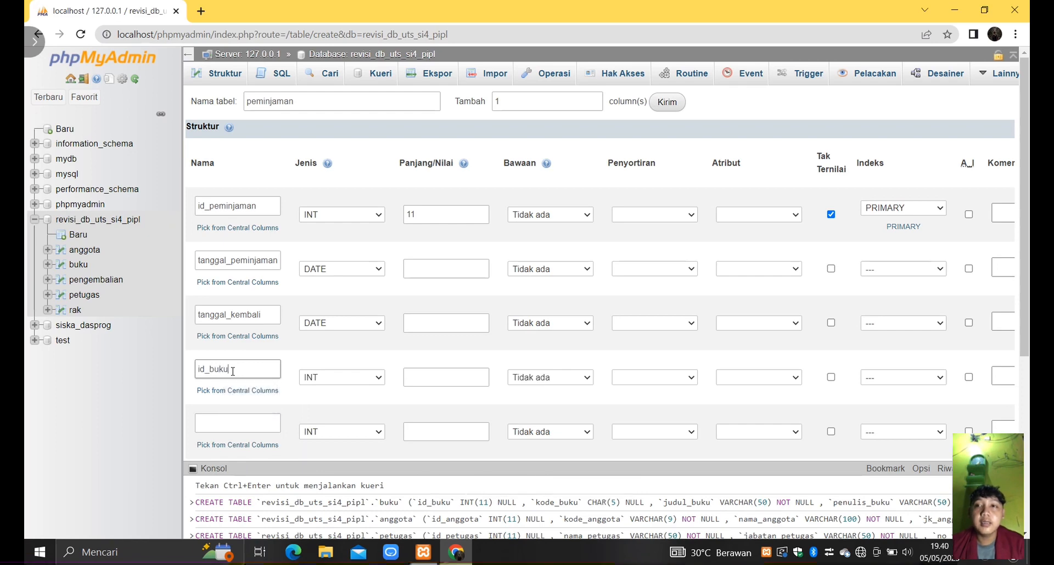
click(421, 377)
text(11)
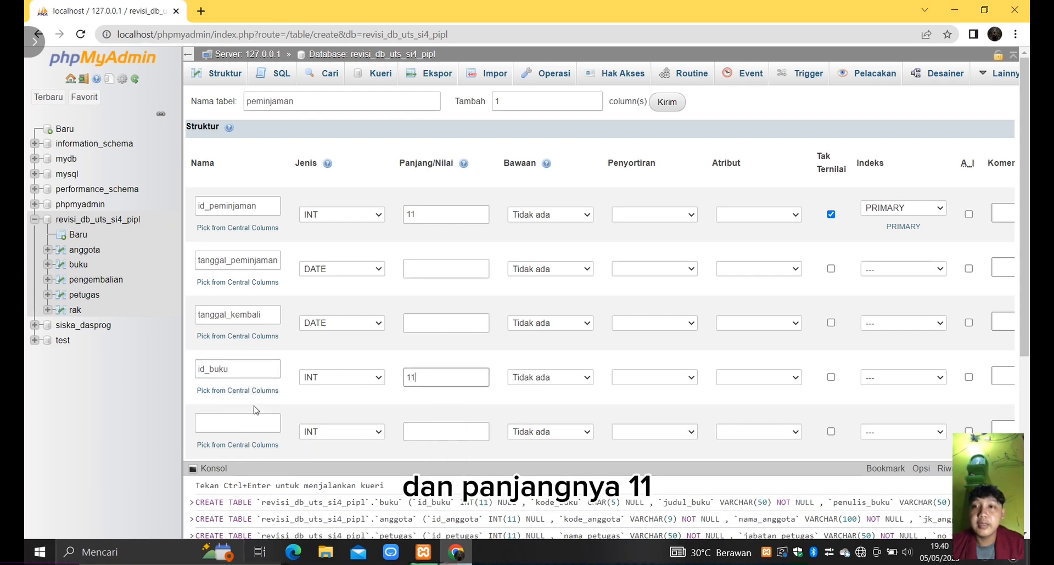
- Define the fifth column of the peminjaman table as id_anggota with type INT and length 11
click(227, 424)
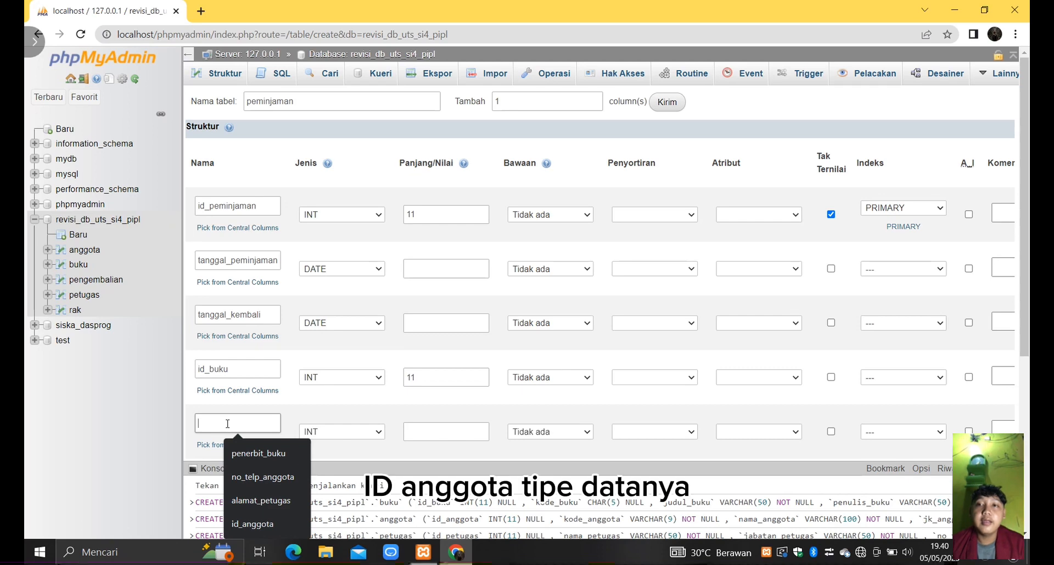
text(id_a)
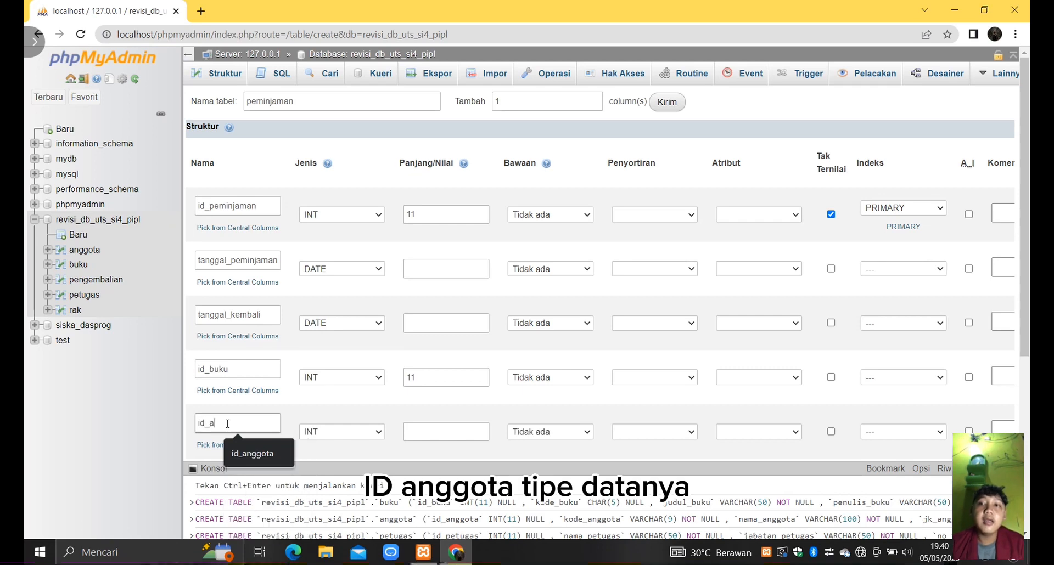
text(nggota)
click(415, 432)
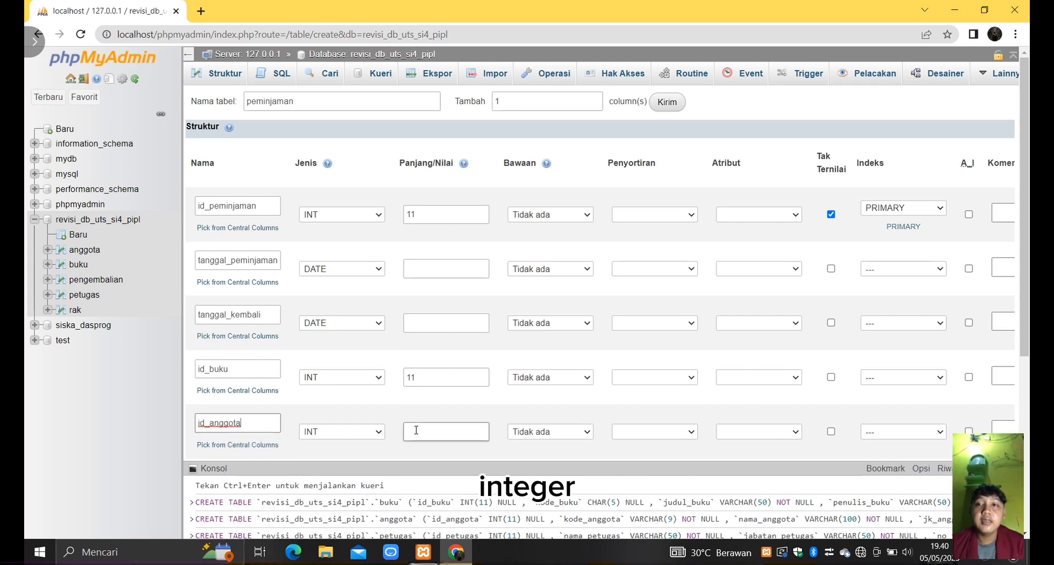
text(11)
- Define the sixth column as id_petugas with type INT and length 11, and save the peminjaman table
scroll(416, 431, down, 1)
click(256, 401)
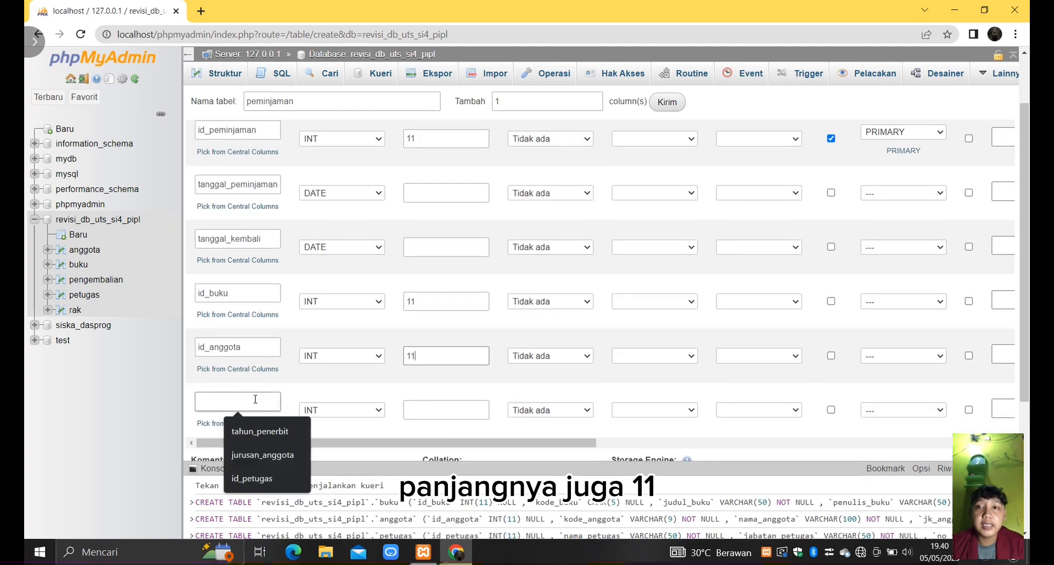
text(id_pet)
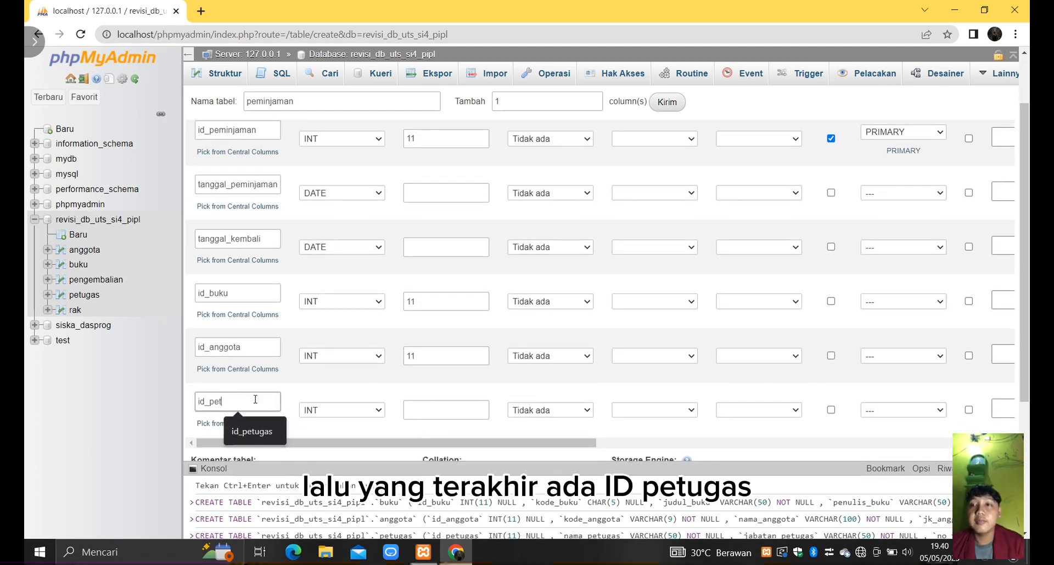
text(ugas)
click(427, 409)
text(1)
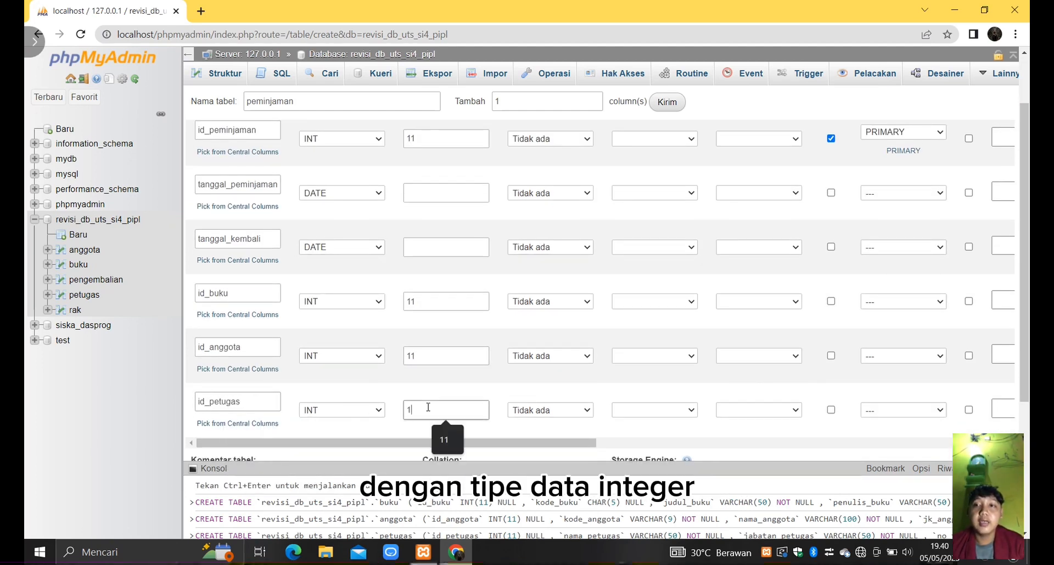
text(1)
scroll(341, 346, down, 1)
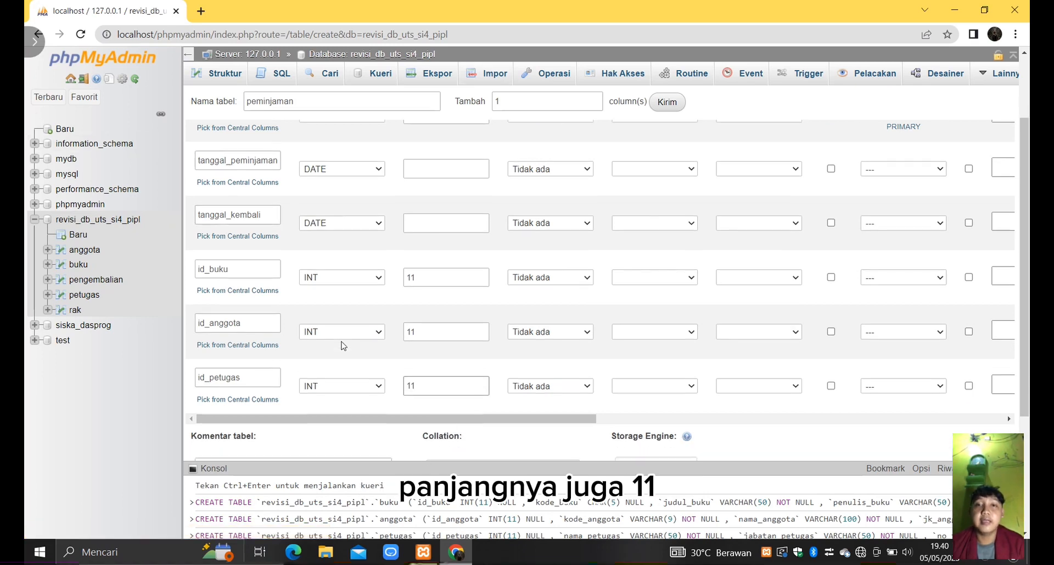
scroll(341, 346, down, 3)
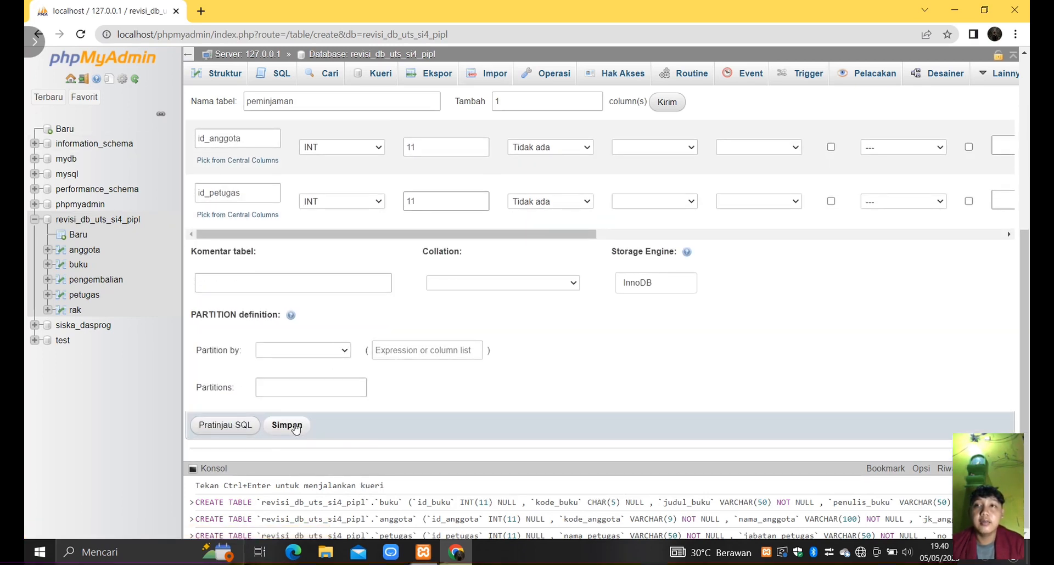
click(286, 425)
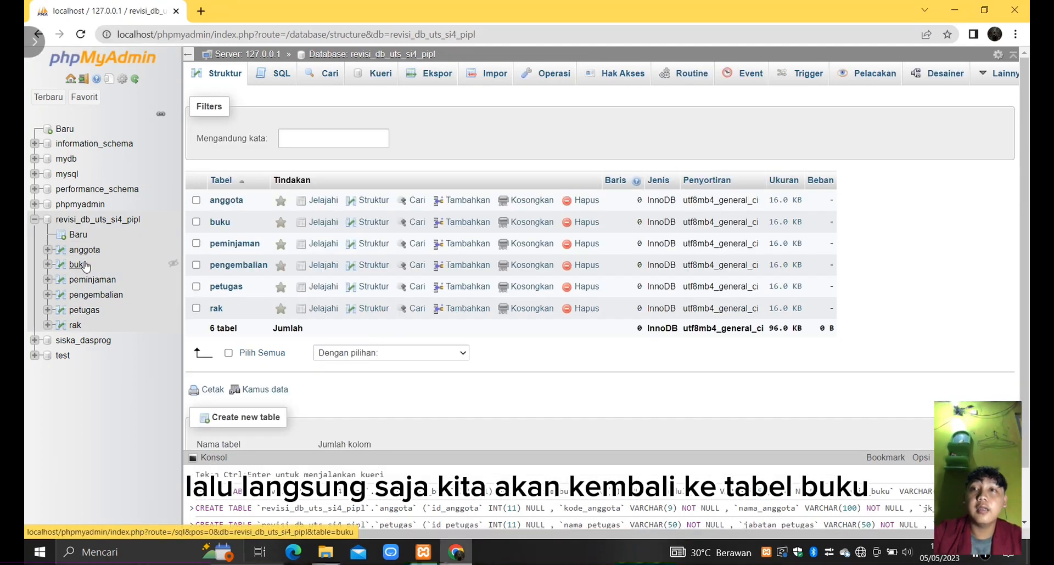
- Open the structure of the buku table and add an index on its stok column
click(83, 265)
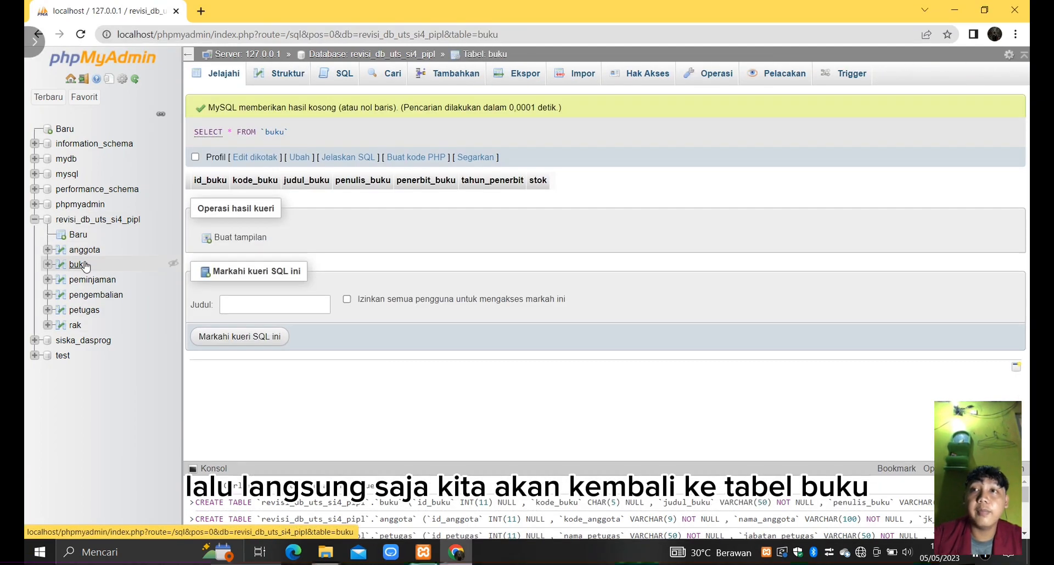
click(290, 81)
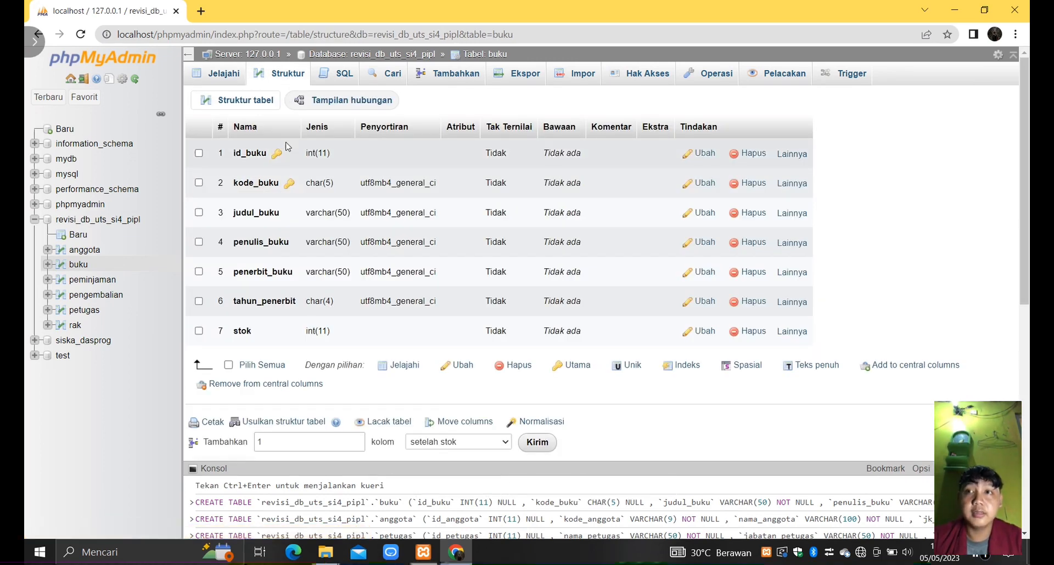
click(199, 331)
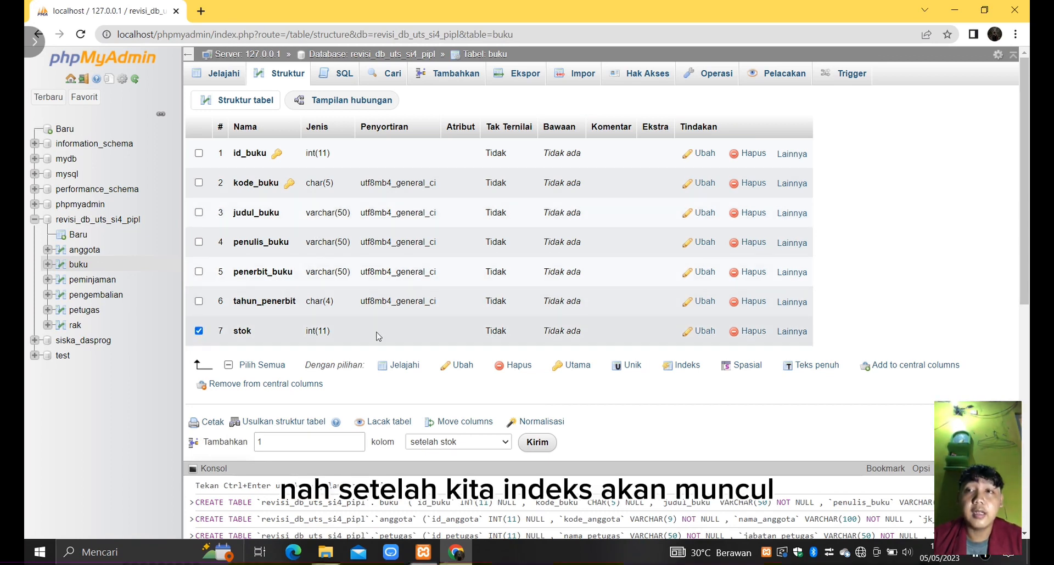
click(678, 367)
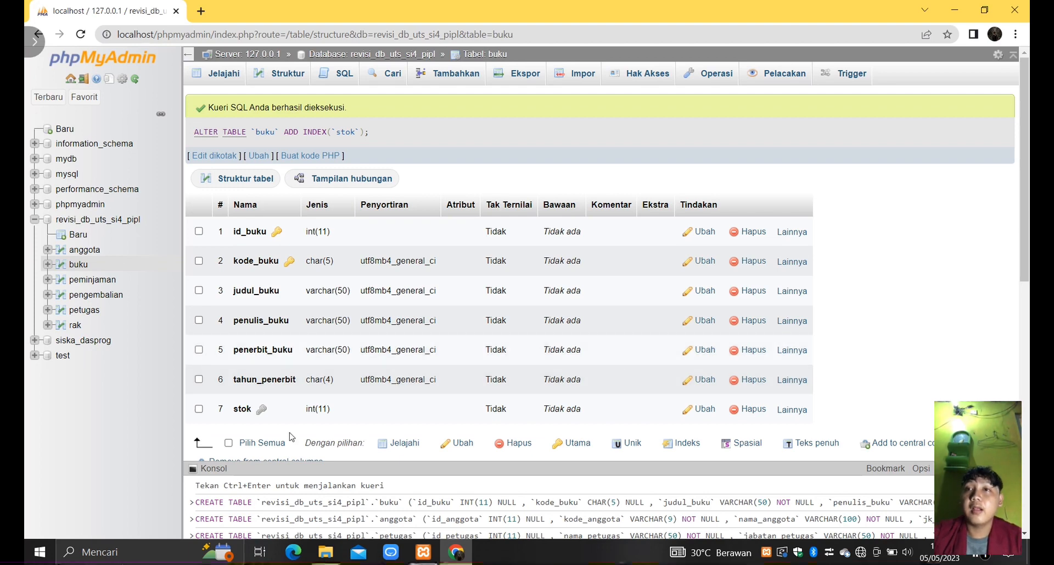
- In the peminjaman table's structure, add one index covering the id_buku, id_anggota and id_petugas columns
click(93, 280)
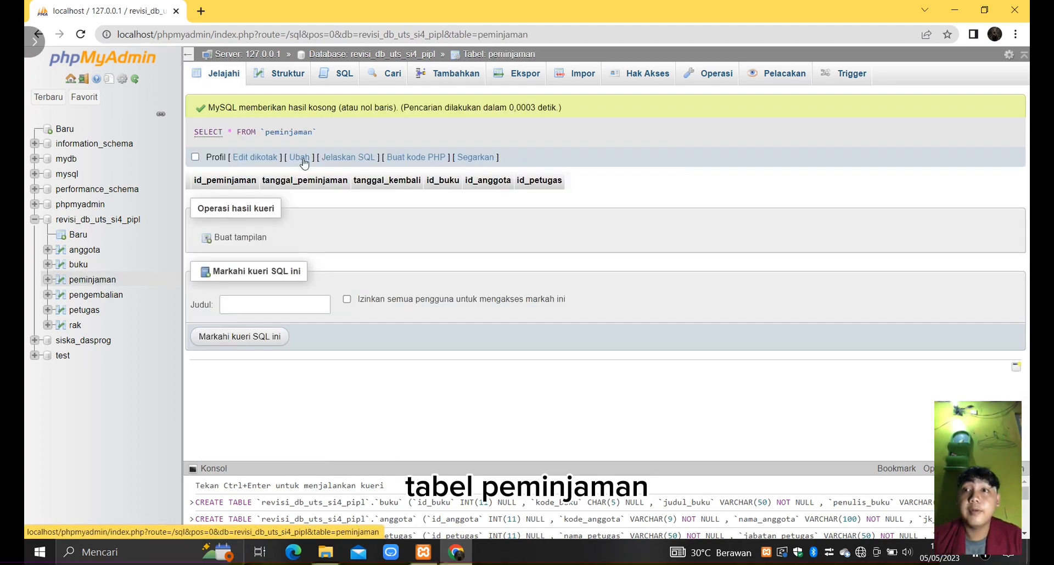
click(286, 76)
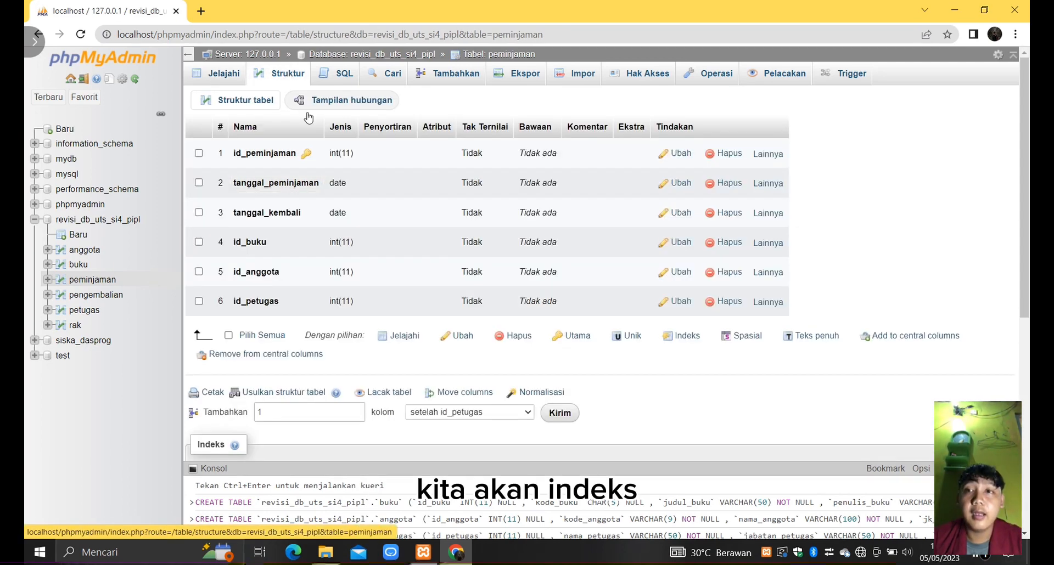
click(198, 244)
click(199, 271)
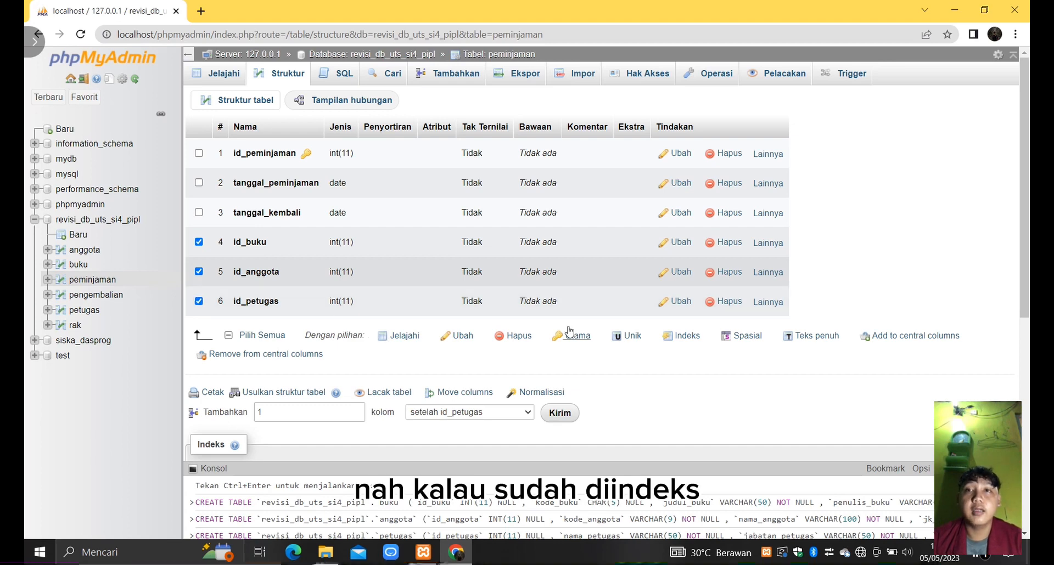
click(684, 337)
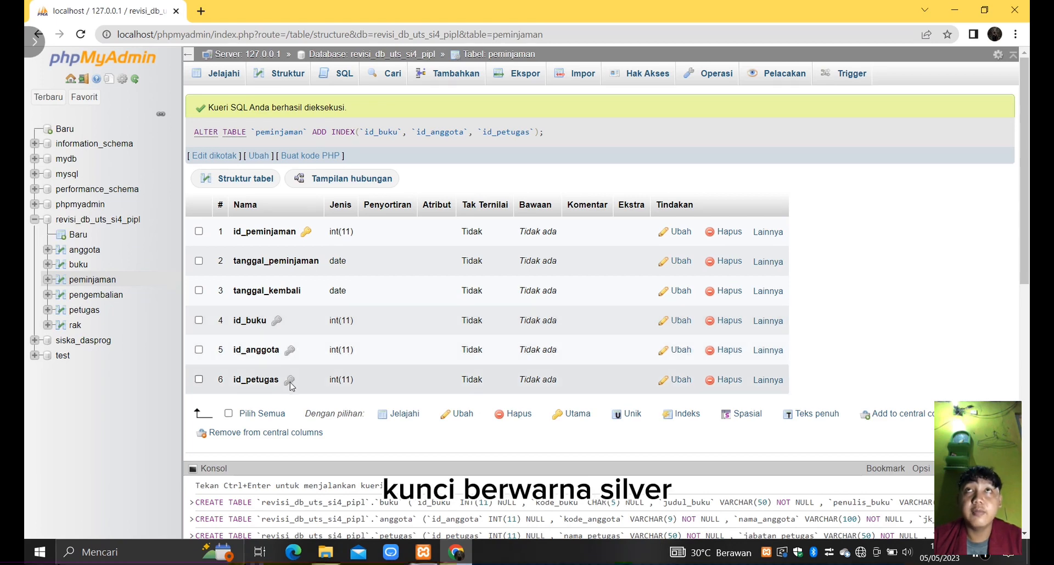
- In the pengembalian table's structure, add one index covering the denda, id_buku, id_anggota and id_petugas columns
click(119, 296)
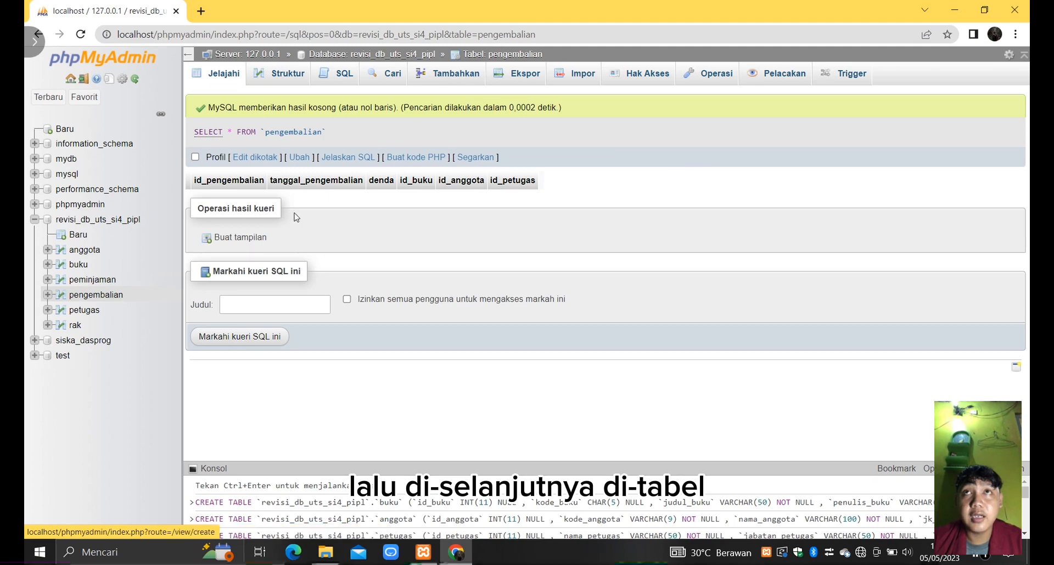
click(296, 79)
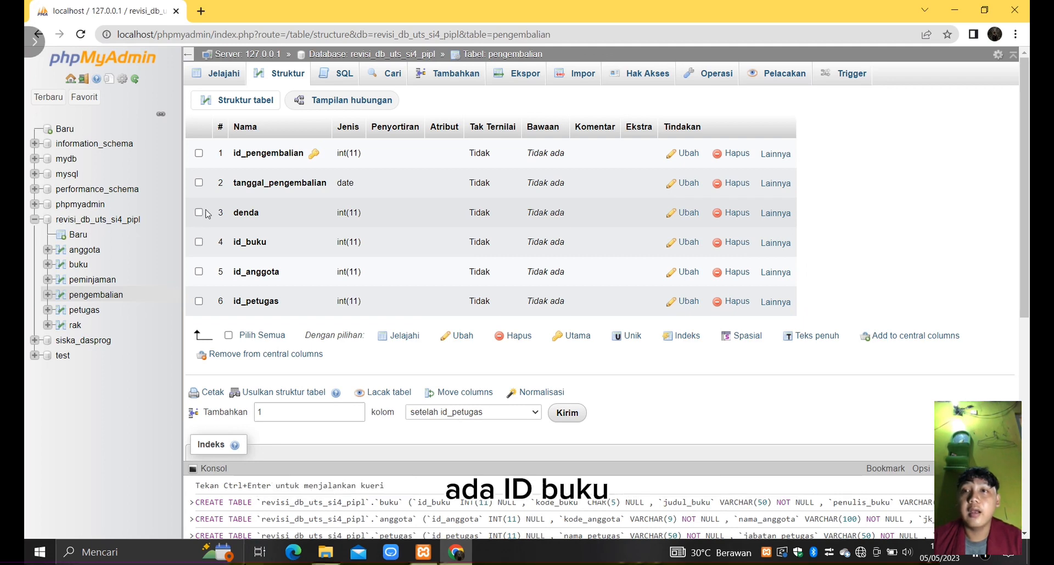
click(200, 242)
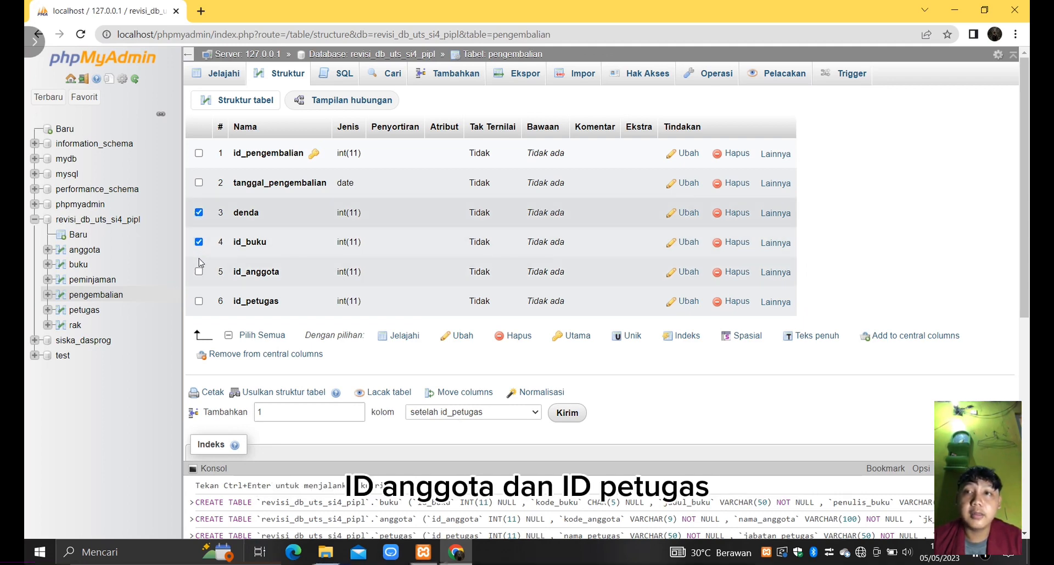
click(199, 301)
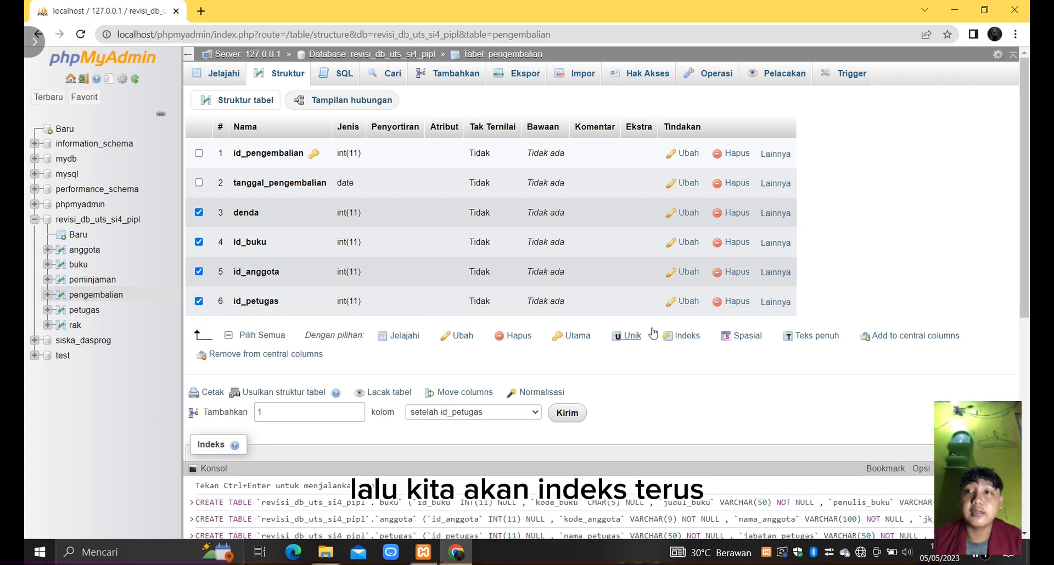
click(687, 337)
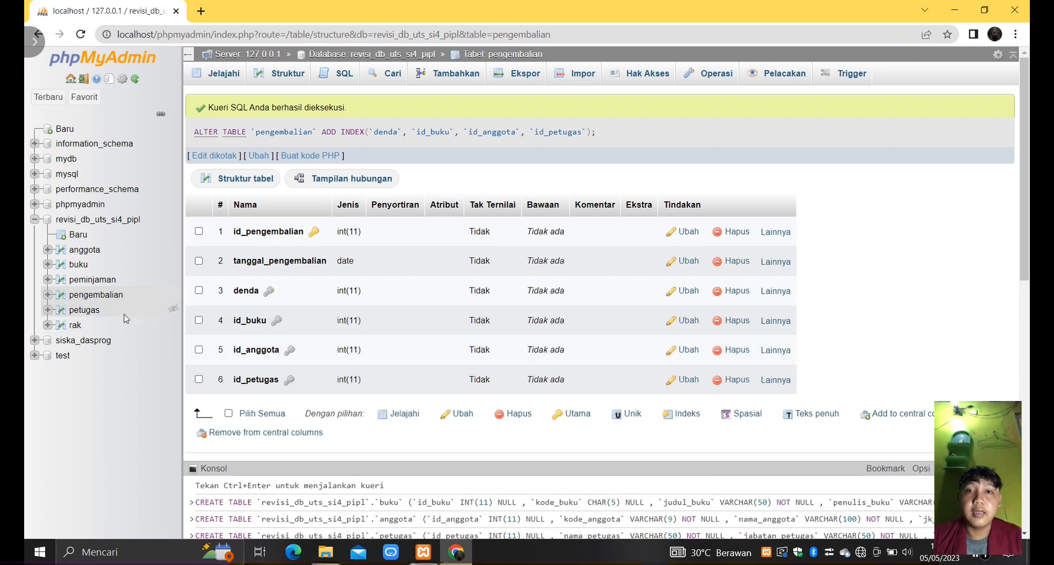
- Open the structure of the rak table and add an index on its id_buku column
click(94, 310)
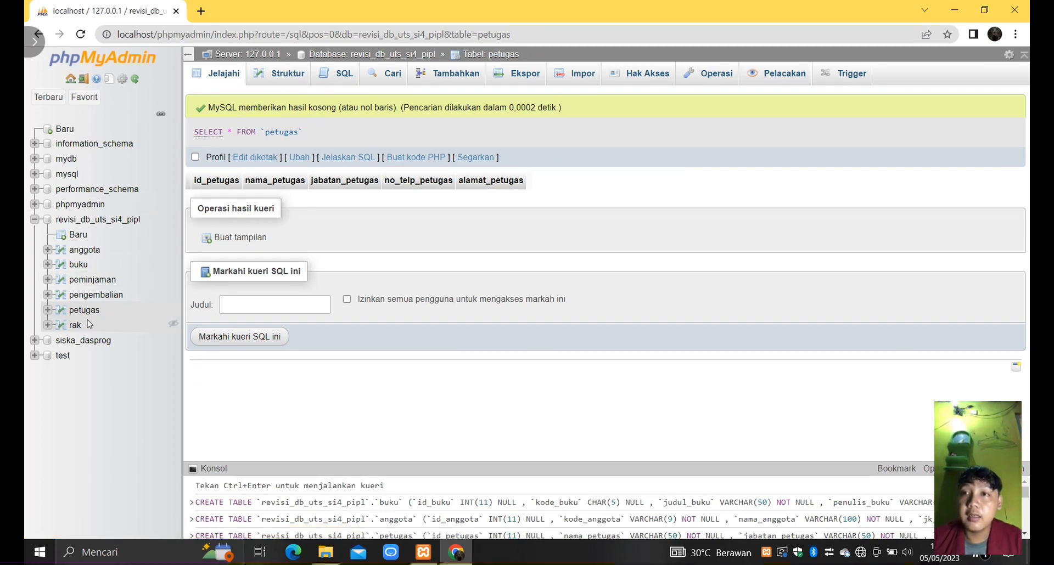
click(70, 326)
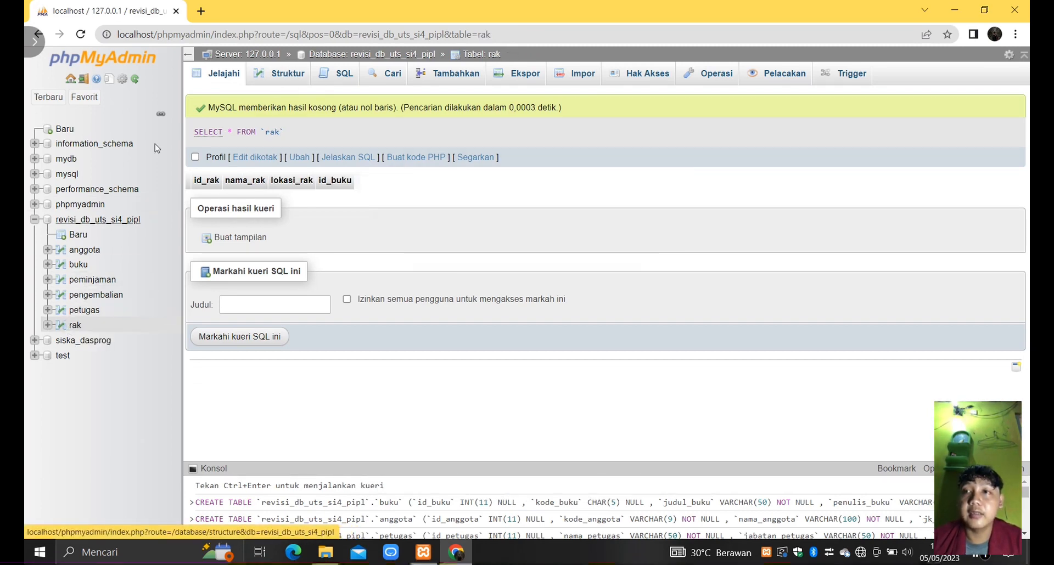
click(281, 73)
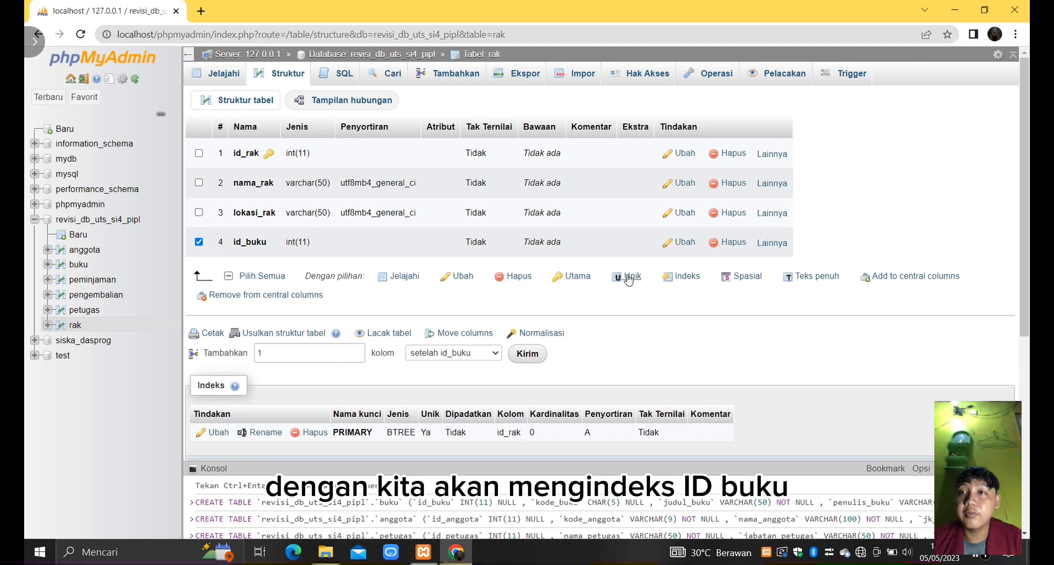
click(679, 277)
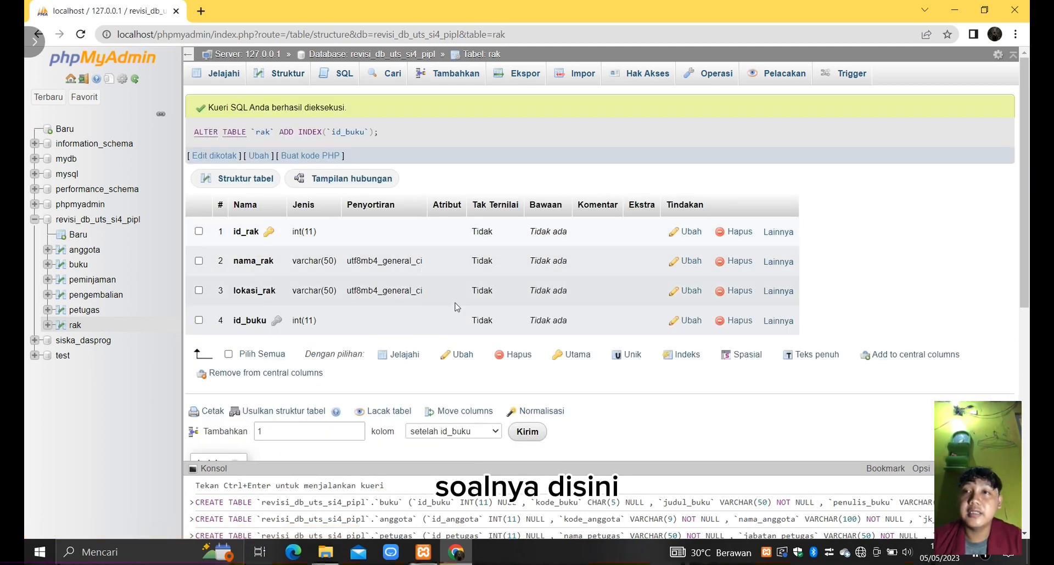
- Open the revisi_db_uts_si4_pipl database in the Designer and move the peminjaman and anggota tables apart
click(131, 221)
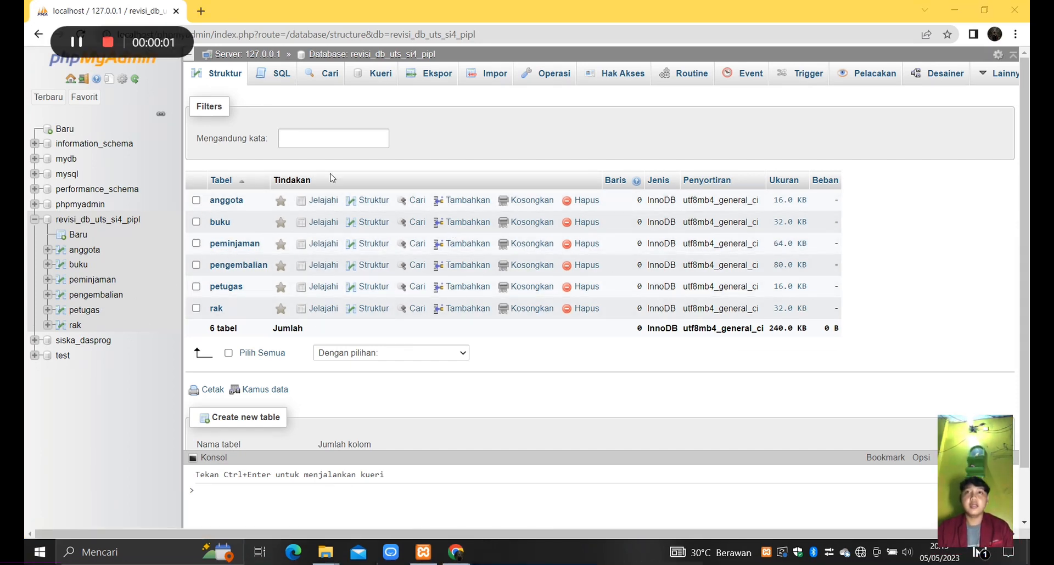
click(942, 76)
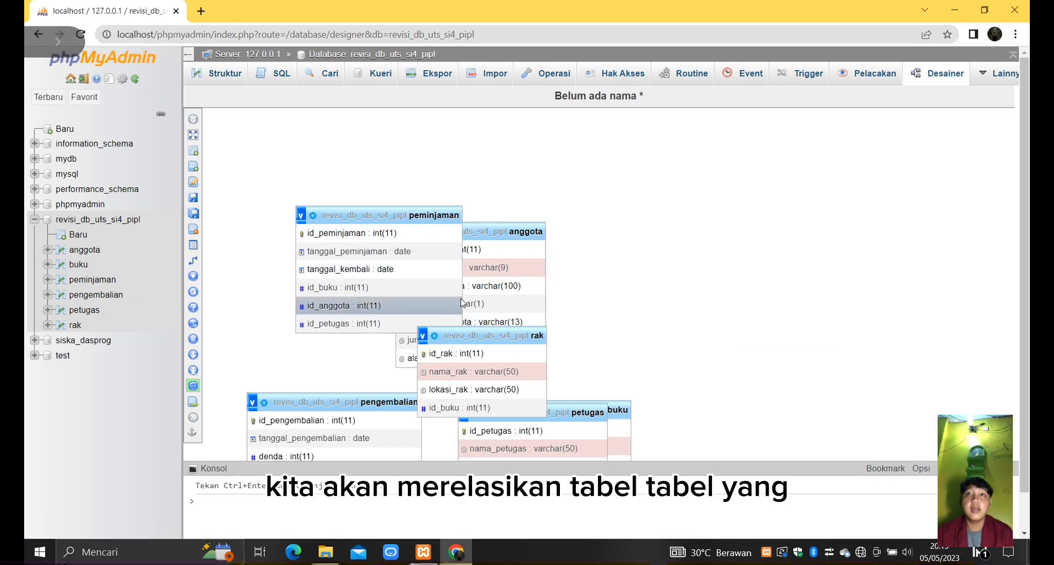
drag(442, 212, 720, 160)
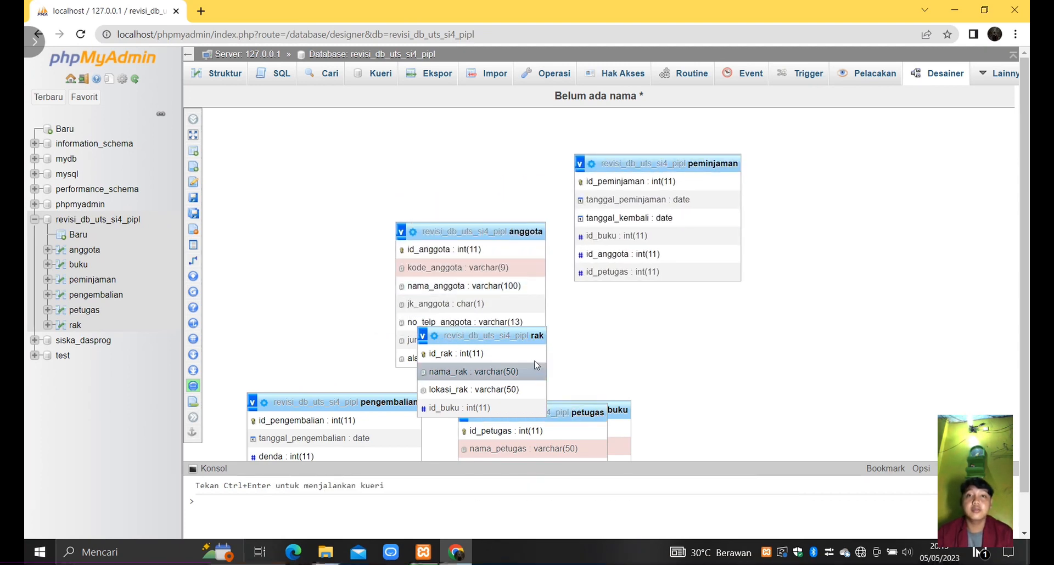
drag(516, 237, 394, 171)
- Create a relationship from anggota's id_anggota to pengembalian's id_anggota, with on delete and on update set to CASCADE
click(236, 260)
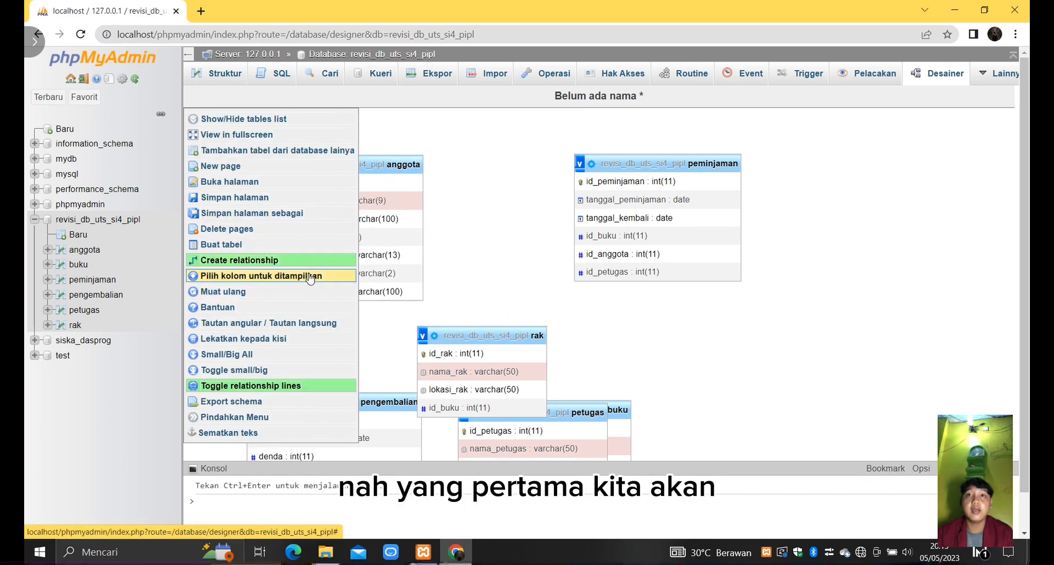
click(371, 183)
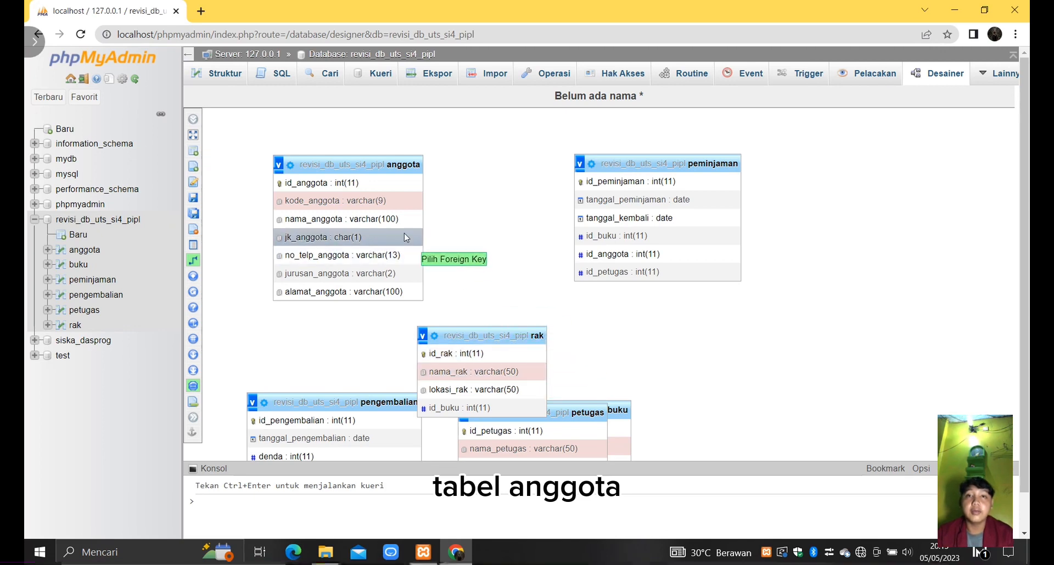
drag(369, 395, 819, 289)
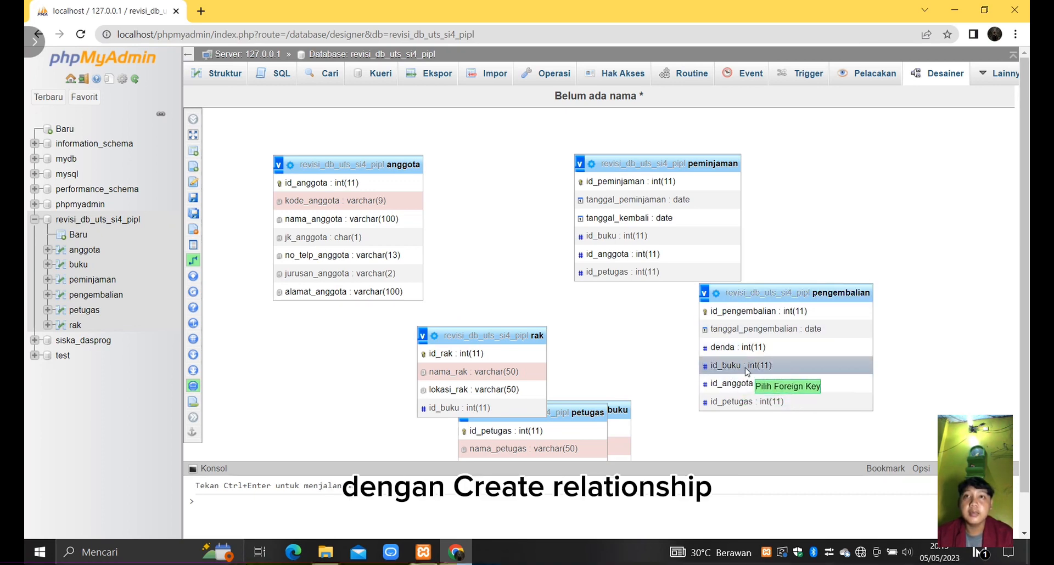
click(763, 384)
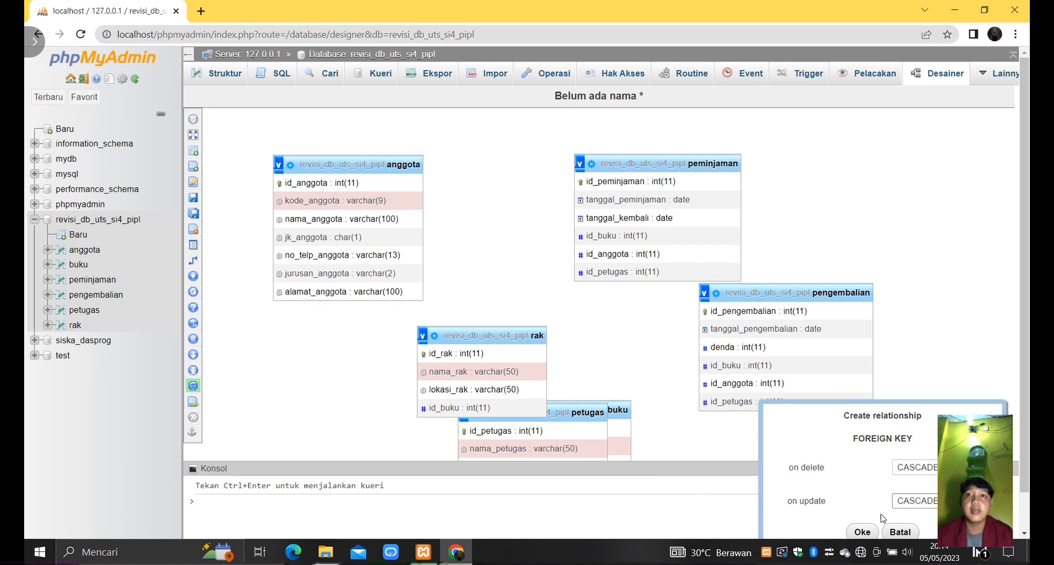
click(863, 531)
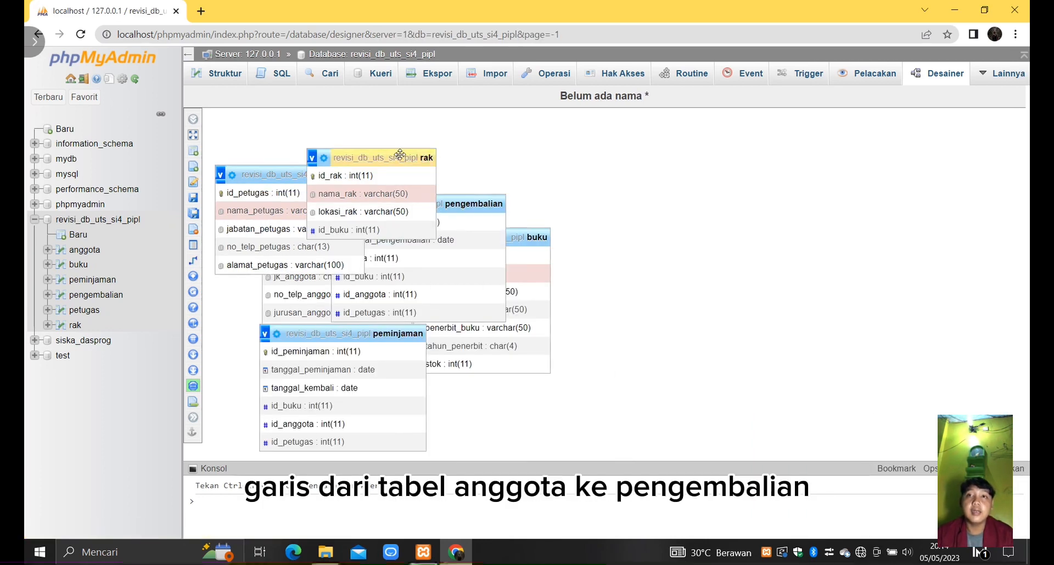
- Spread out the rak, pengembalian, peminjaman, petugas and anggota tables in the diagram so anggota and peminjaman are uncovered
drag(400, 157, 673, 158)
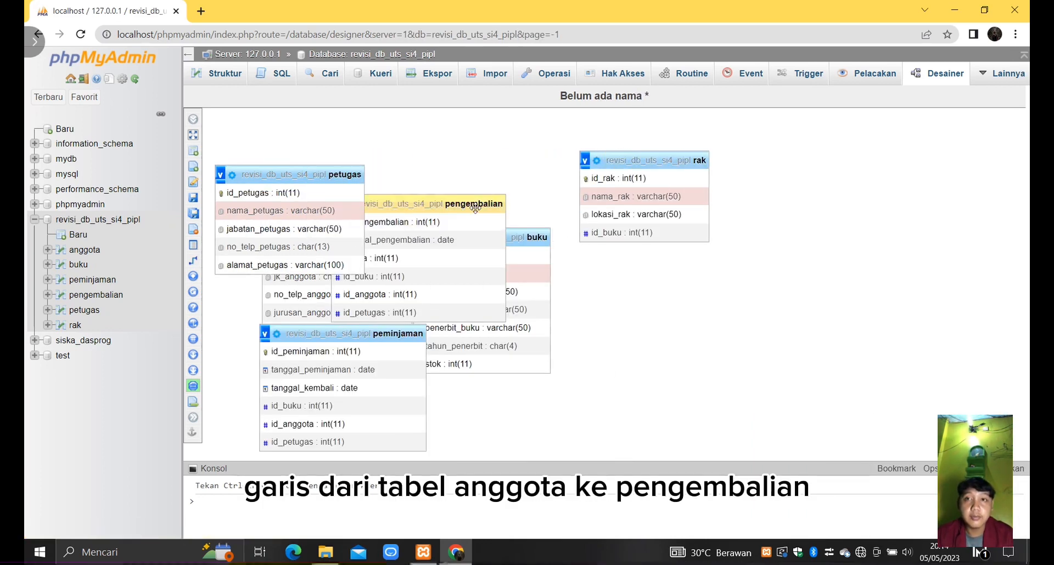
drag(476, 203, 519, 150)
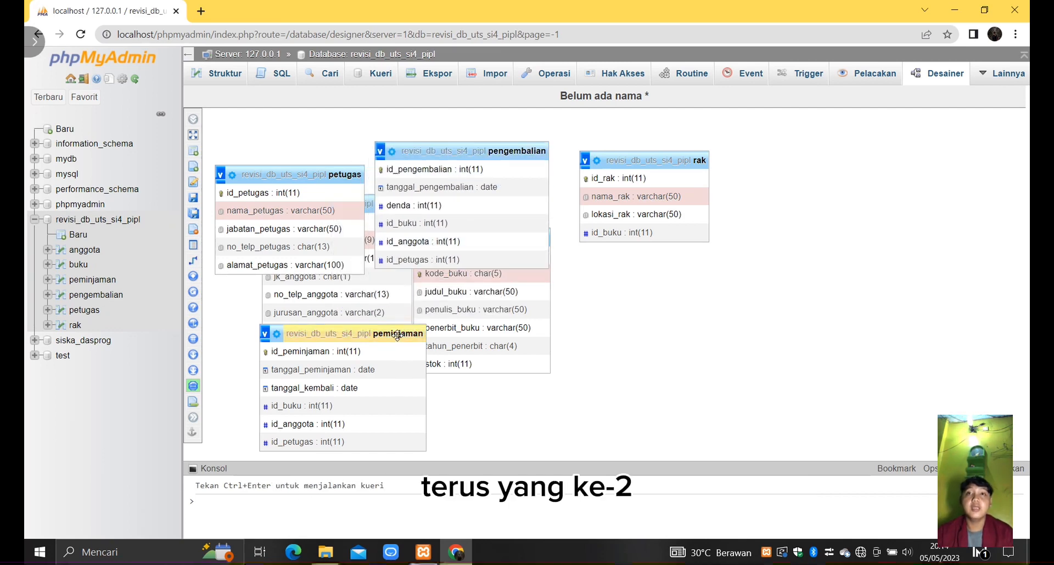
drag(401, 333, 754, 292)
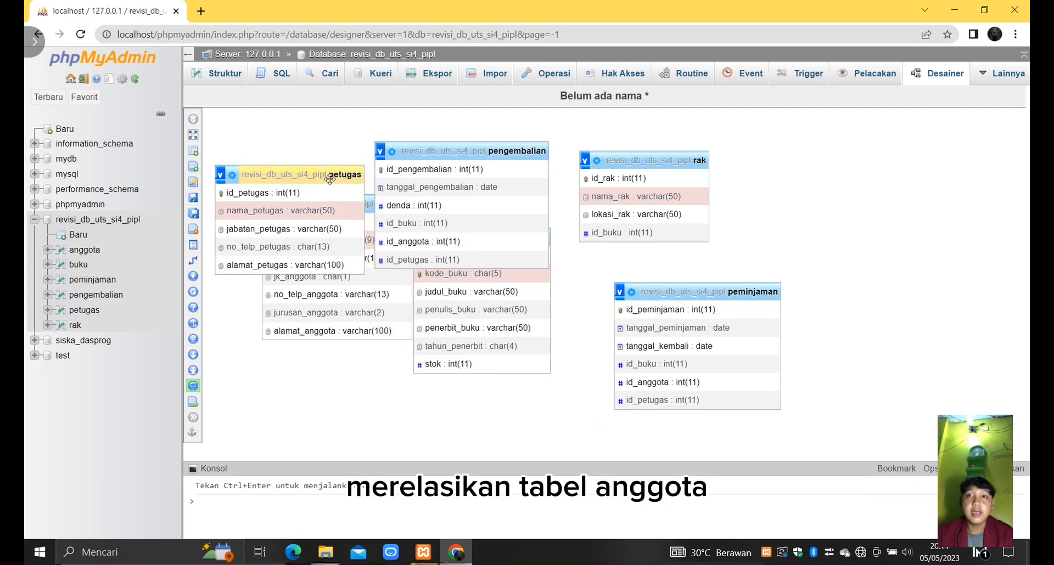
drag(337, 176, 343, 315)
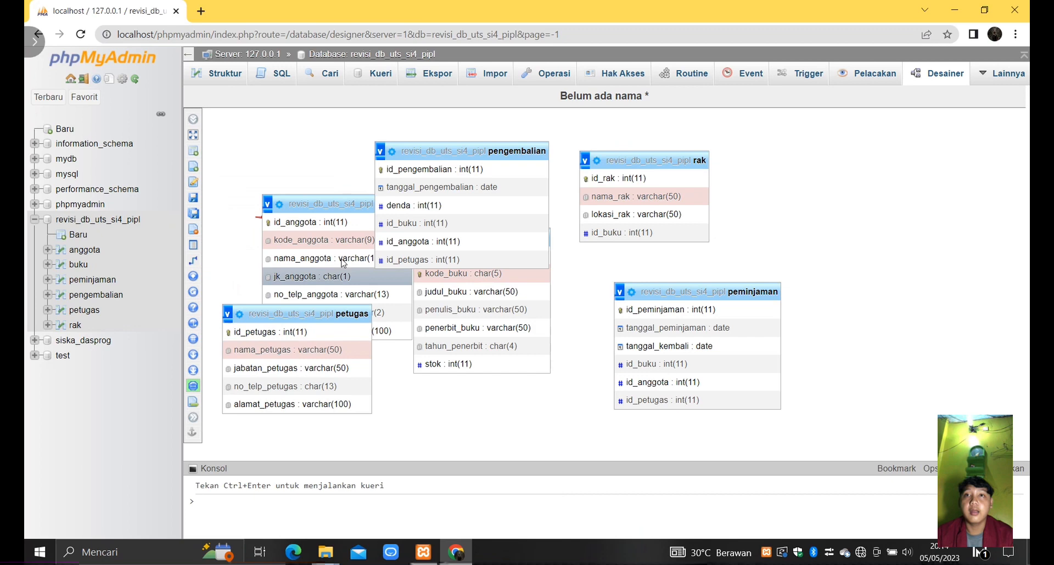
click(344, 204)
drag(344, 204, 297, 157)
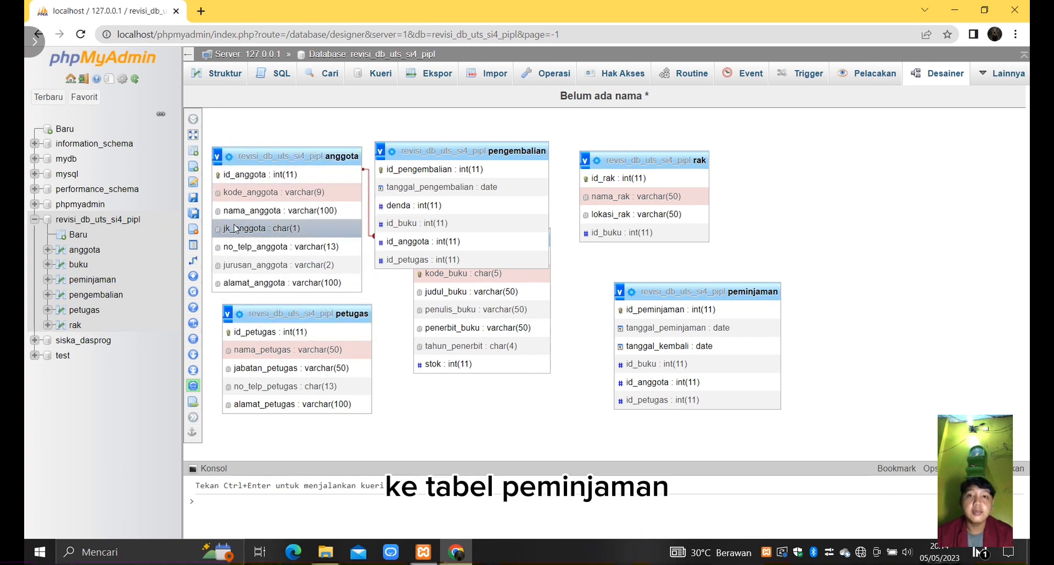
- Create a relationship from anggota's id_anggota to peminjaman's id_anggota, with on delete and on update set to CASCADE
mouse_move(219, 263)
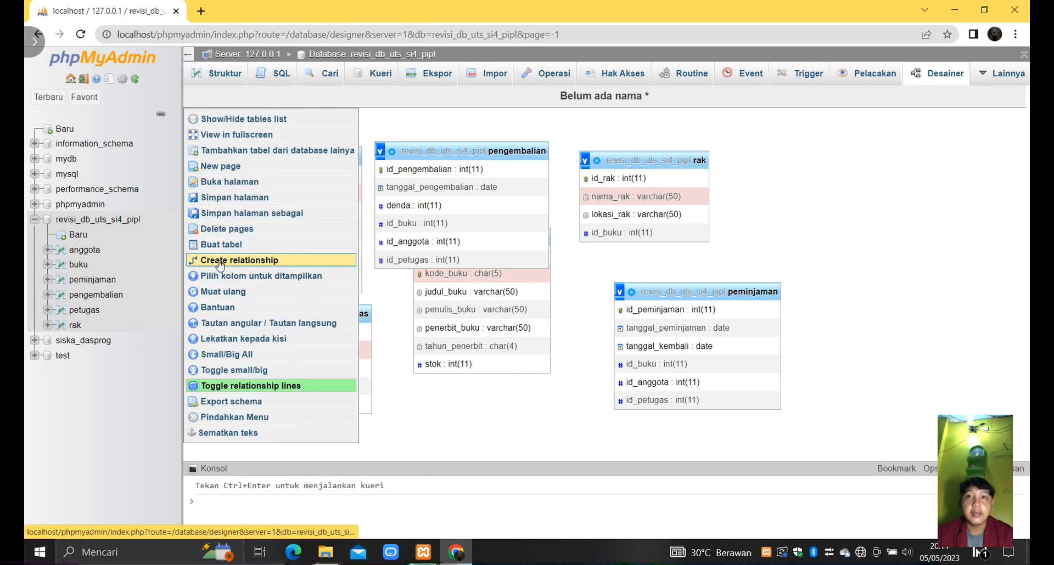
click(219, 263)
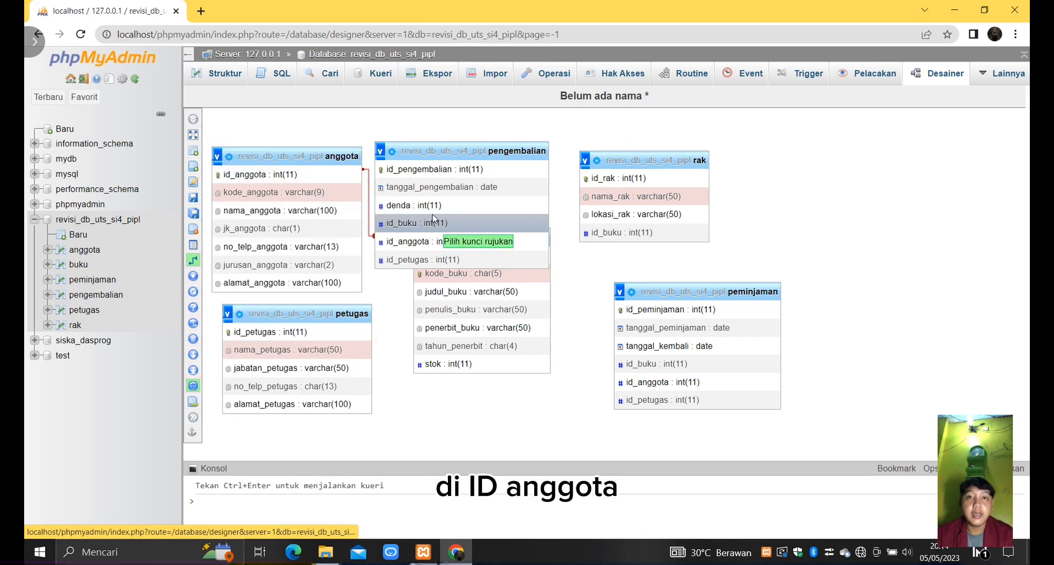
click(310, 177)
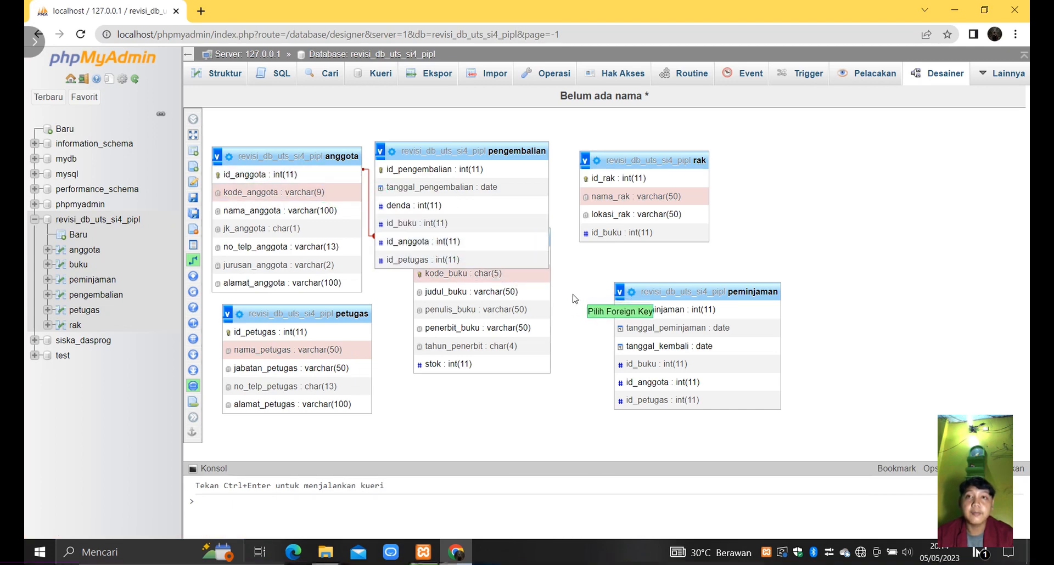
click(661, 385)
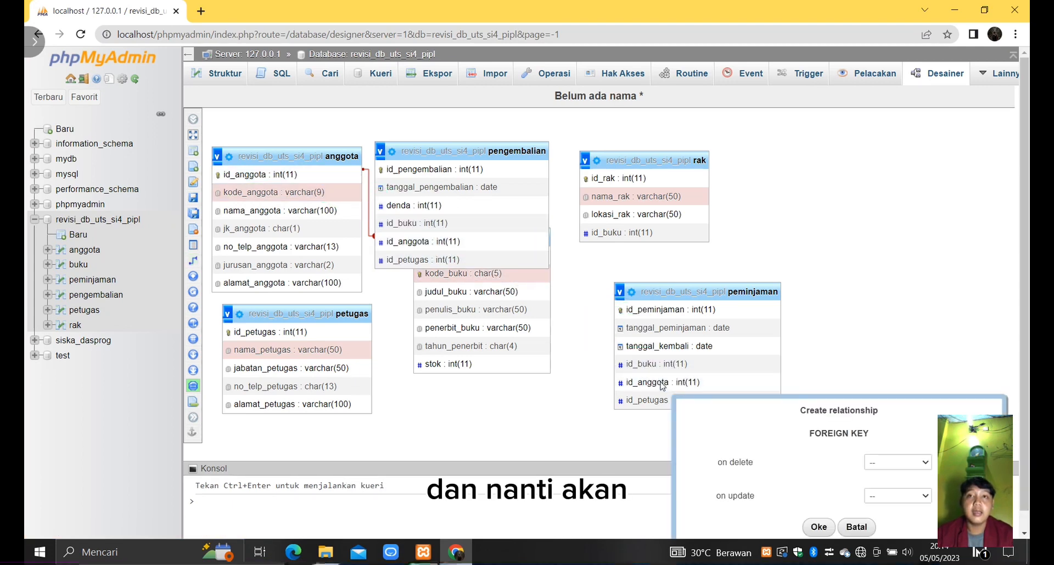
click(898, 464)
click(895, 486)
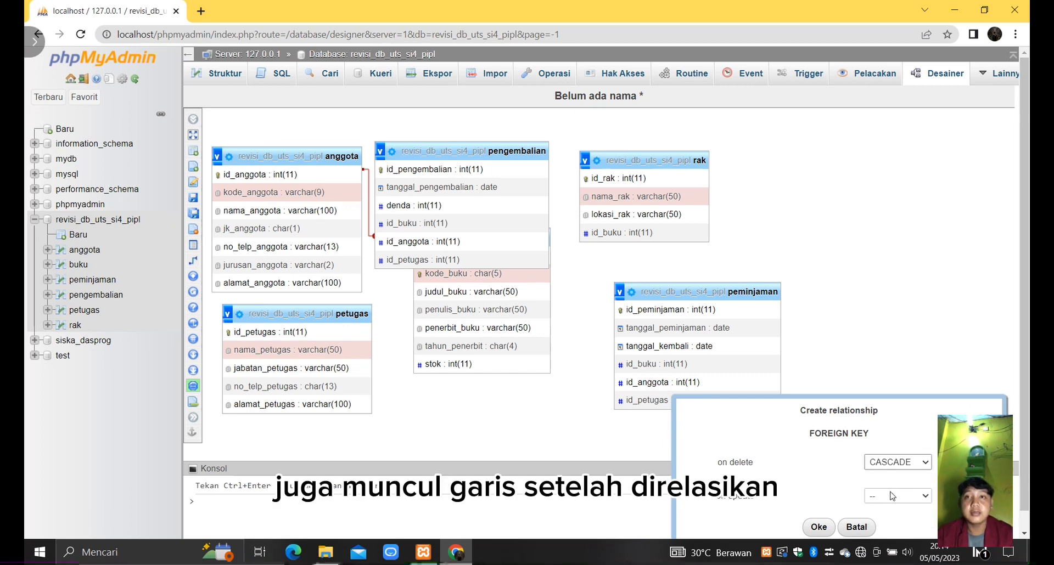
click(893, 496)
click(897, 455)
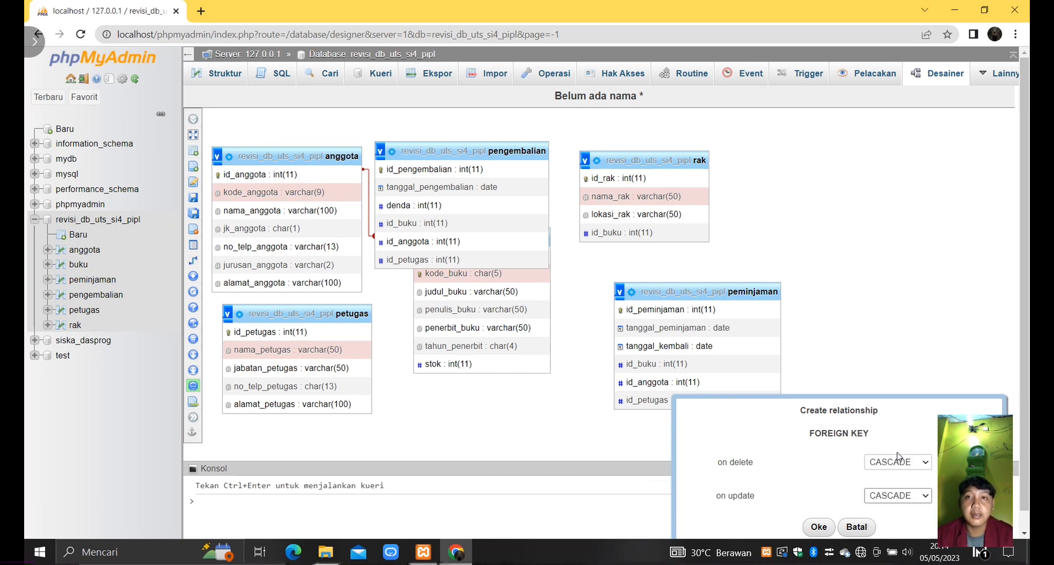
click(817, 526)
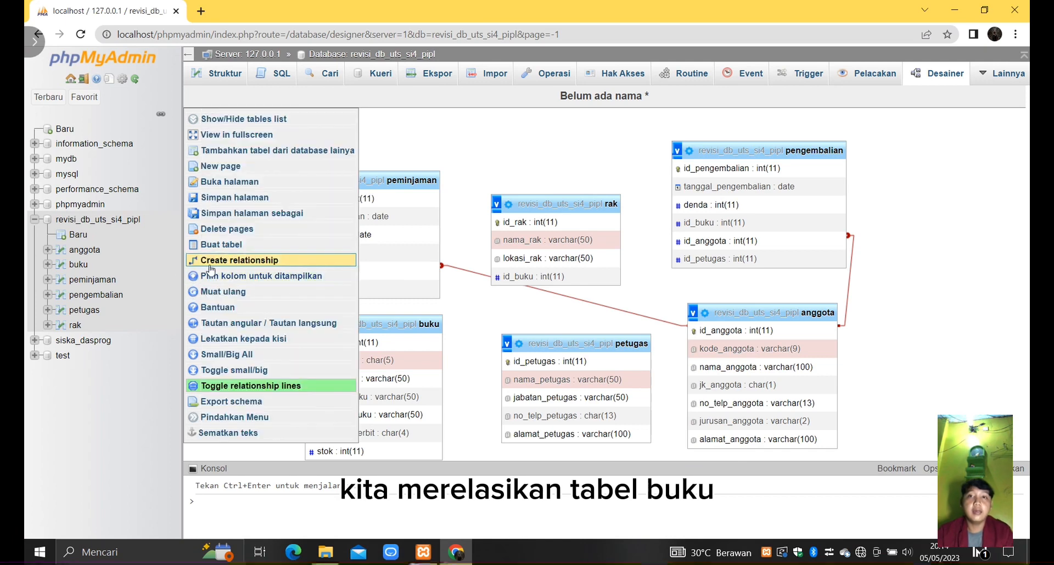
- Create a relationship from buku's id_buku to peminjaman's id_buku, with on delete and on update set to CASCADE
click(210, 263)
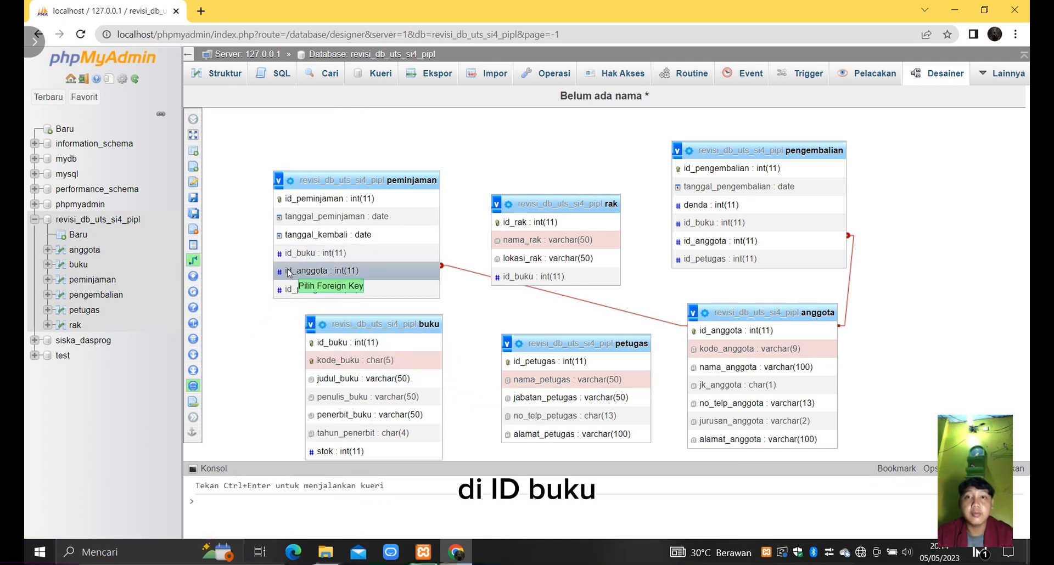
click(306, 256)
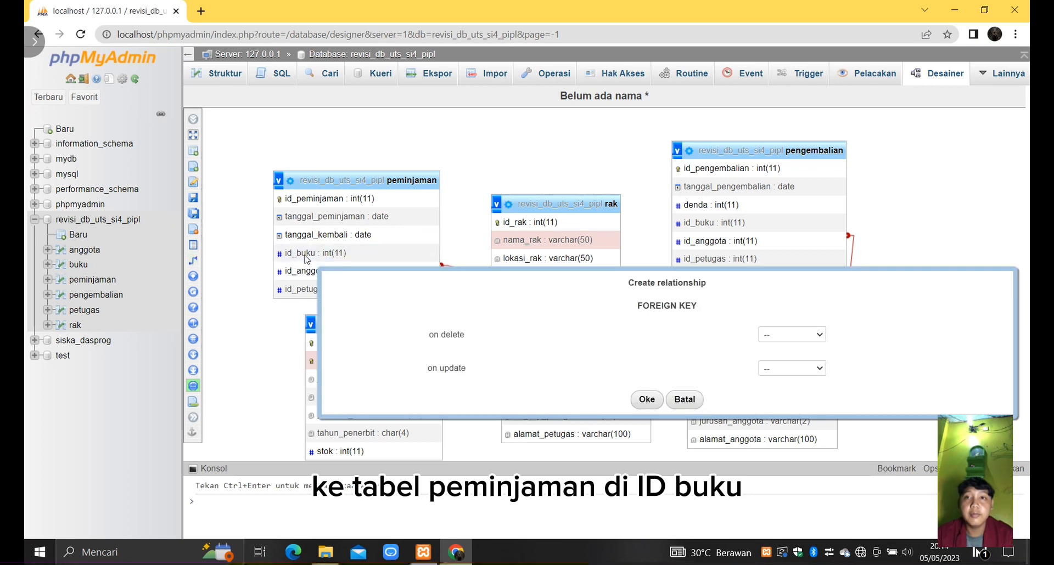
click(807, 336)
click(785, 357)
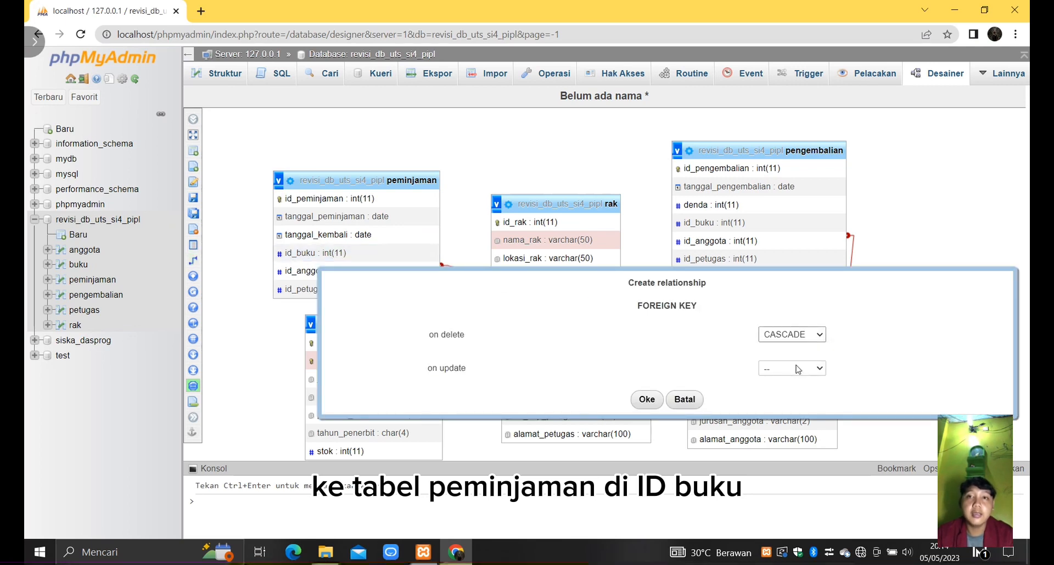
click(795, 368)
click(785, 390)
click(646, 399)
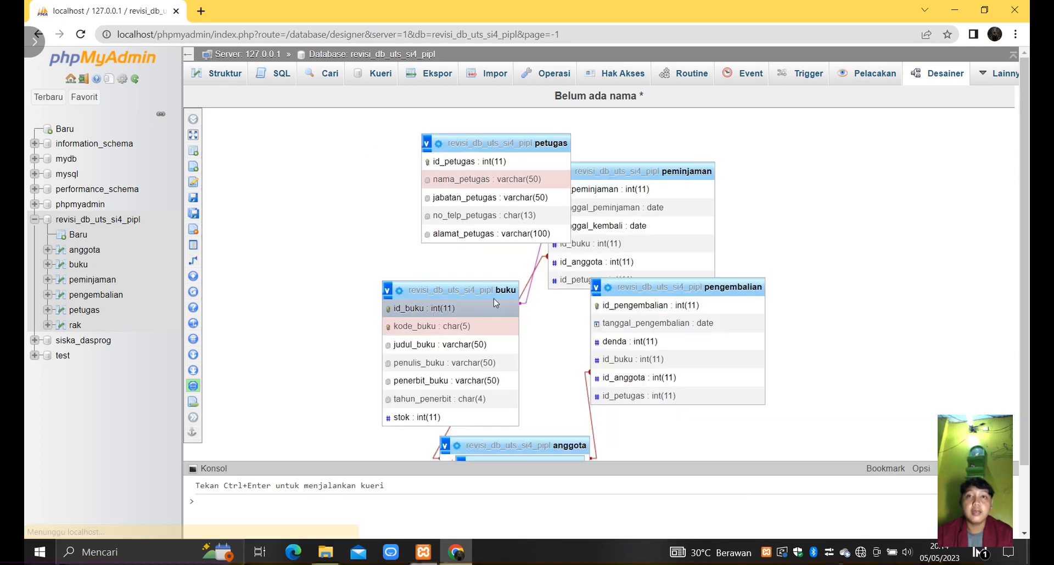
- Move the buku table away from the petugas, peminjaman and pengembalian tables in the diagram
drag(487, 288, 377, 218)
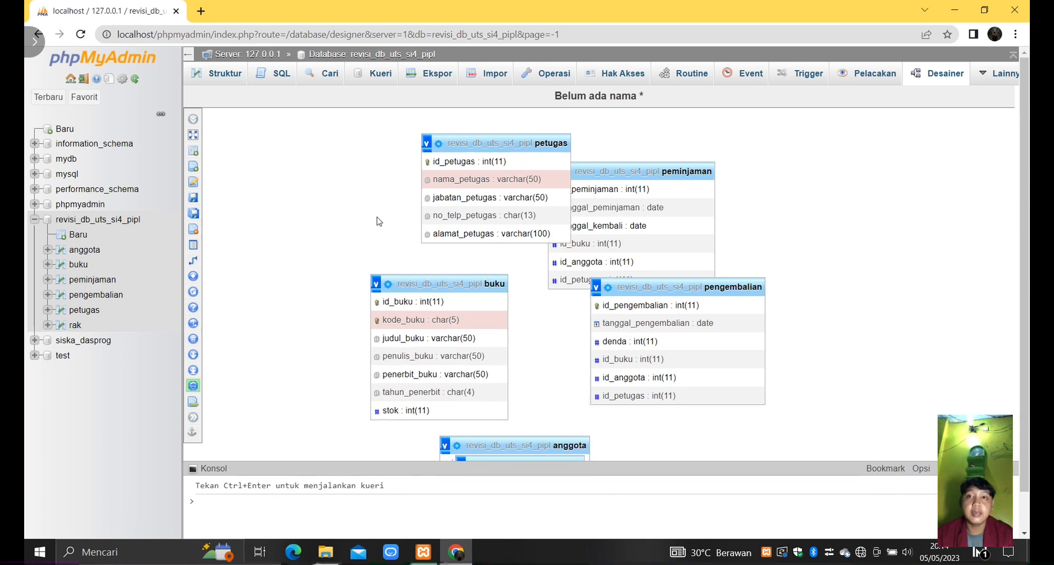
drag(427, 258, 390, 257)
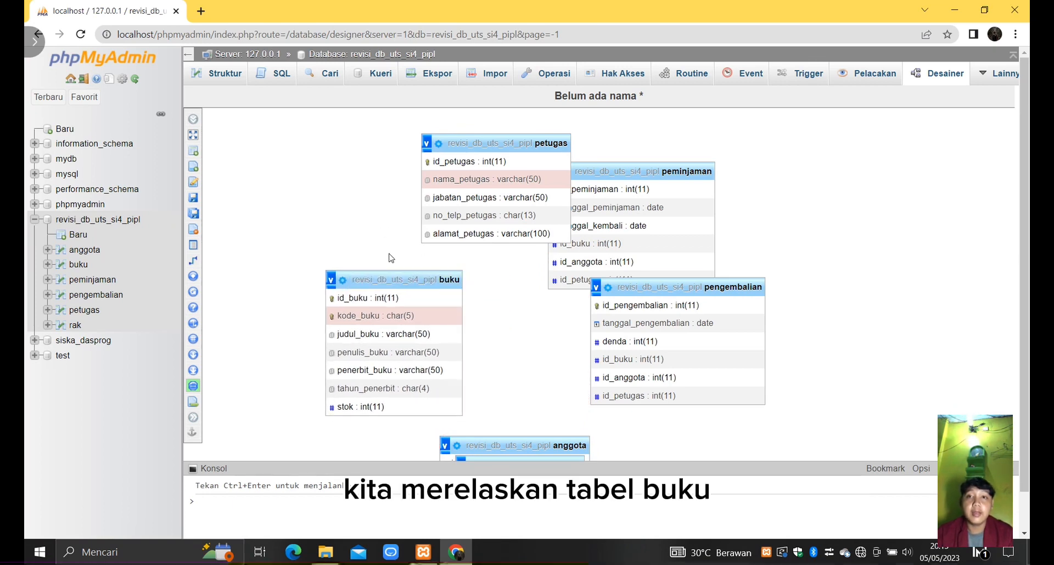
drag(211, 257, 213, 259)
- Create a relationship from buku's id_buku to pengembalian's id_buku, with on delete and on update set to CASCADE
click(214, 260)
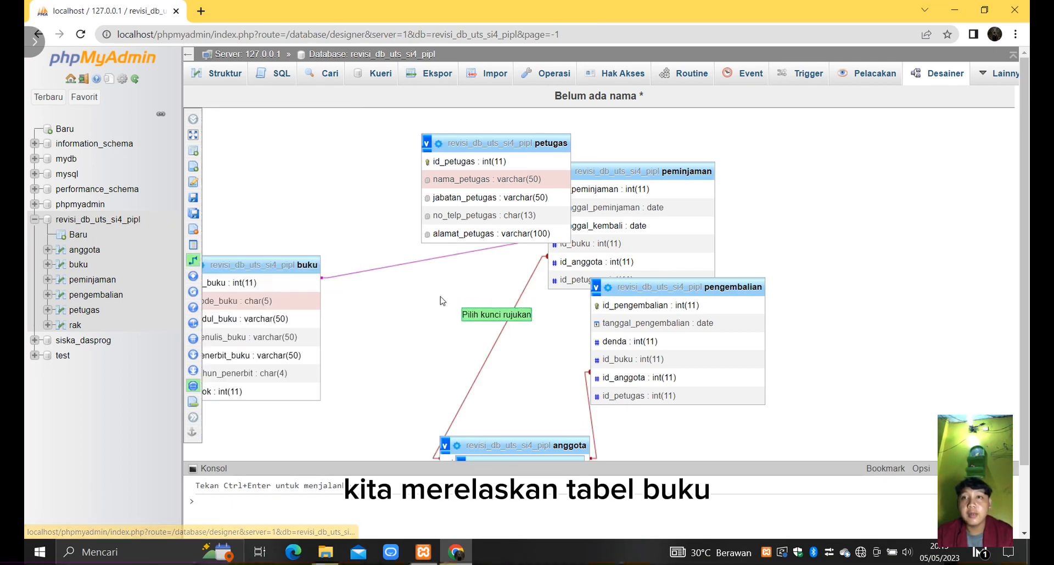
click(279, 285)
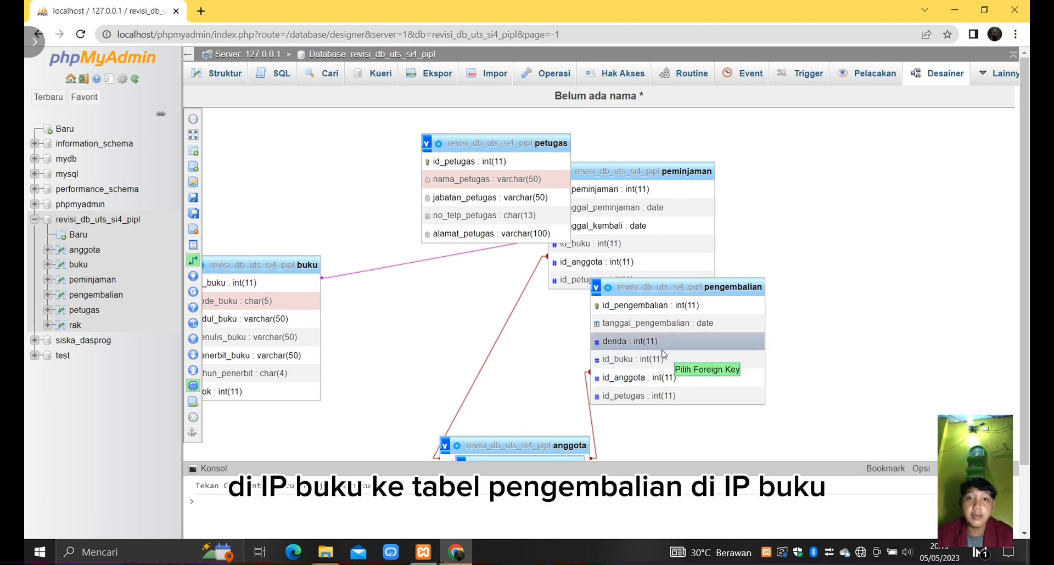
click(663, 358)
click(905, 439)
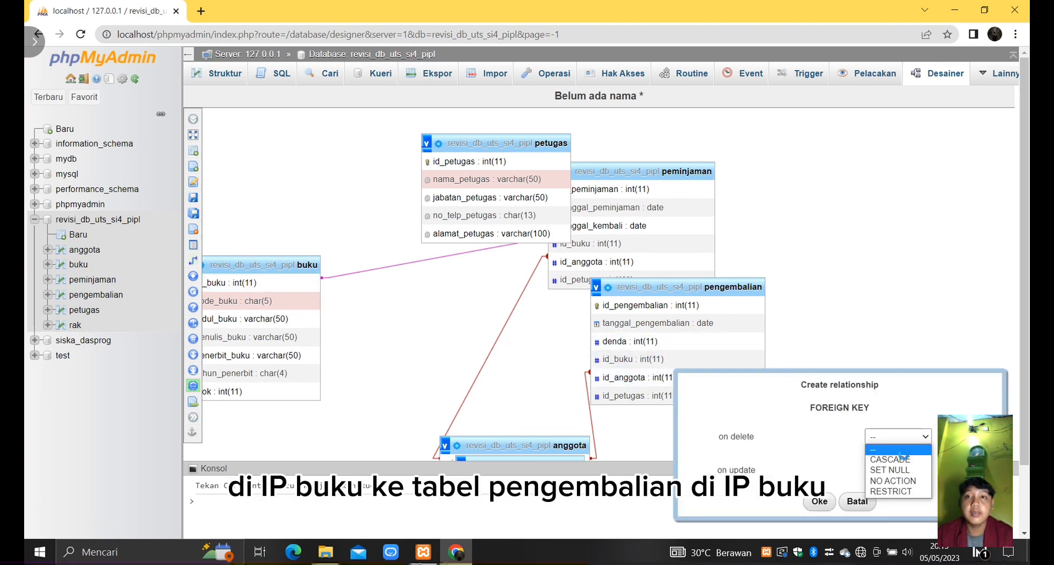
click(903, 459)
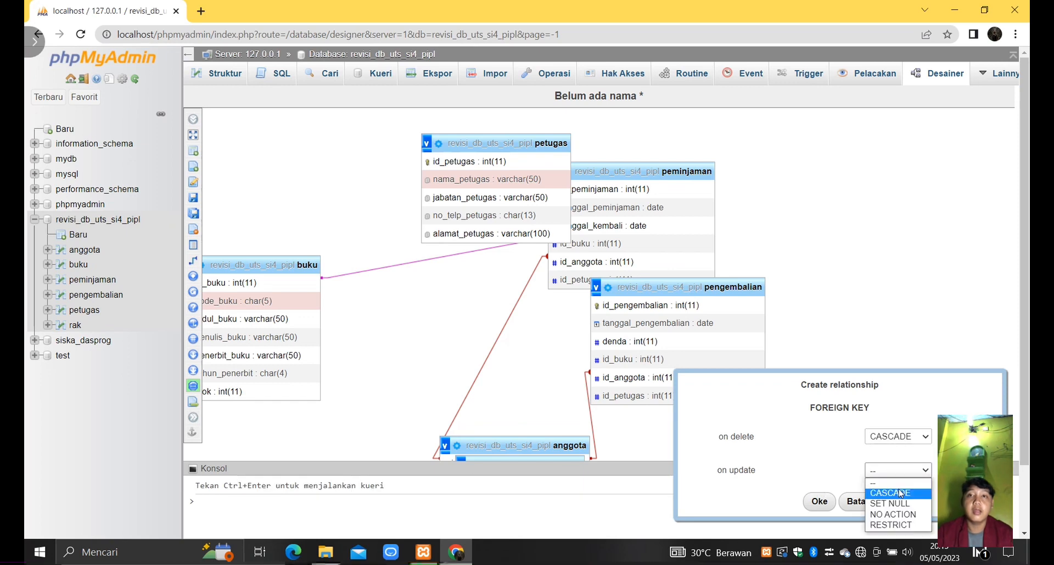
click(819, 501)
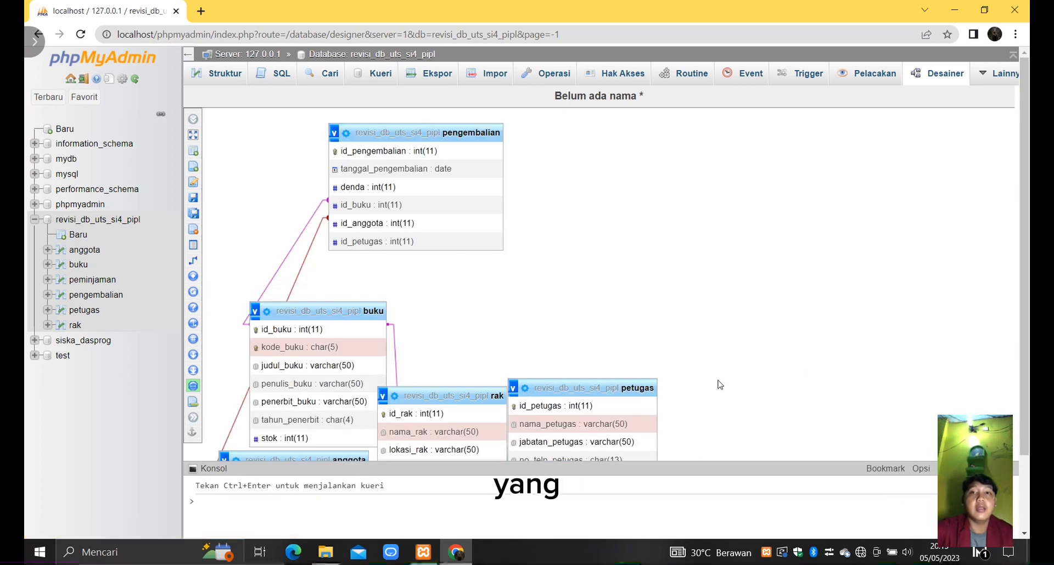
- Separate the petugas and pengembalian tables and create a relationship from petugas's id_petugas to pengembalian's id_petugas, with on delete and on update set to CASCADE
drag(650, 387, 779, 272)
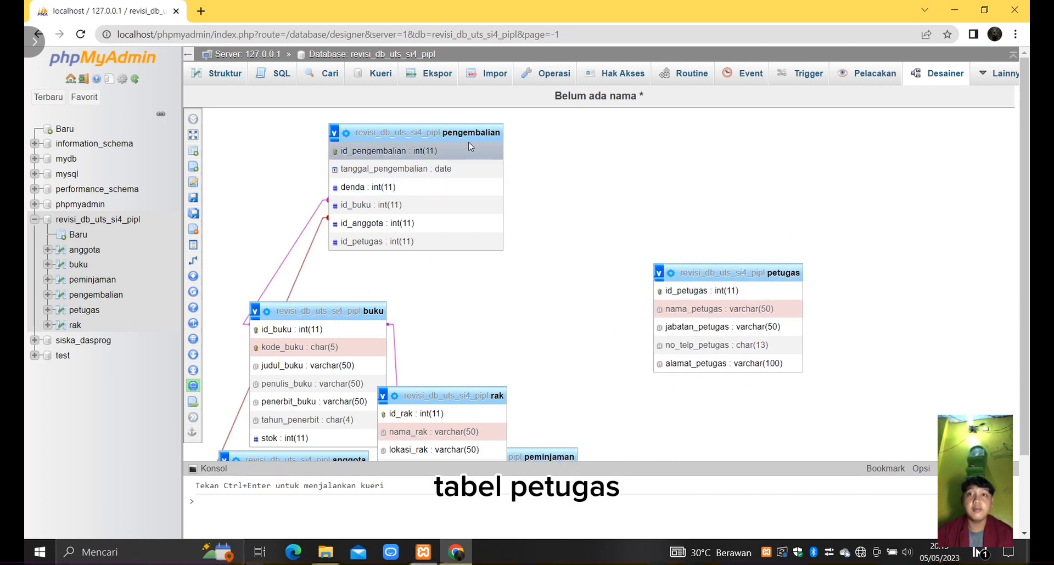
drag(479, 135, 507, 134)
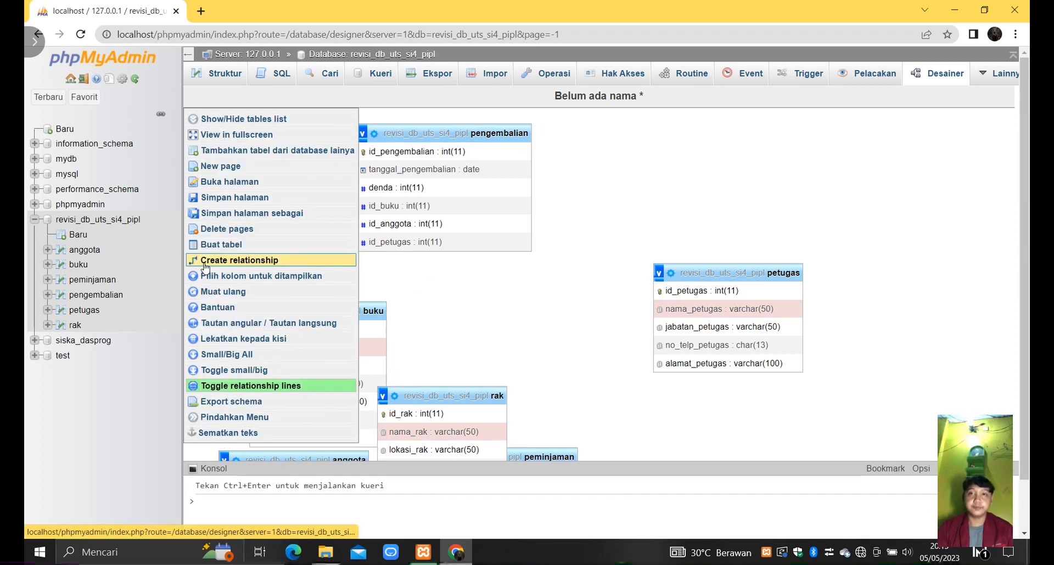
click(205, 260)
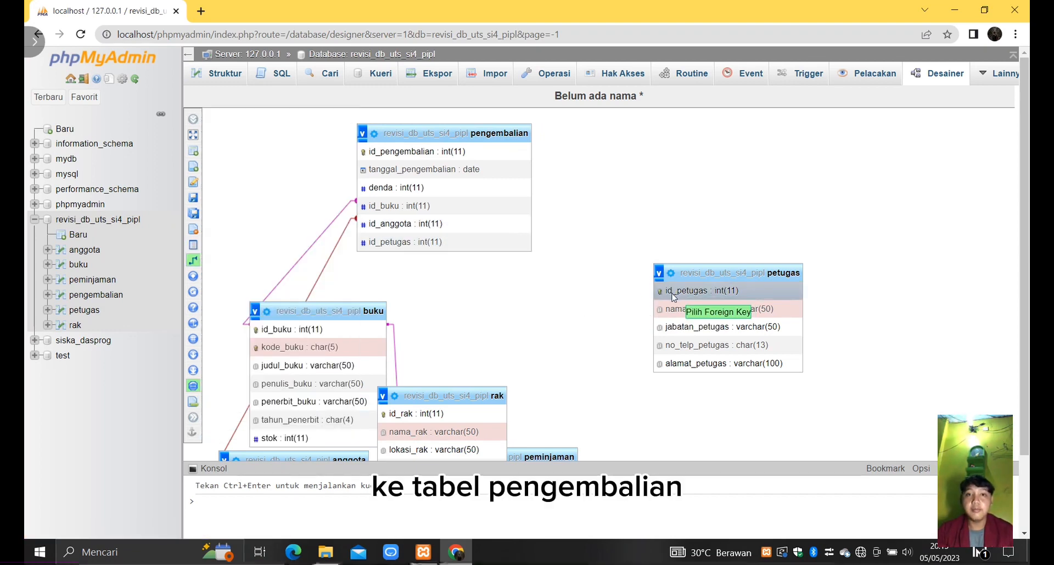
click(446, 242)
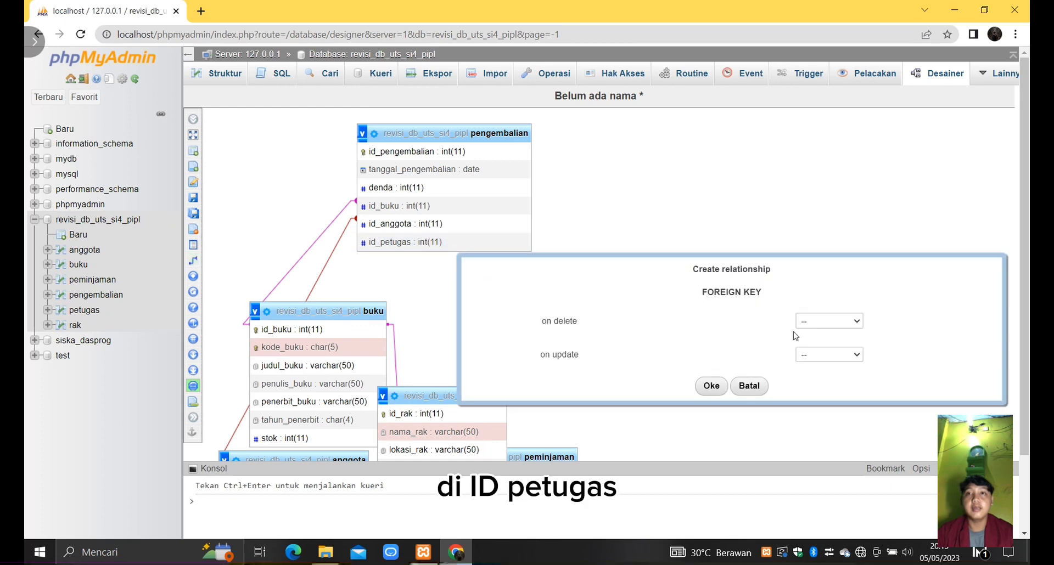
click(828, 321)
click(826, 341)
click(828, 354)
click(823, 370)
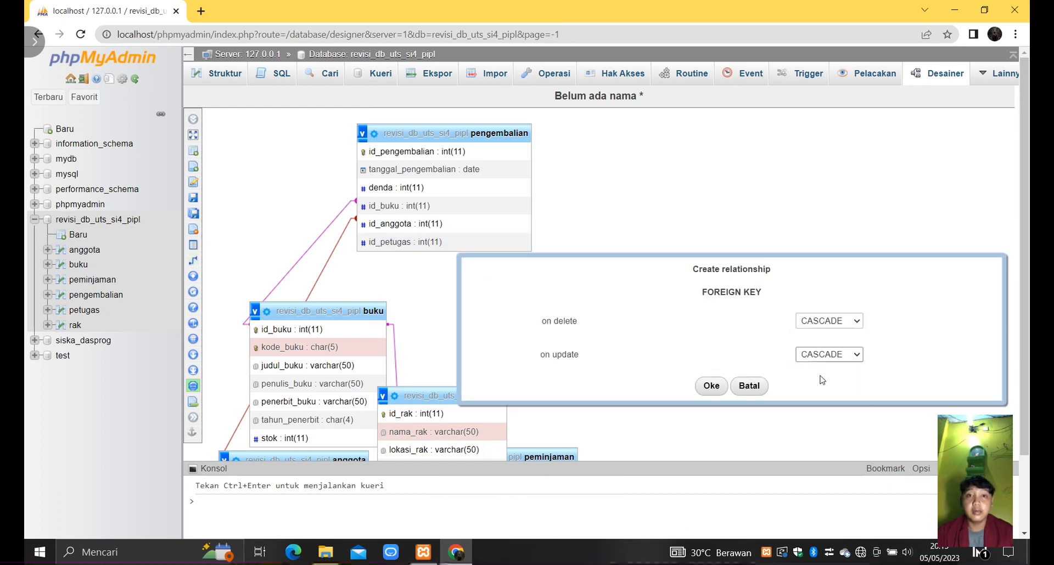
click(711, 385)
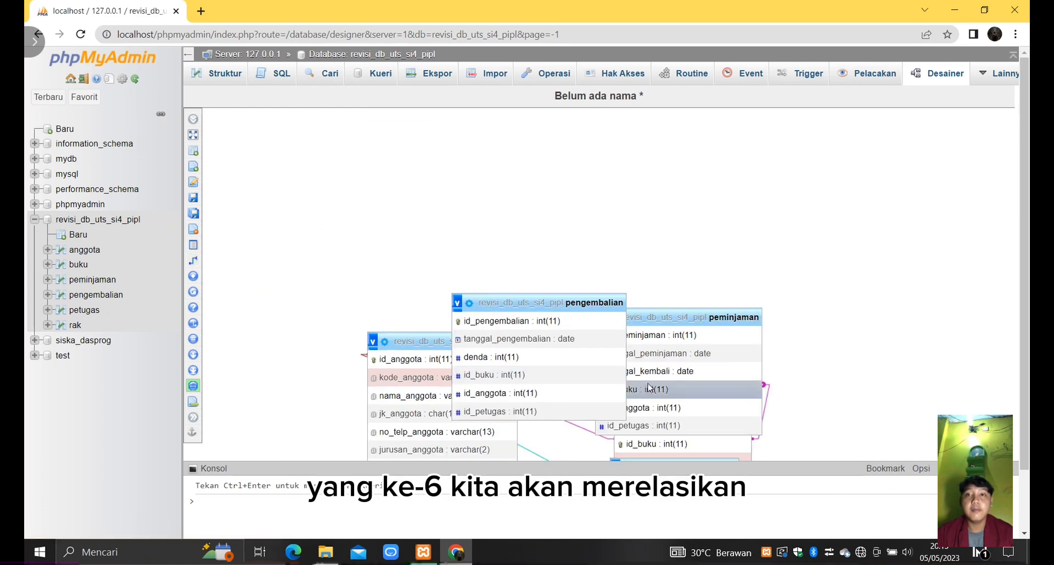
- Spread out the pengembalian and petugas tables and relate petugas's id_petugas to peminjaman's id_petugas, with on delete and on update set to CASCADE
drag(616, 302, 540, 226)
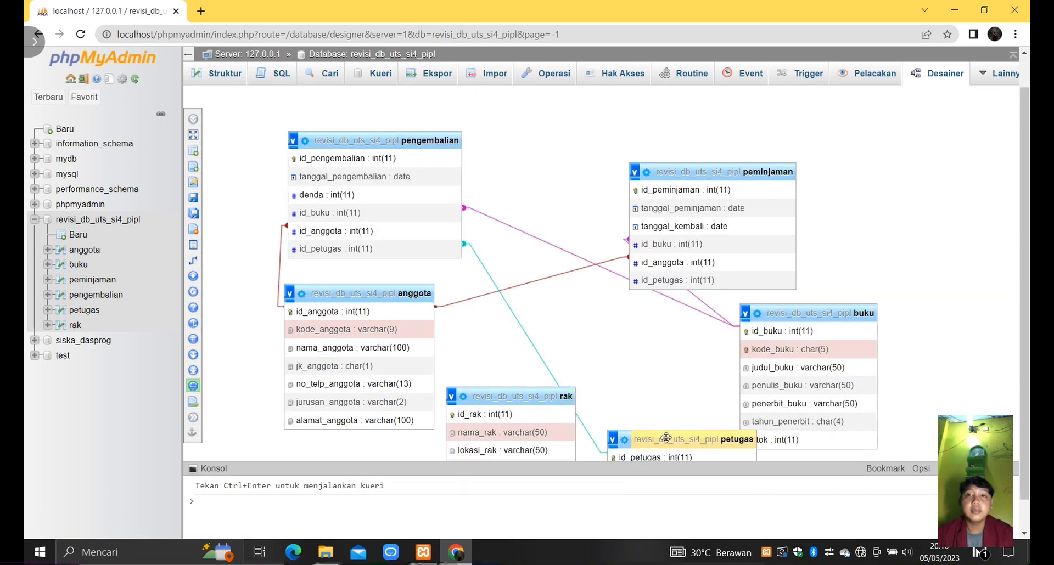
drag(665, 438, 529, 293)
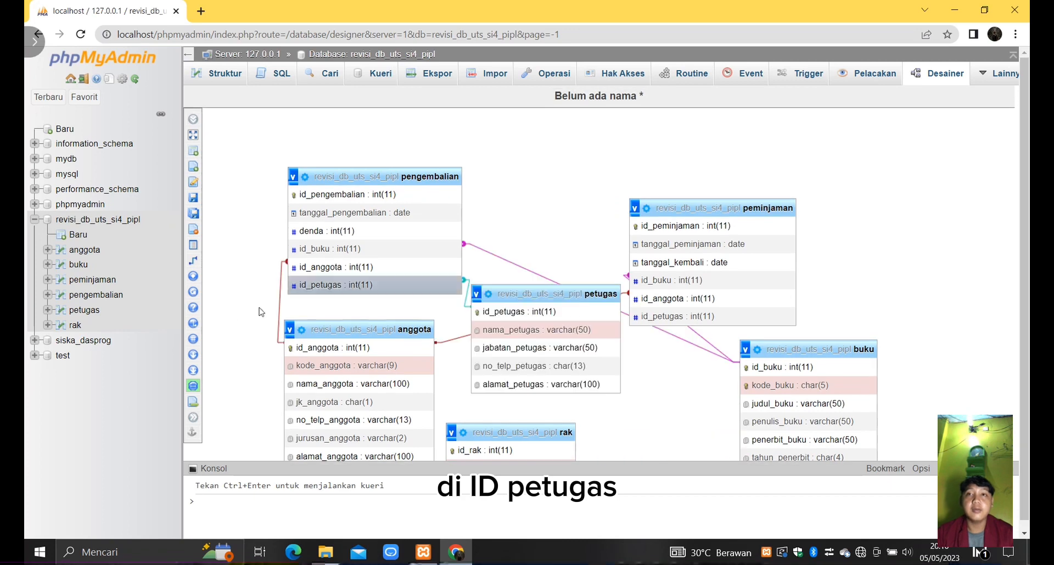
mouse_move(193, 307)
click(307, 261)
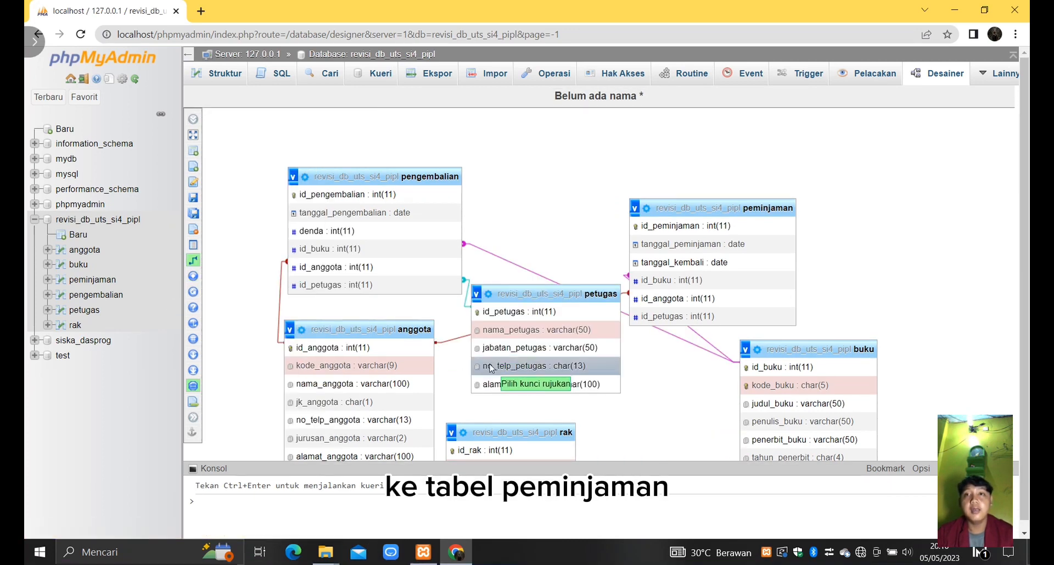
click(643, 318)
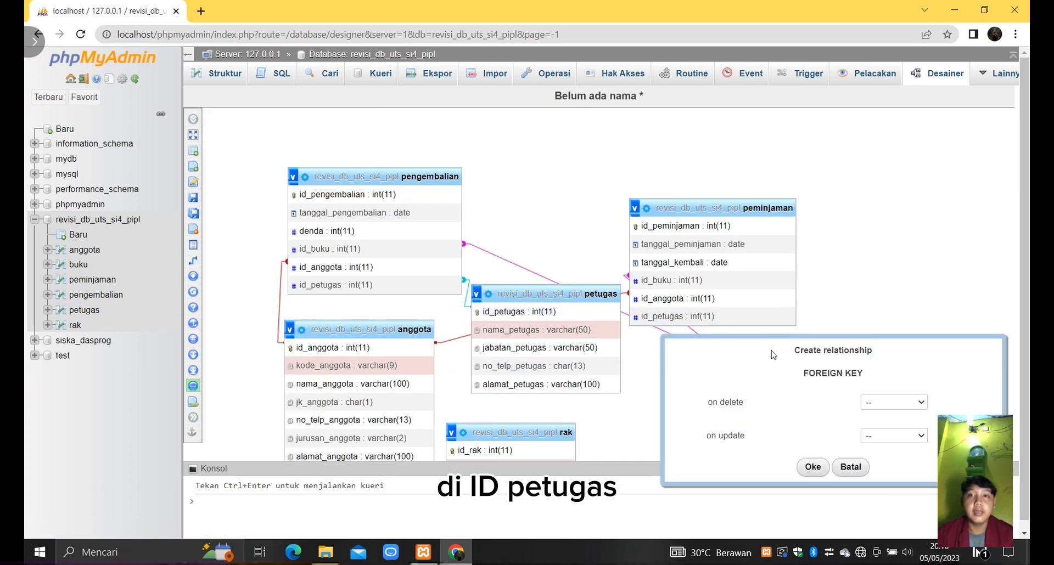
click(890, 404)
click(888, 426)
click(894, 436)
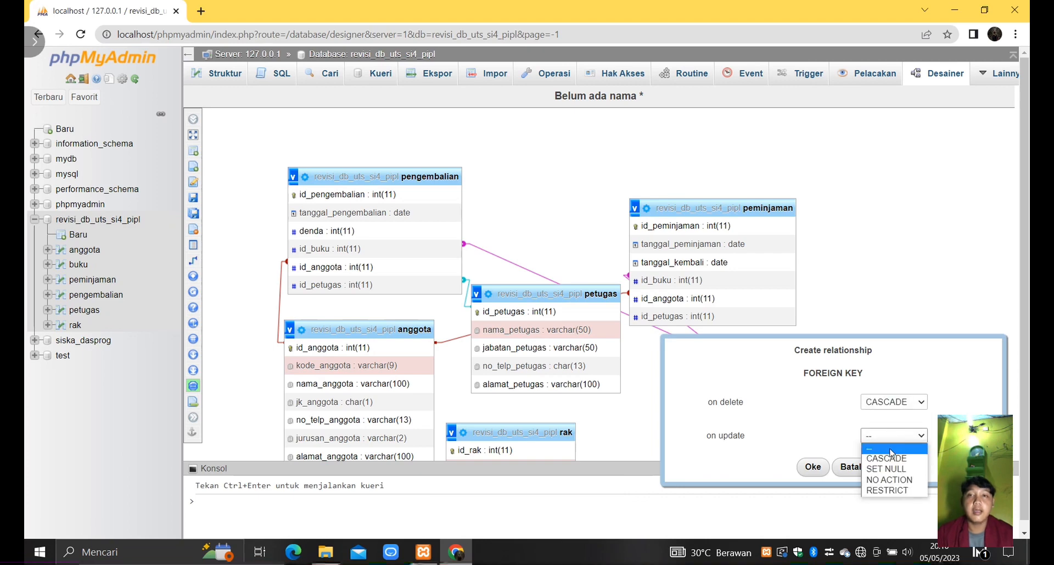
click(886, 459)
click(812, 468)
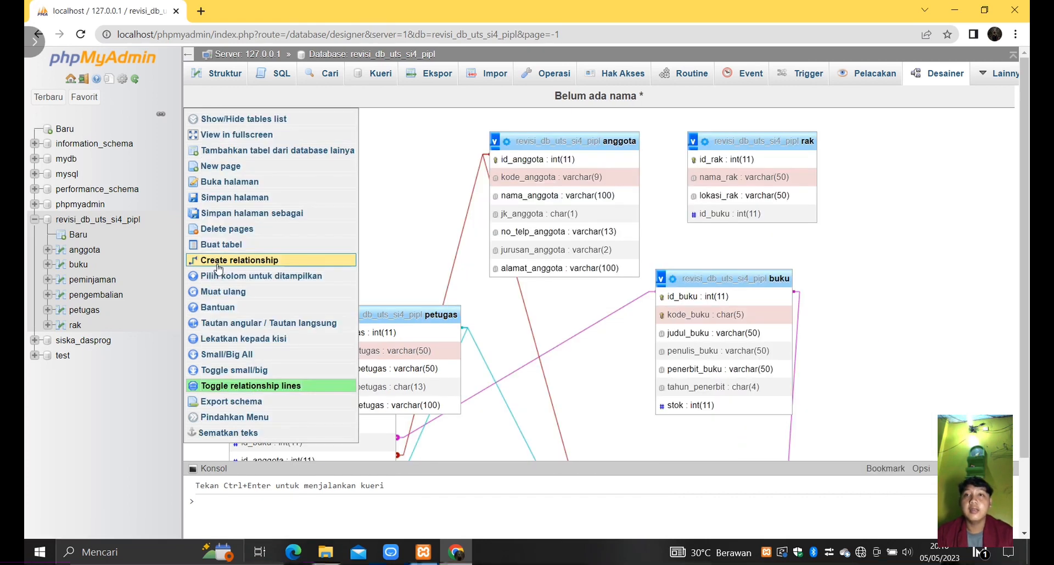
- Create a relationship from buku's id_buku to rak's id_buku, with on delete and on update set to CASCADE
click(285, 260)
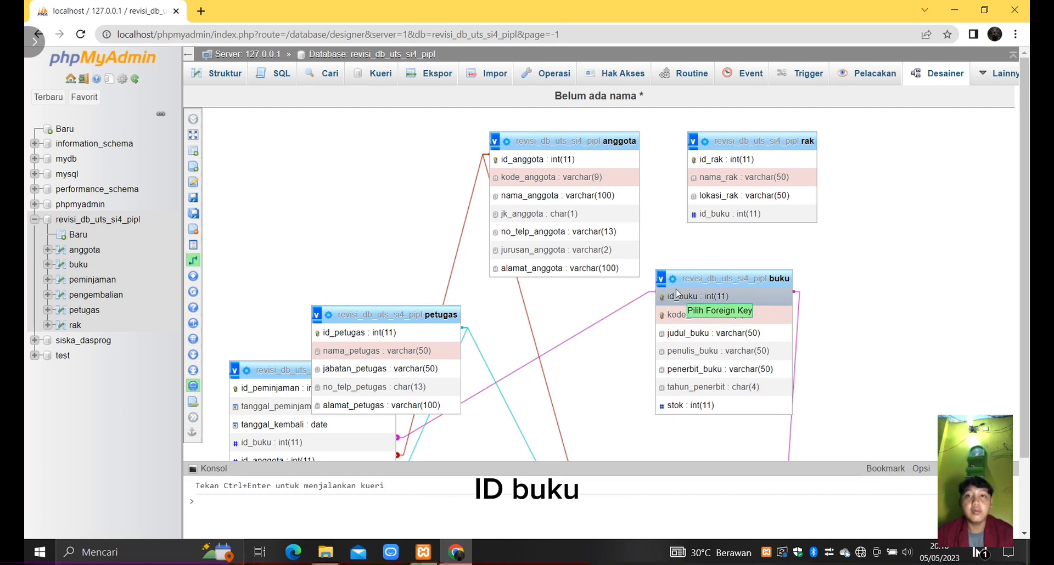
click(724, 216)
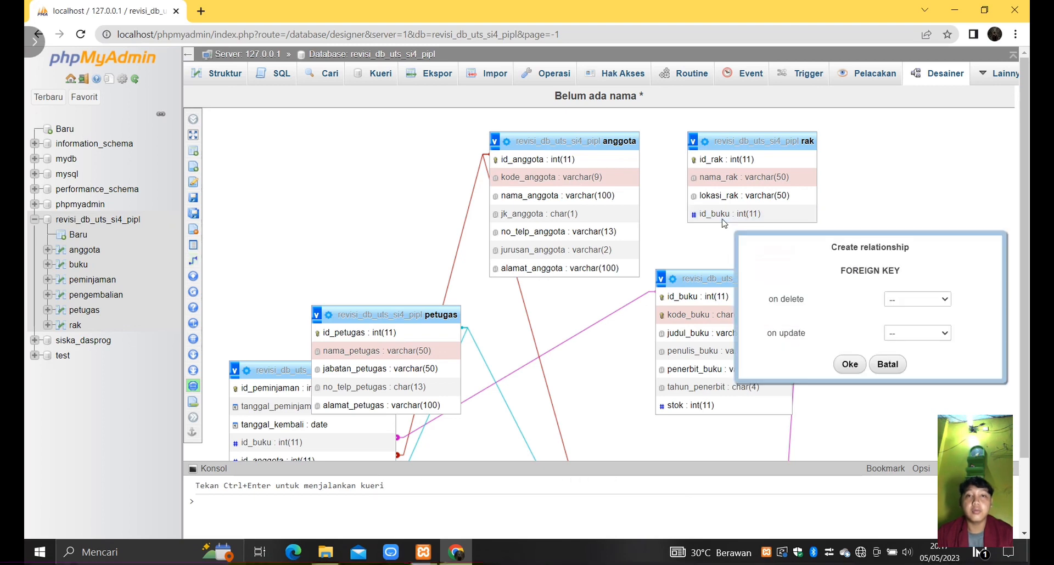
click(944, 302)
click(933, 323)
click(923, 333)
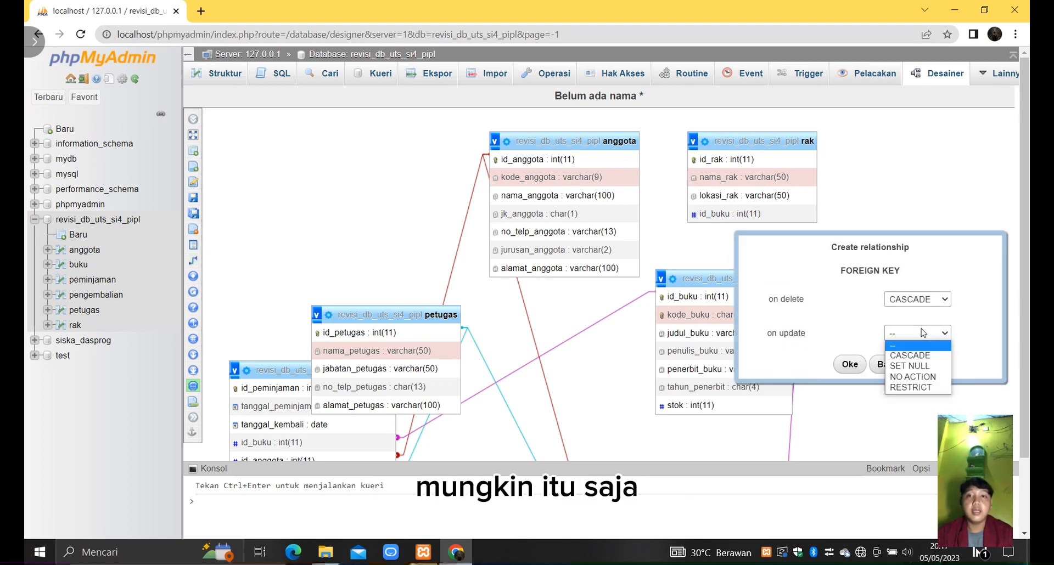
click(924, 355)
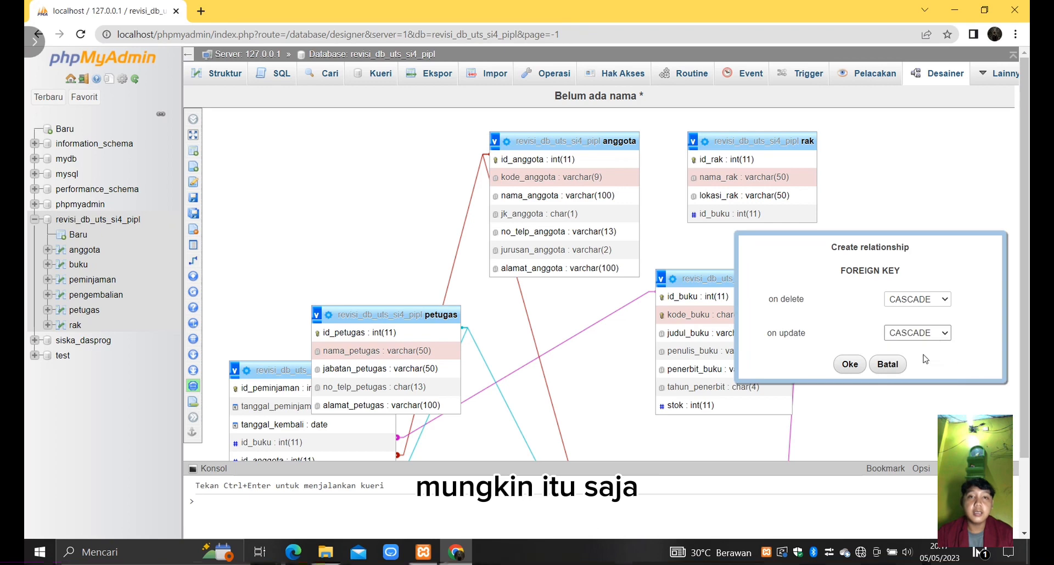
click(848, 365)
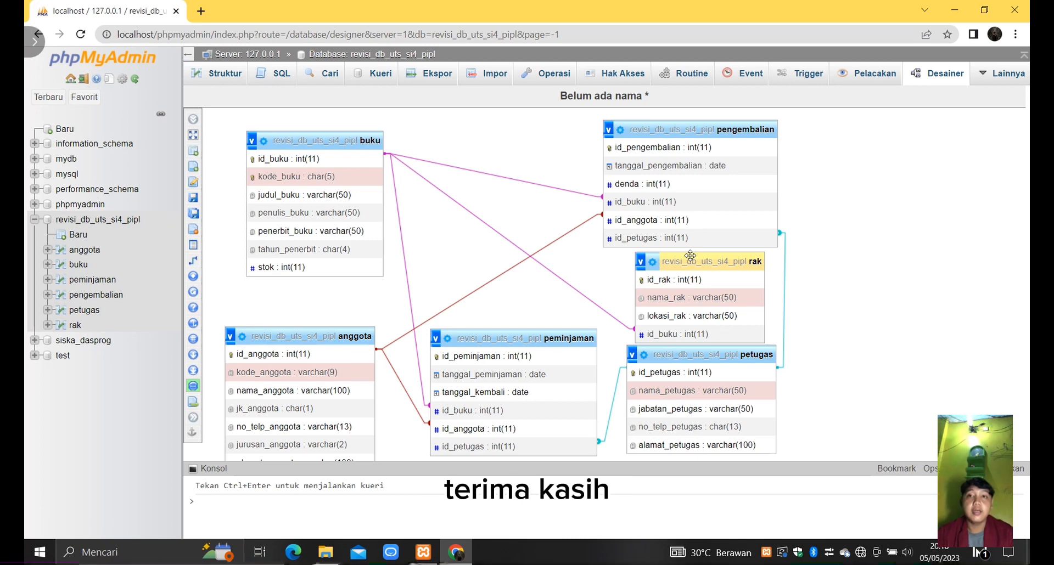
click(829, 552)
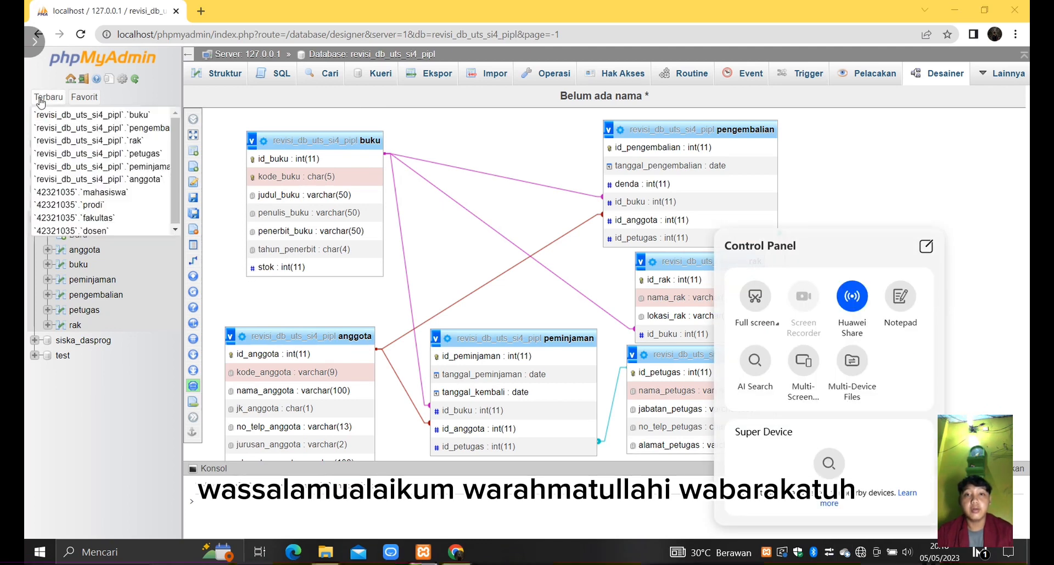